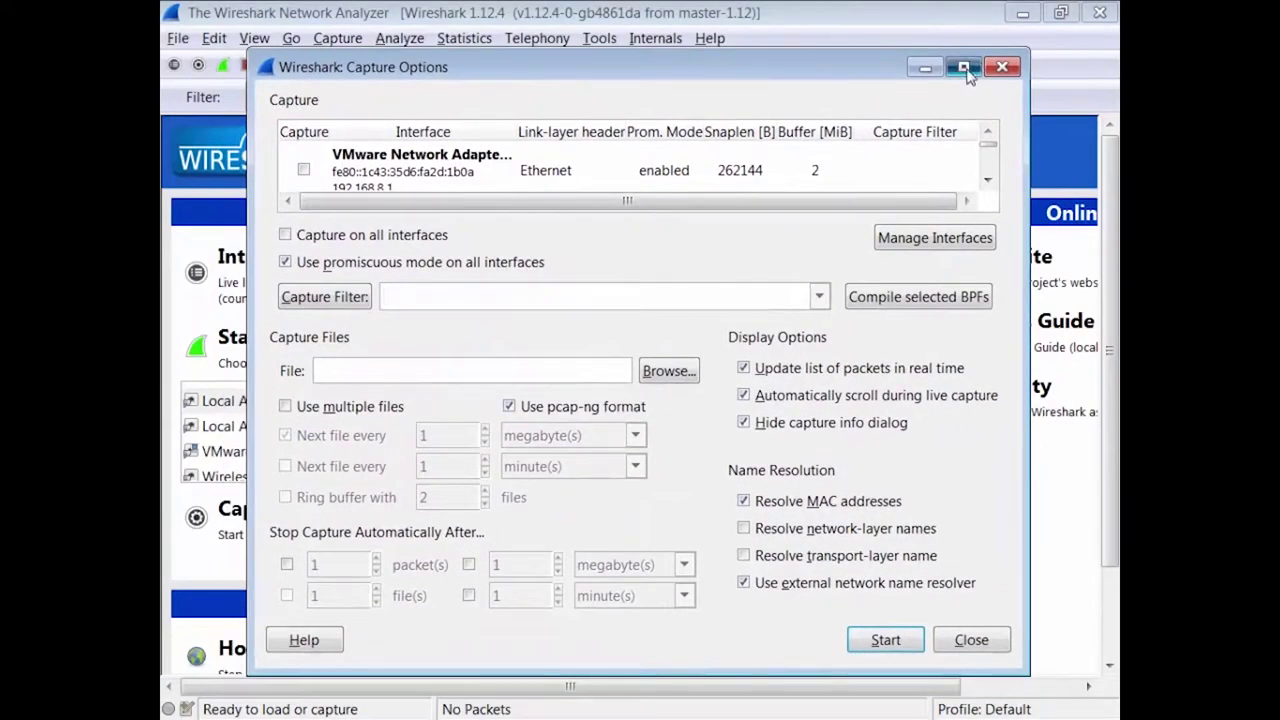
- Maximize the Capture Options window and leave promiscuous mode enabled on all interfaces
click(963, 66)
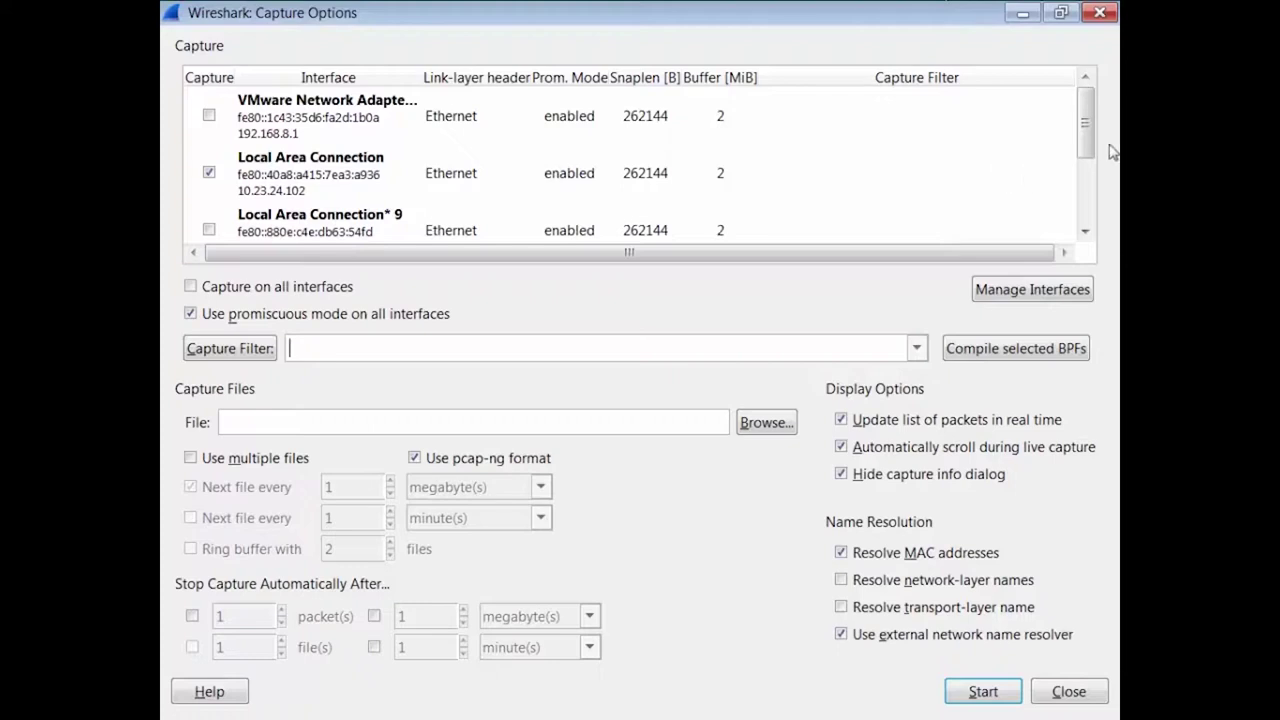
mouse_move(1088, 121)
mouse_down()
mouse_move(1108, 189)
mouse_move(1093, 182)
mouse_move(1088, 120)
mouse_up()
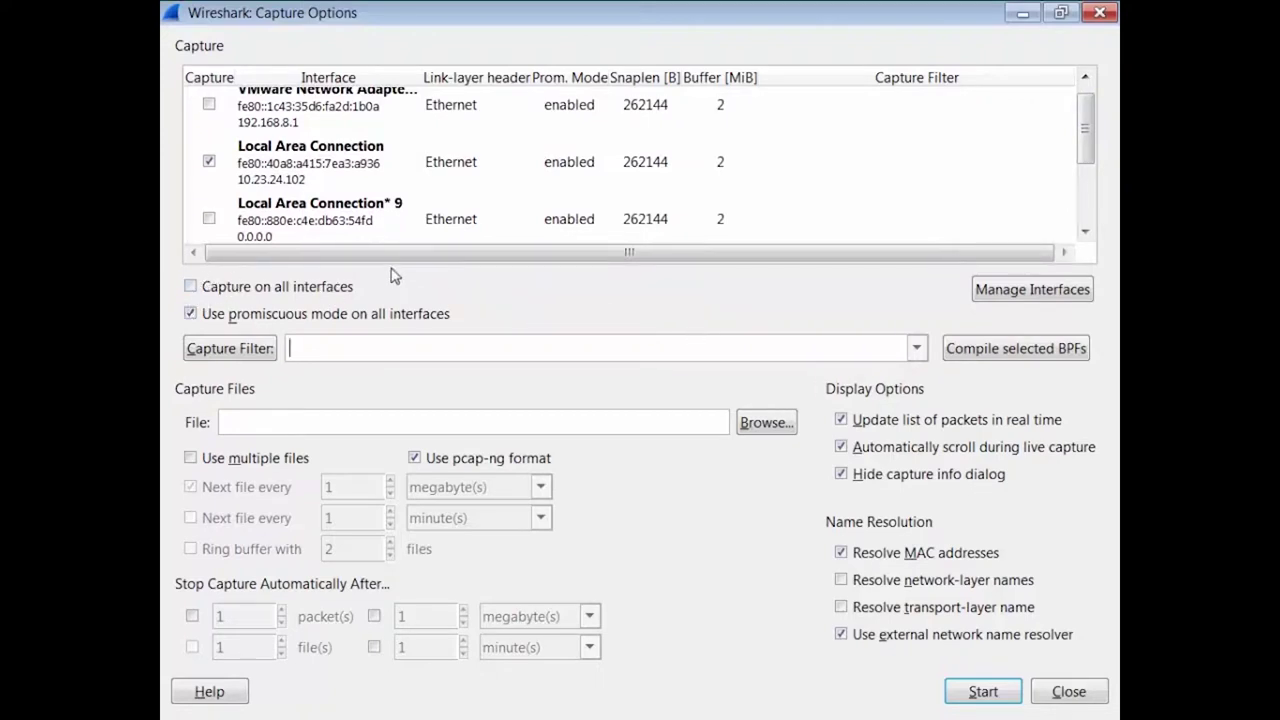
click(203, 315)
click(193, 315)
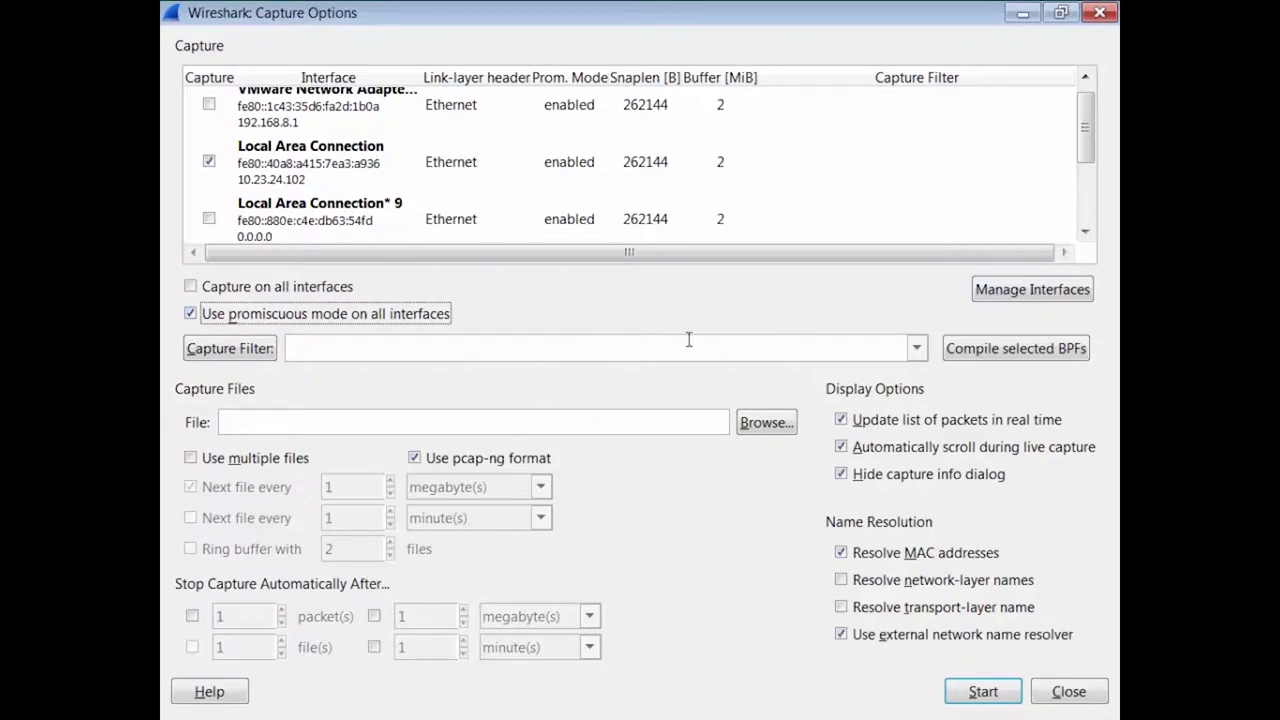
- Leave the capture filter empty and name the capture file mile-cptc001
click(740, 350)
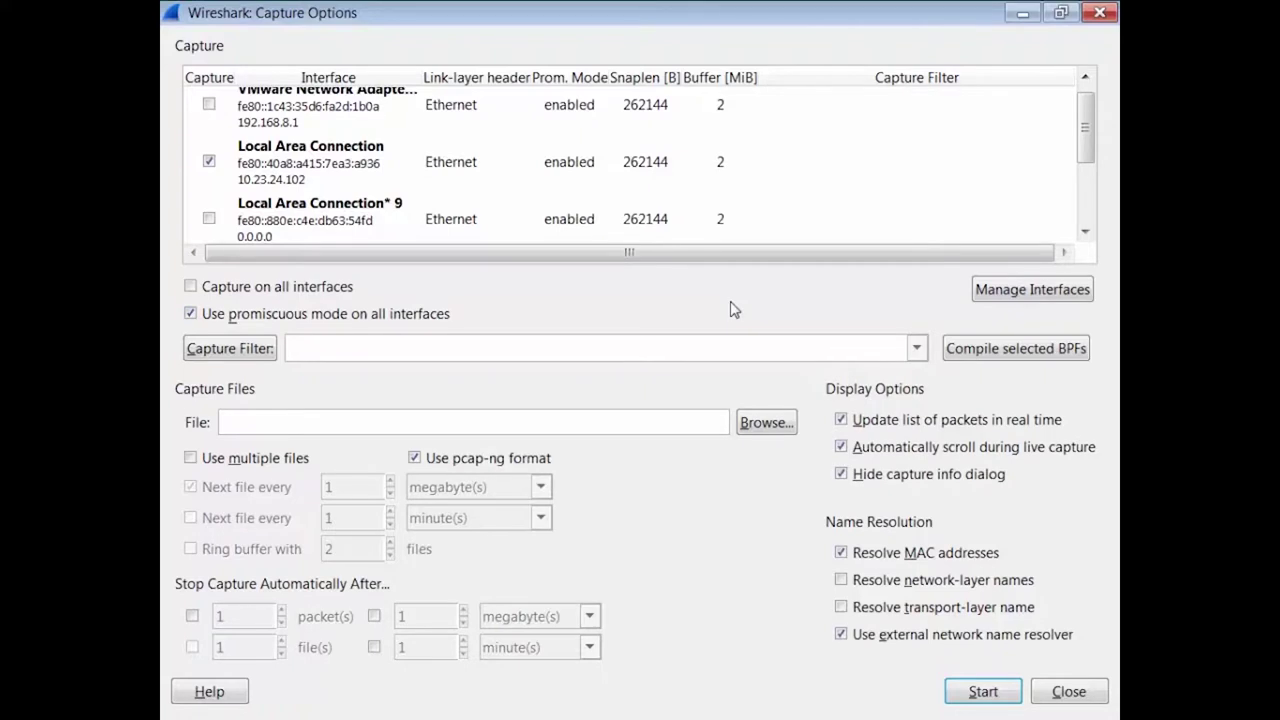
text(f)
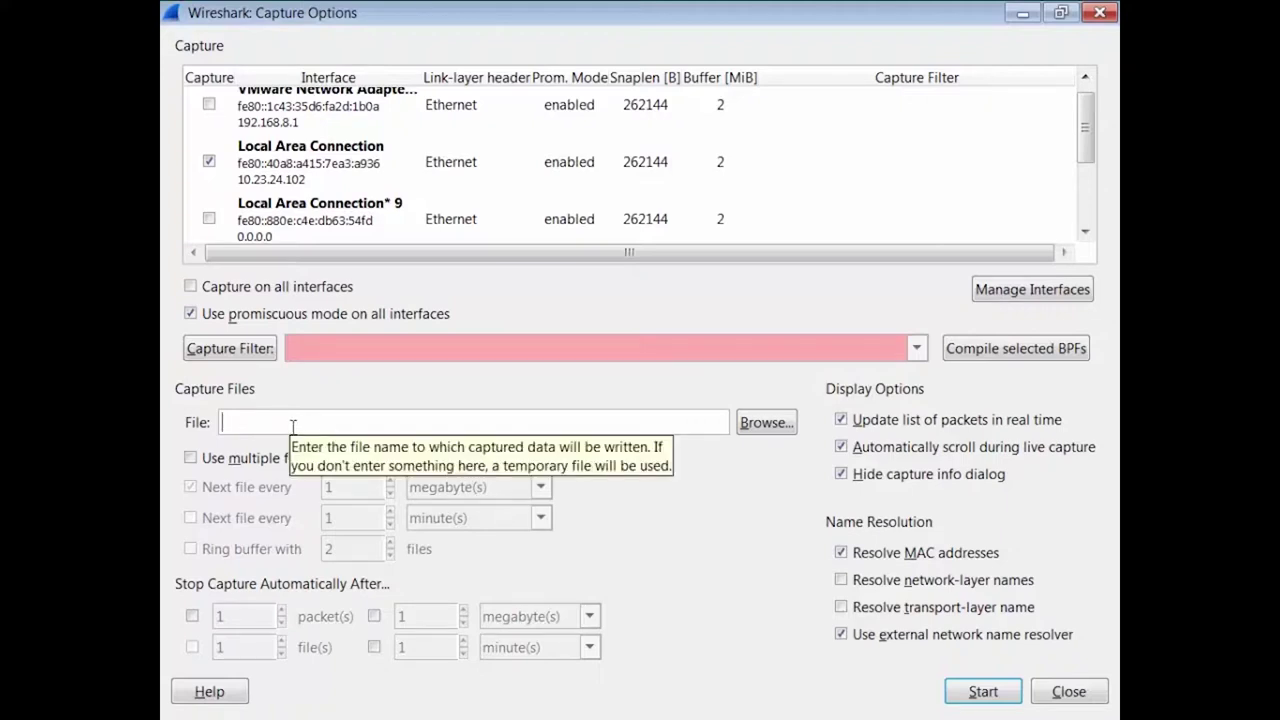
text(mile-cptc001)
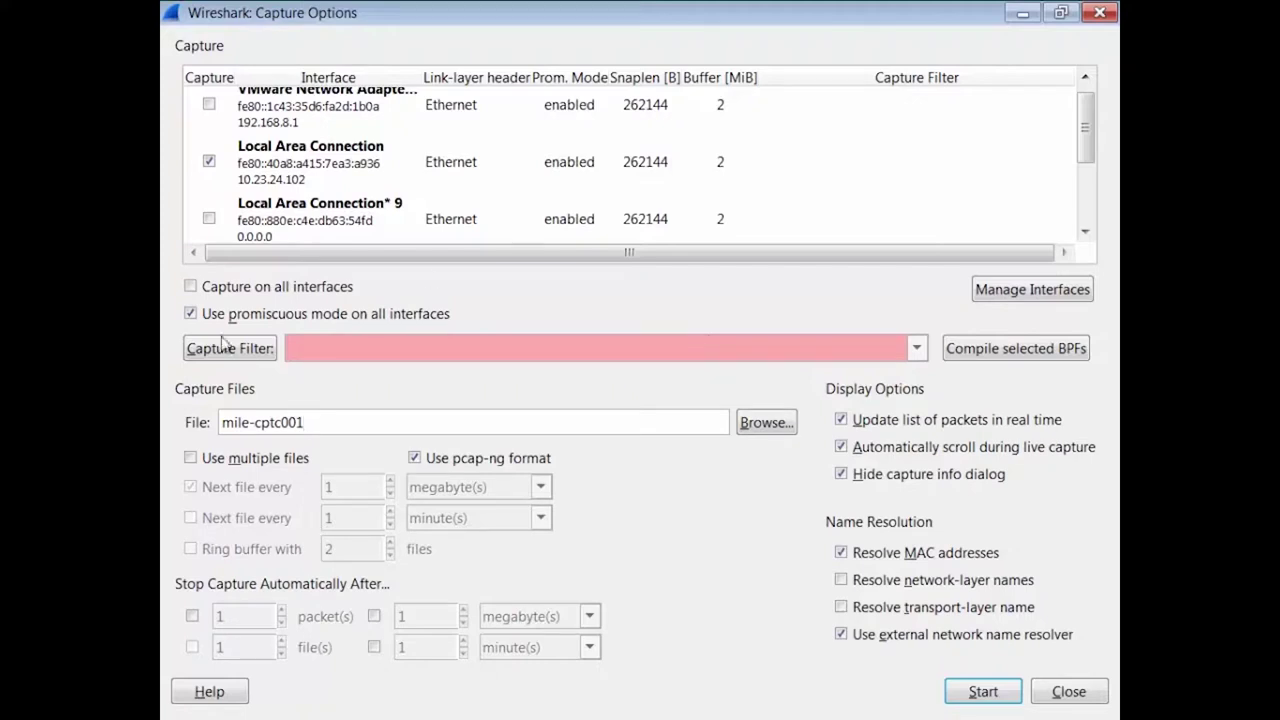
- Enable multiple capture files, with a new file every 1 megabyte
click(191, 458)
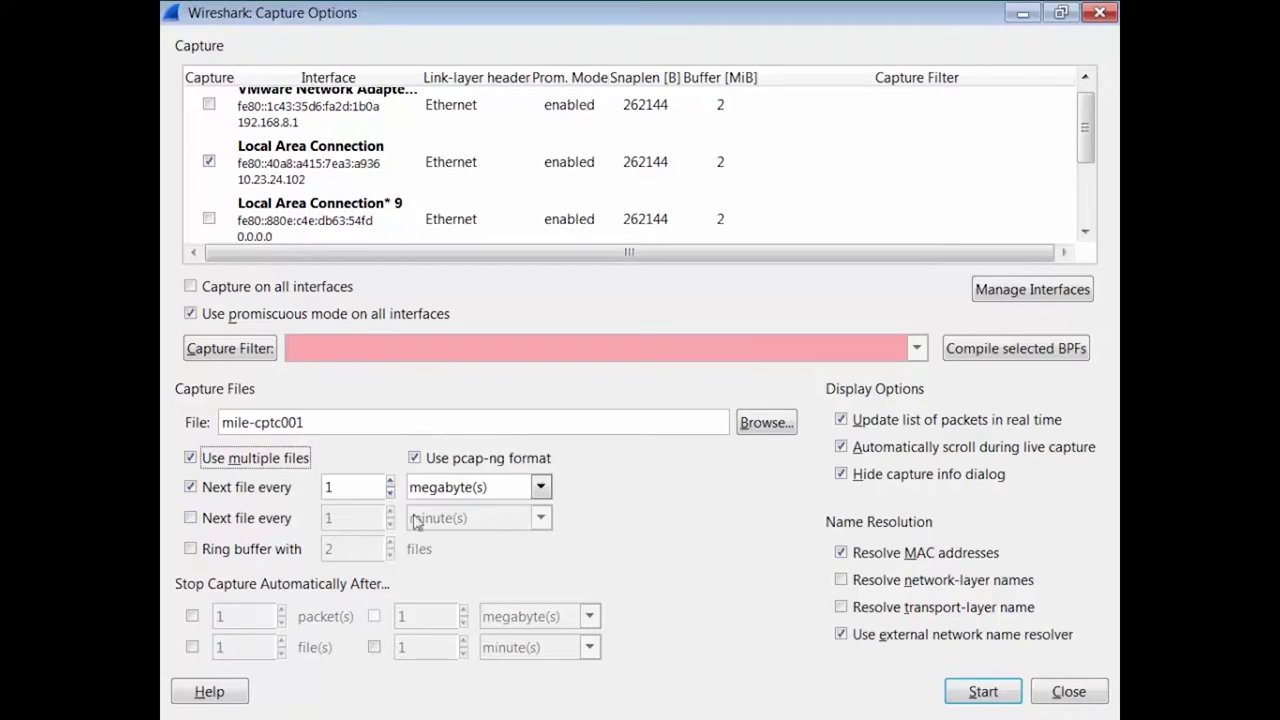
click(371, 489)
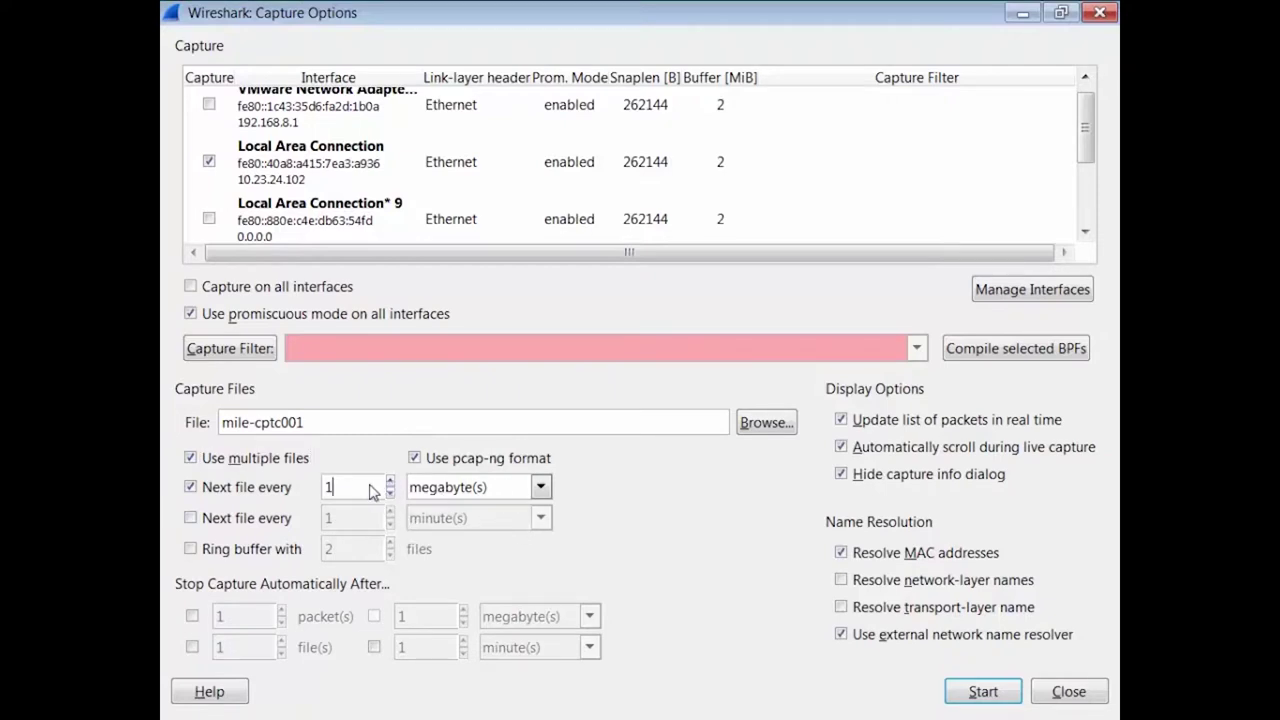
click(540, 487)
click(474, 566)
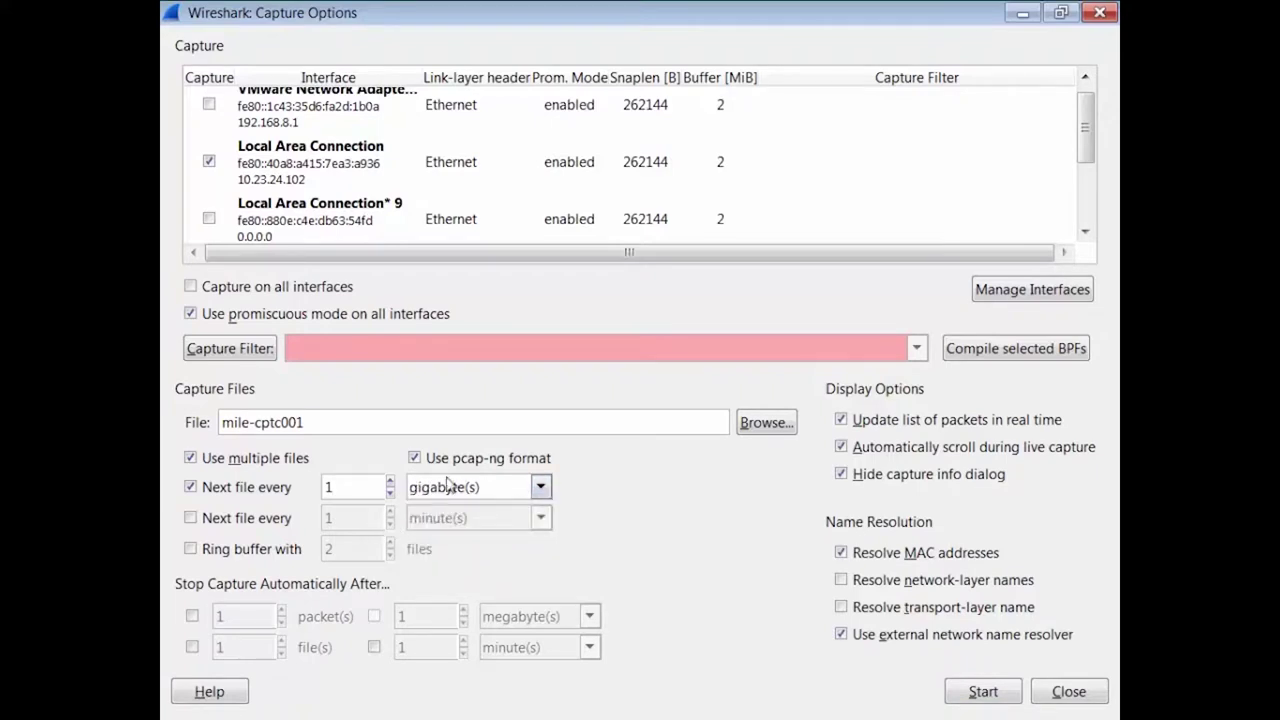
click(550, 488)
click(541, 487)
click(541, 487)
click(447, 563)
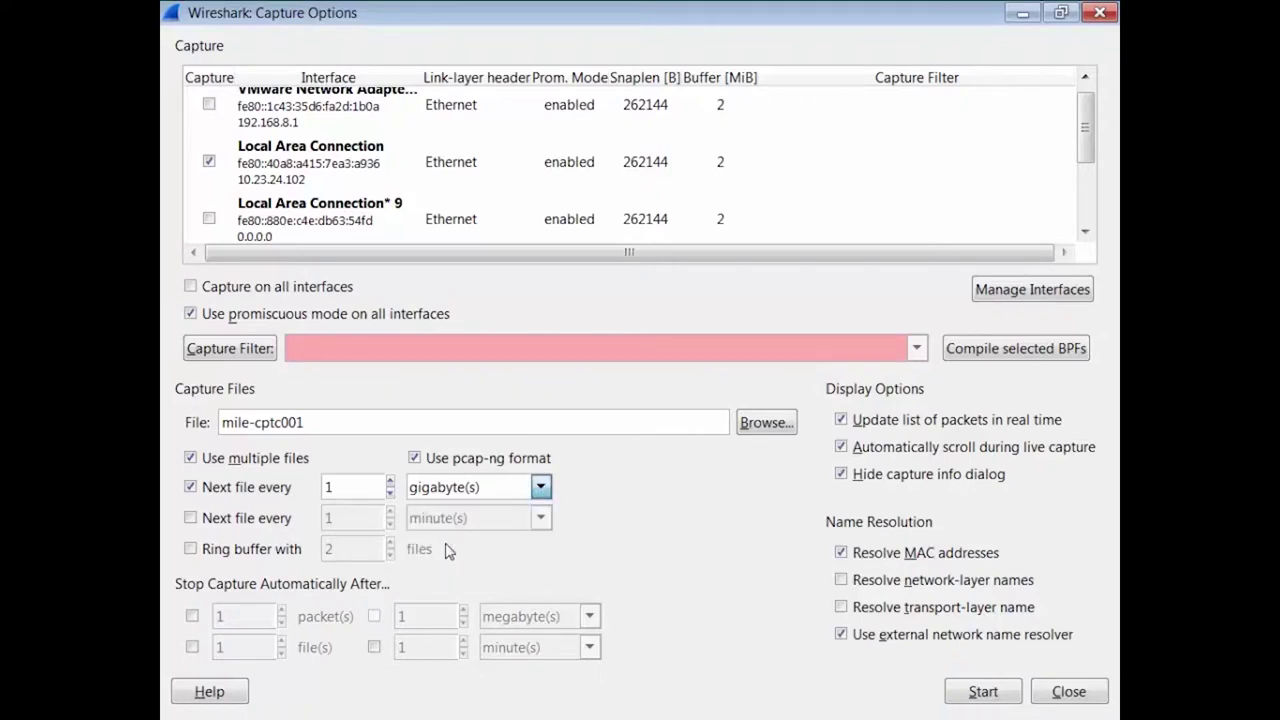
- Set a new capture file to begin every 1 hour and enable a ring buffer with 2 files
click(190, 518)
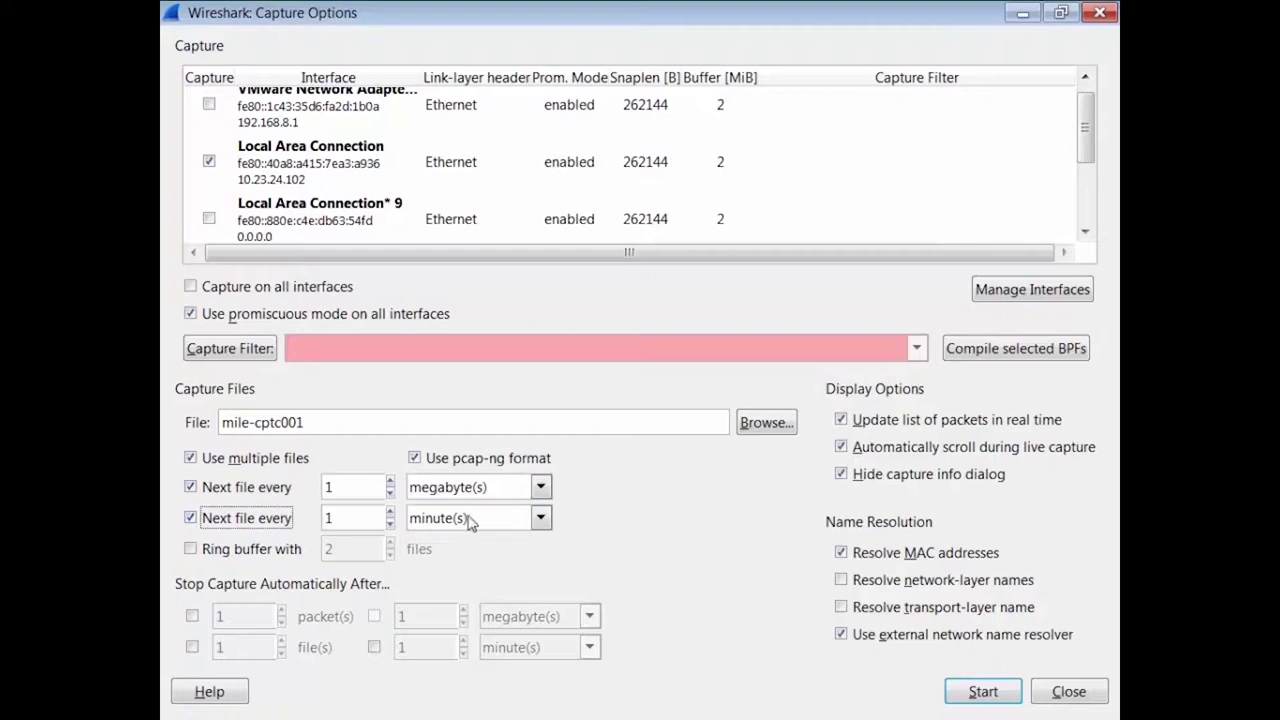
click(540, 519)
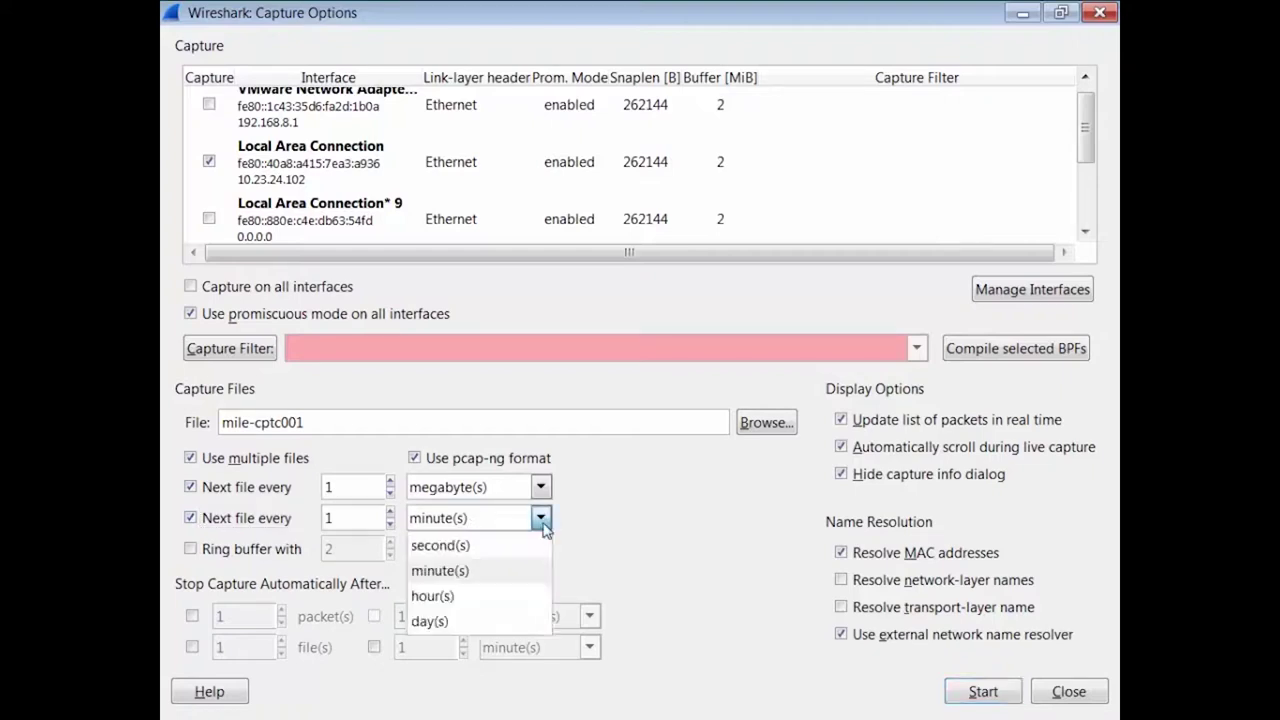
click(540, 519)
click(540, 519)
click(448, 597)
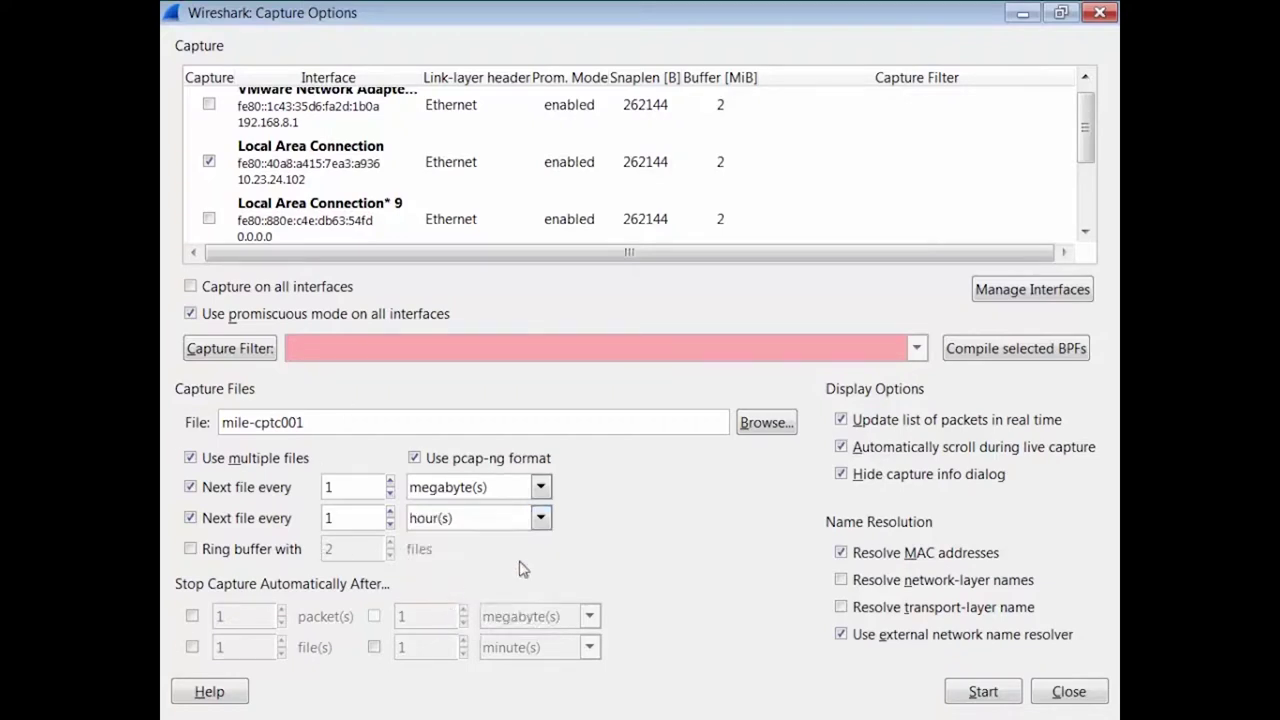
click(235, 551)
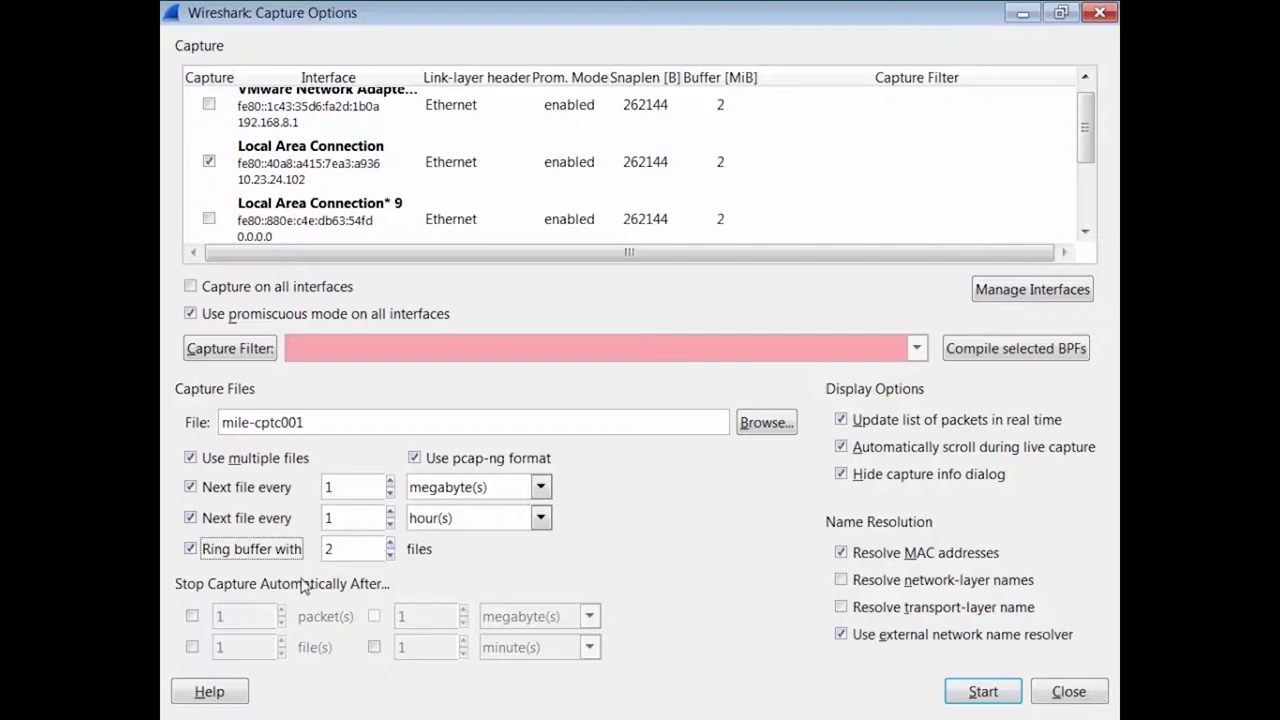
- Set the capture to stop automatically after 5 packets or 1 file
click(192, 617)
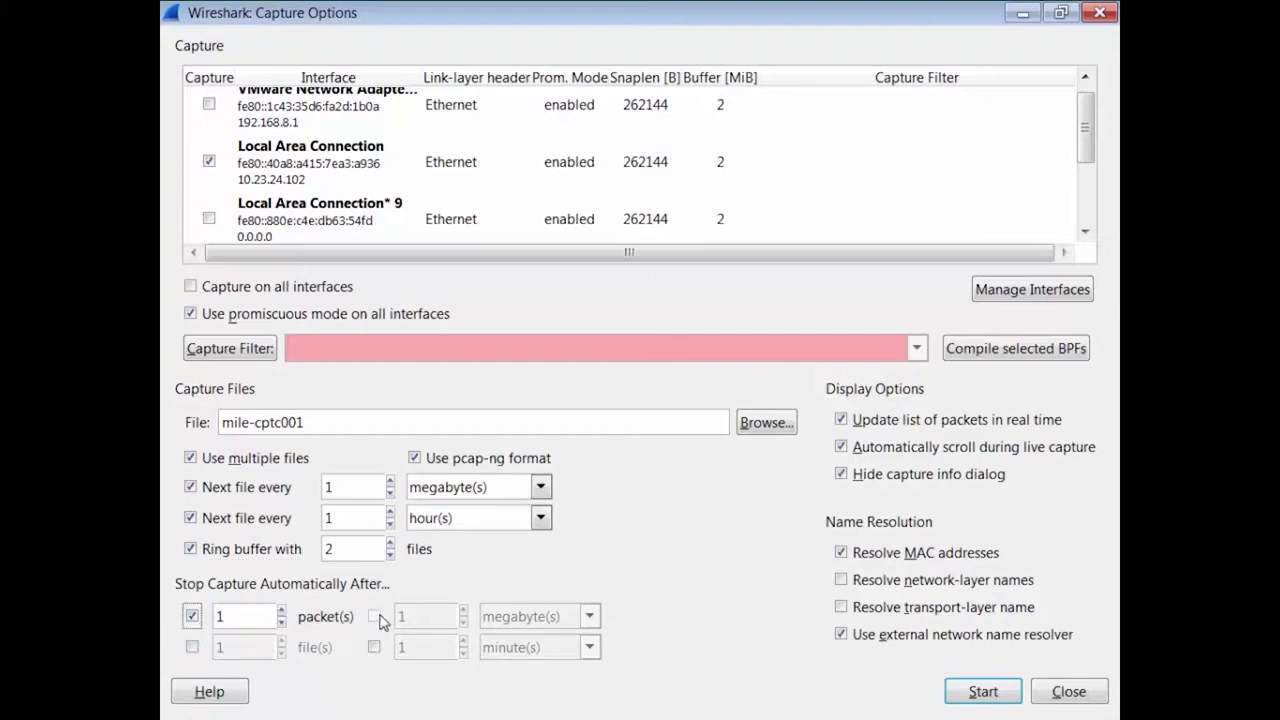
click(281, 610)
click(281, 610)
click(281, 610)
click(281, 610)
click(193, 647)
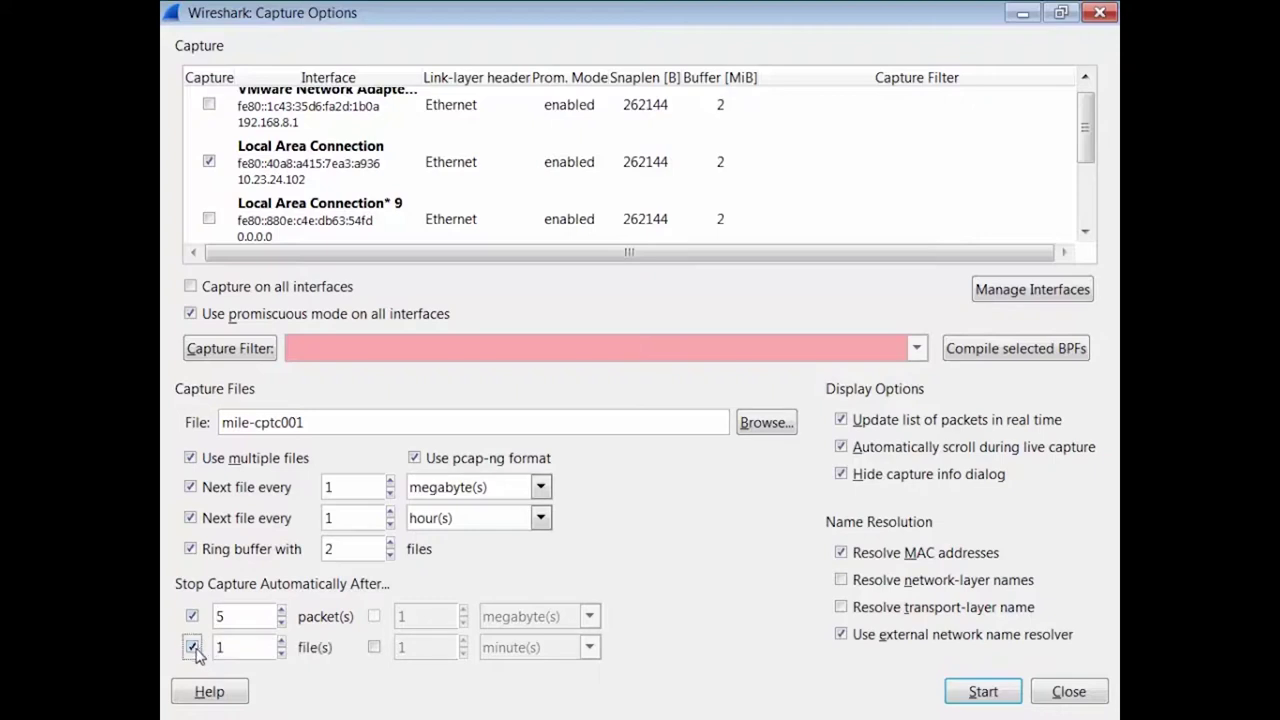
click(250, 650)
- Disable the packet and file stop limits, the use of multiple files, and the pcap-ng format
click(192, 616)
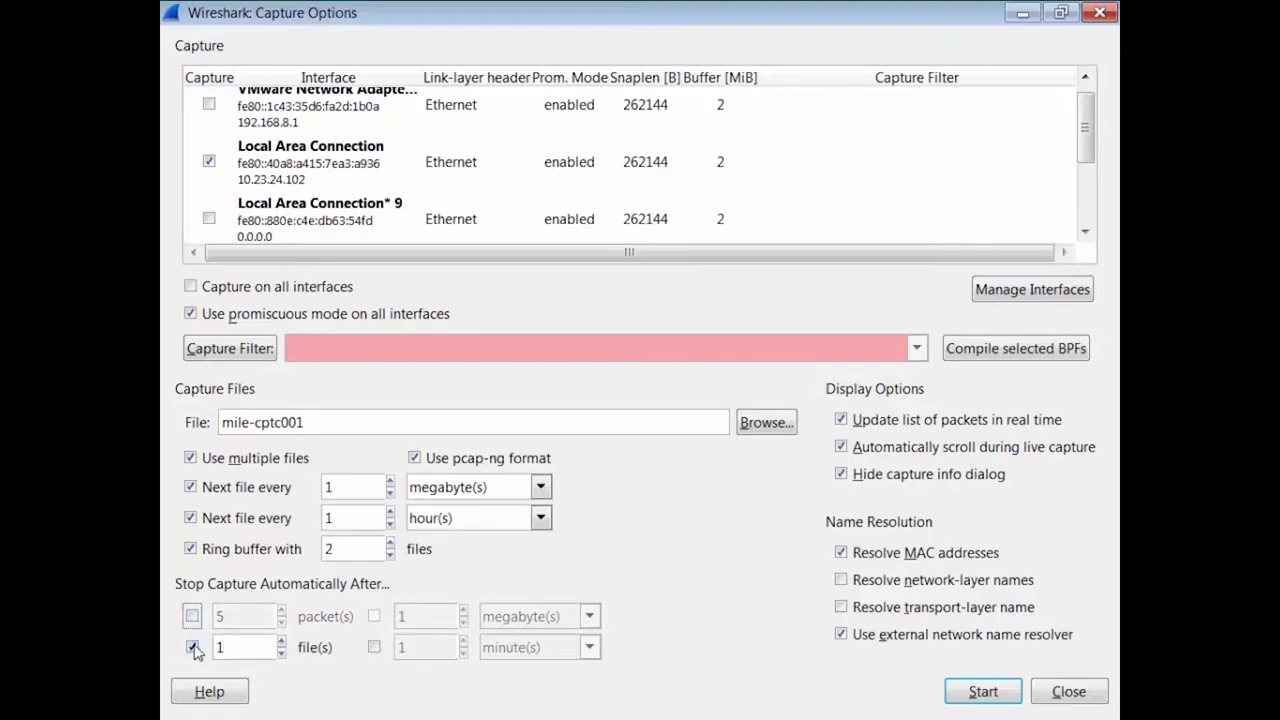
click(192, 647)
click(190, 458)
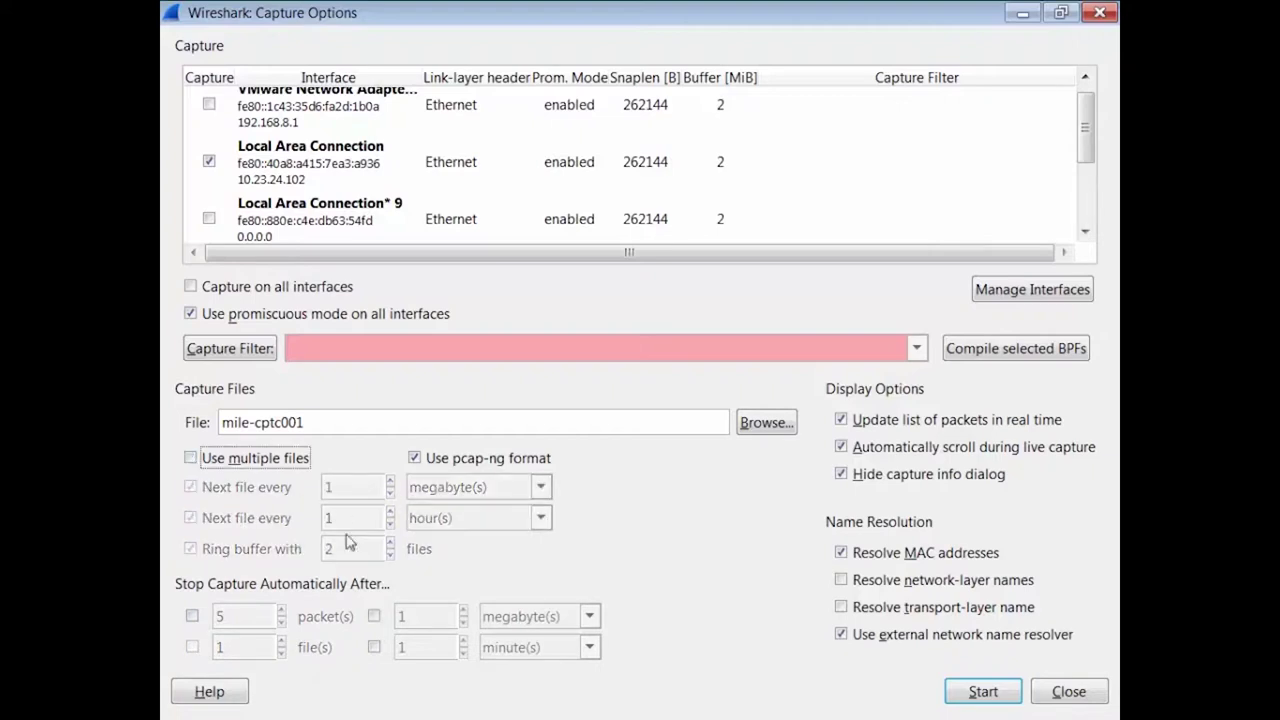
click(415, 459)
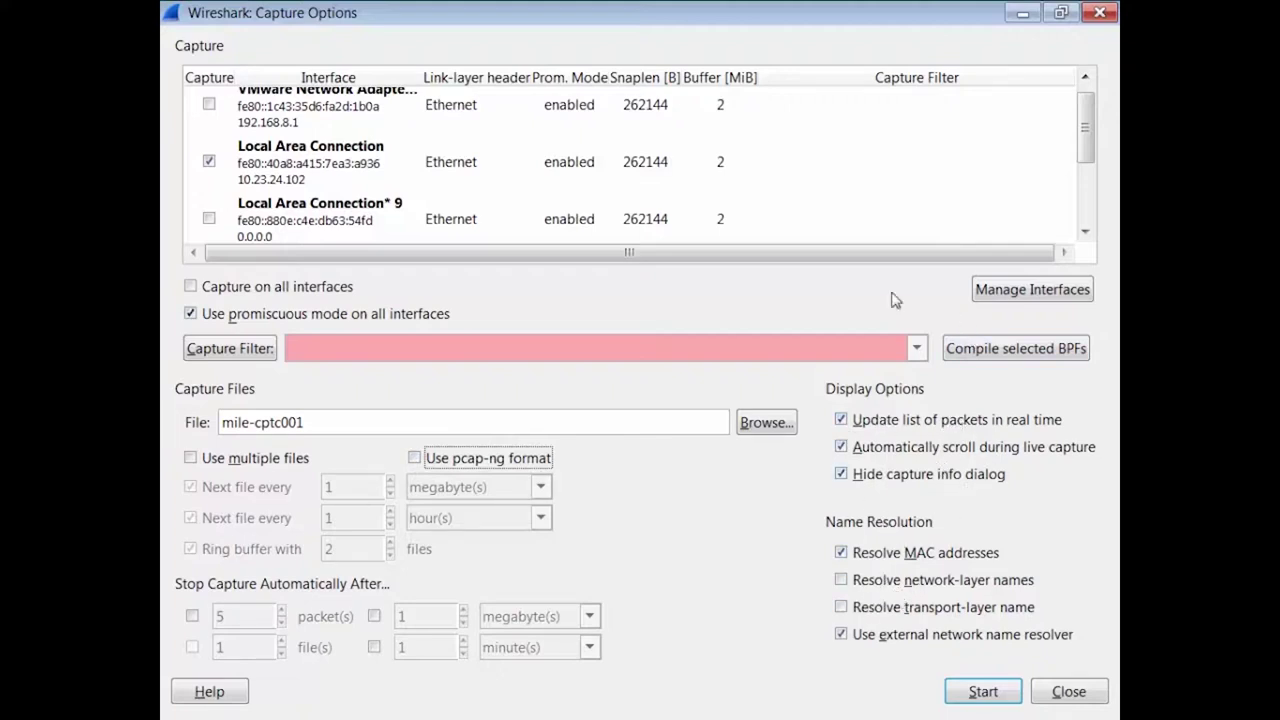
- Examine the local and remote interfaces in Interface Management and close it without changes
click(1005, 292)
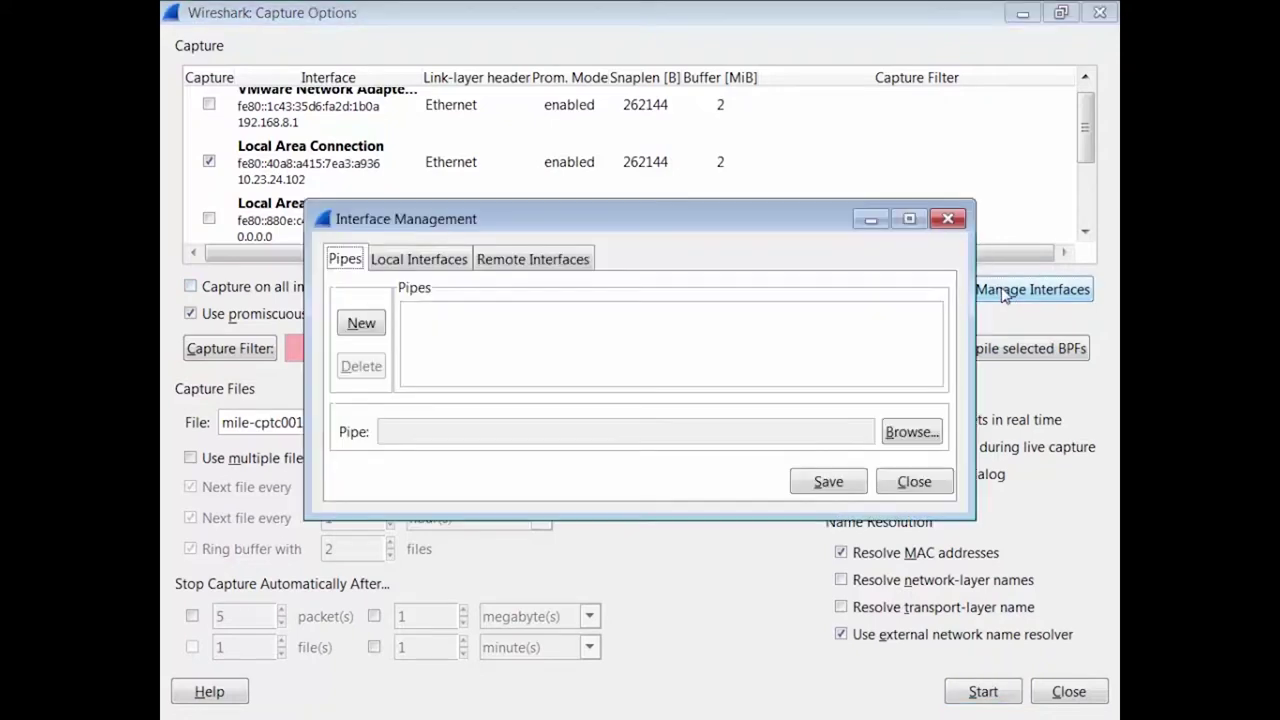
drag(606, 212, 610, 201)
click(435, 247)
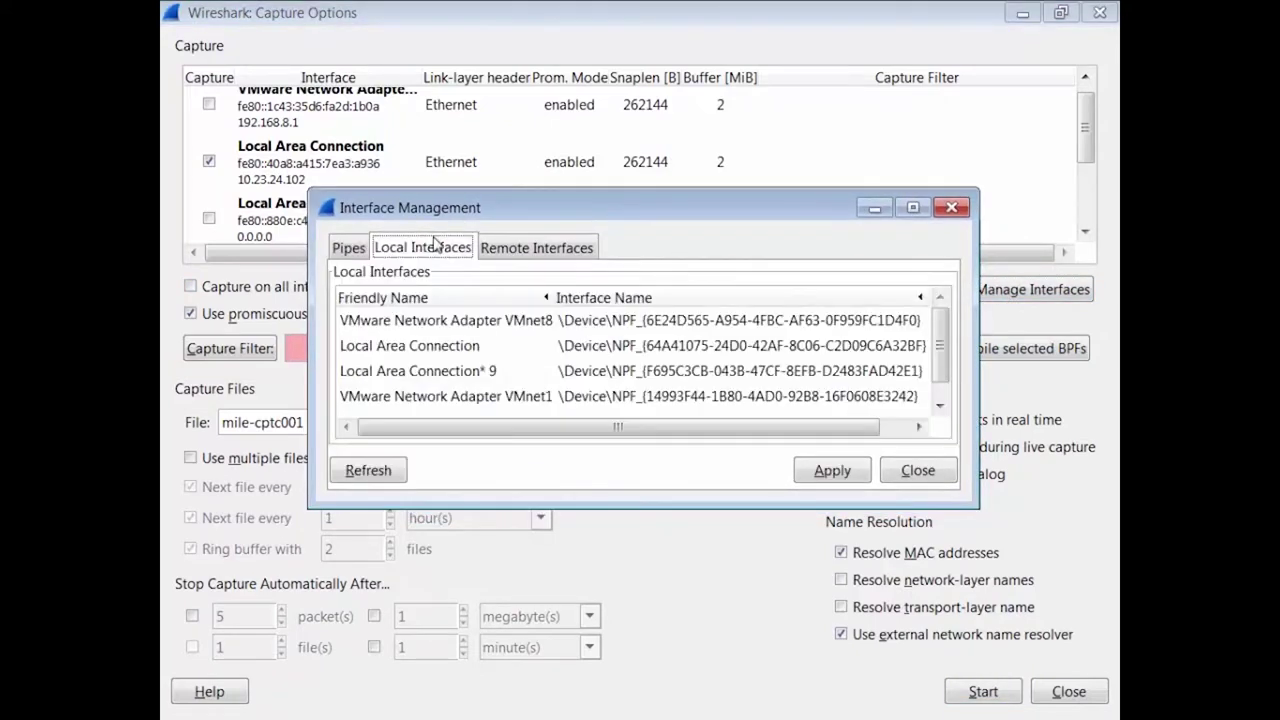
click(571, 253)
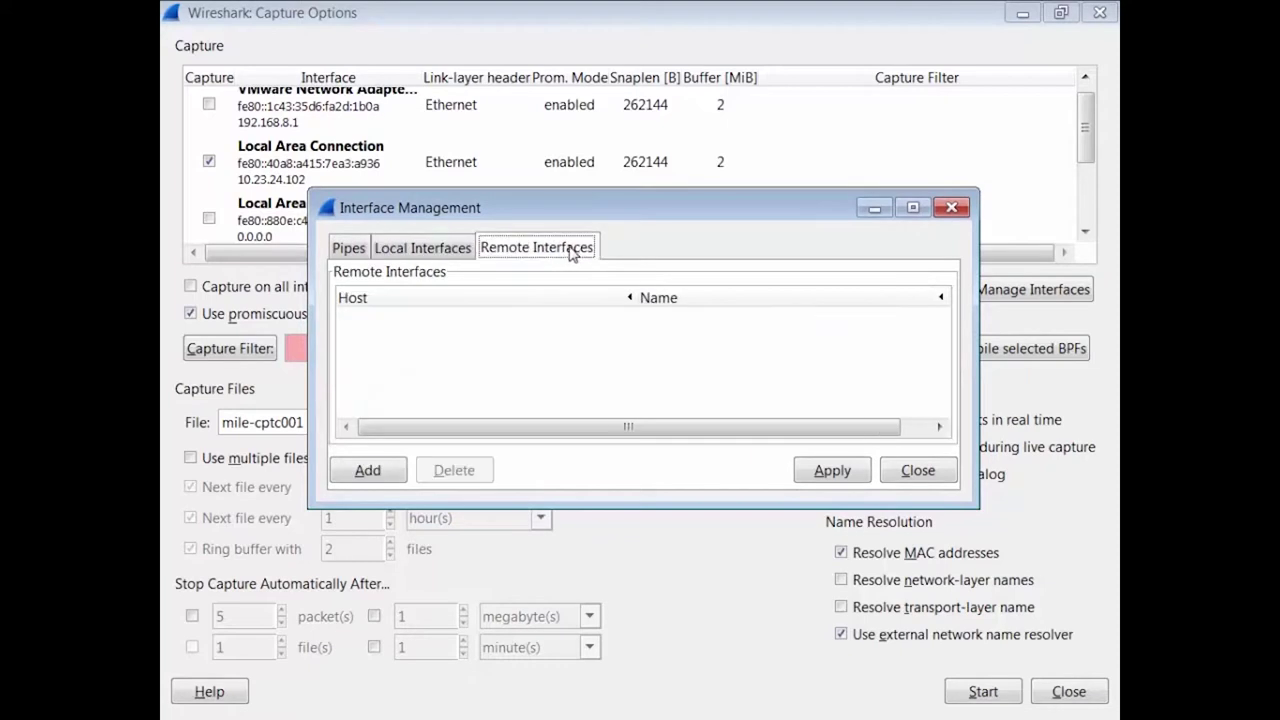
click(435, 250)
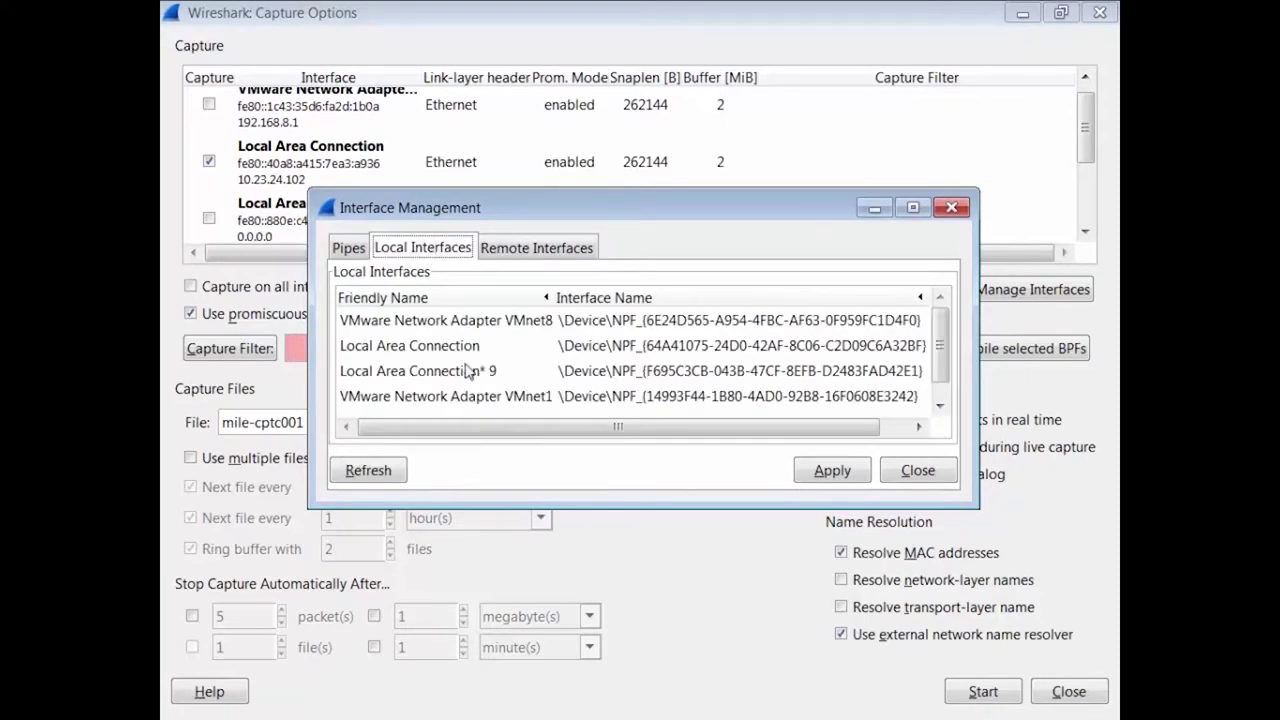
click(917, 470)
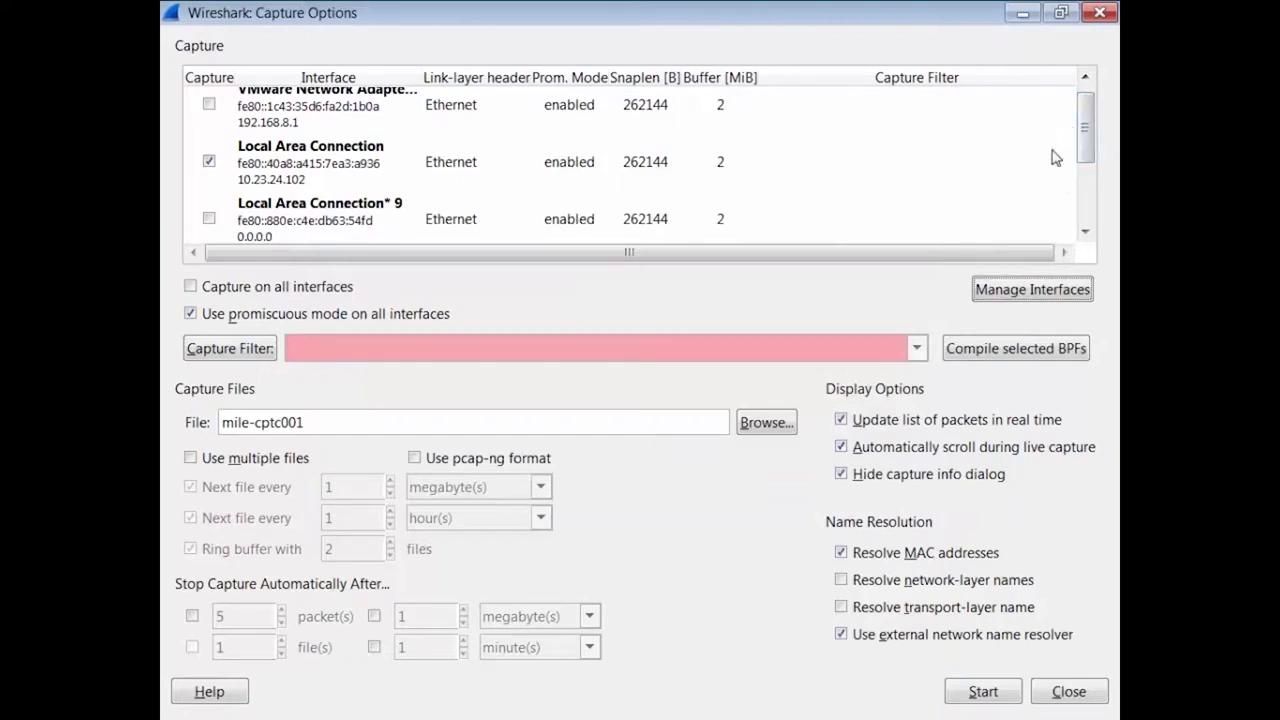
- Start capturing on Local Area Connection and enlarge the packet list area
click(290, 355)
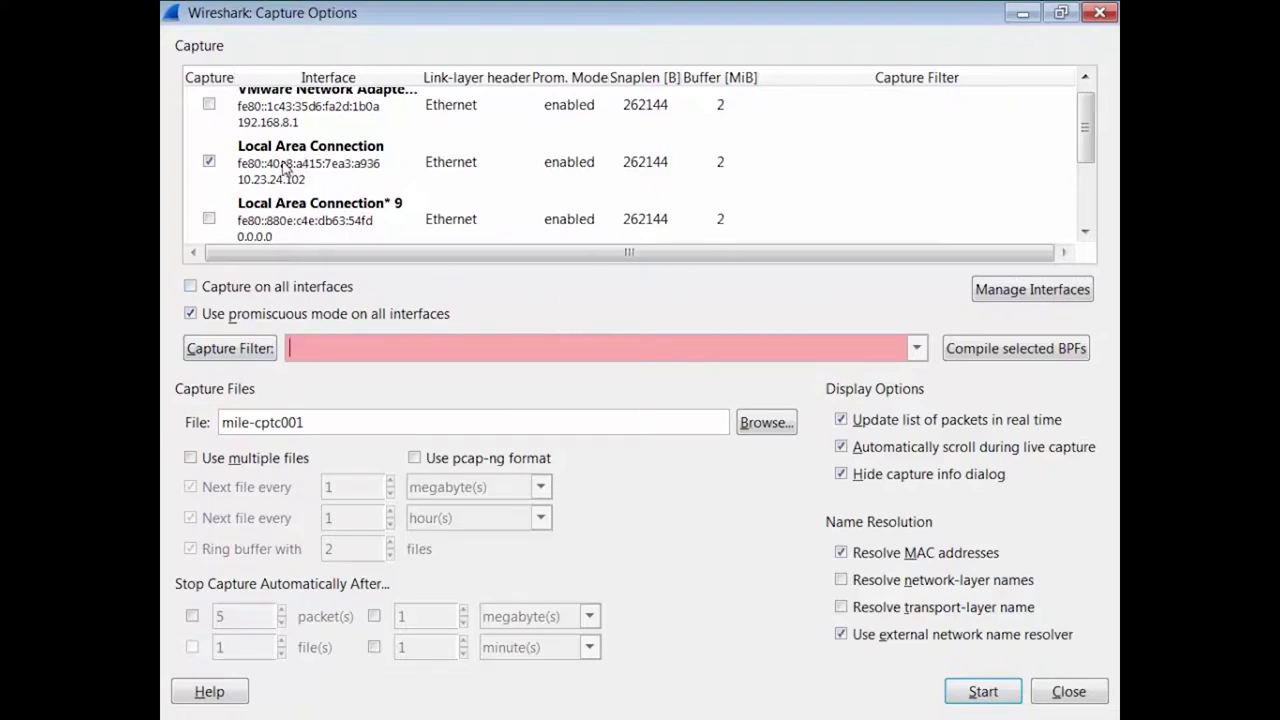
click(980, 692)
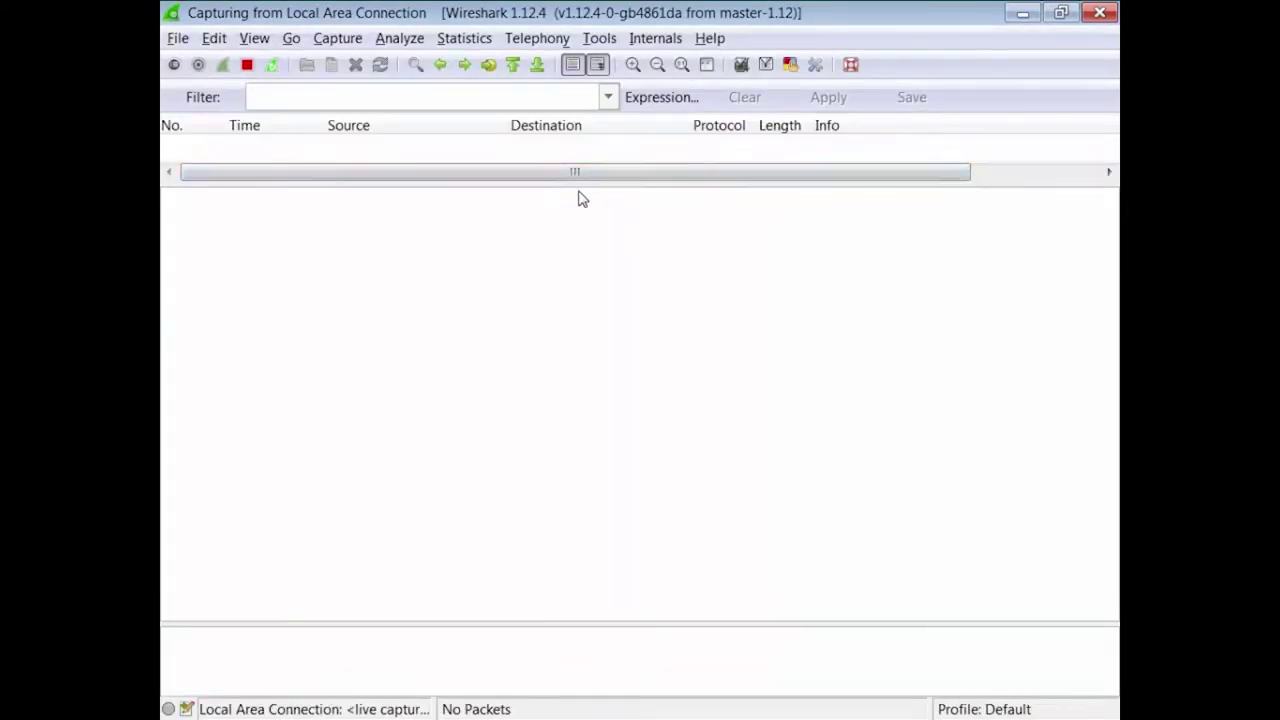
drag(631, 184, 595, 413)
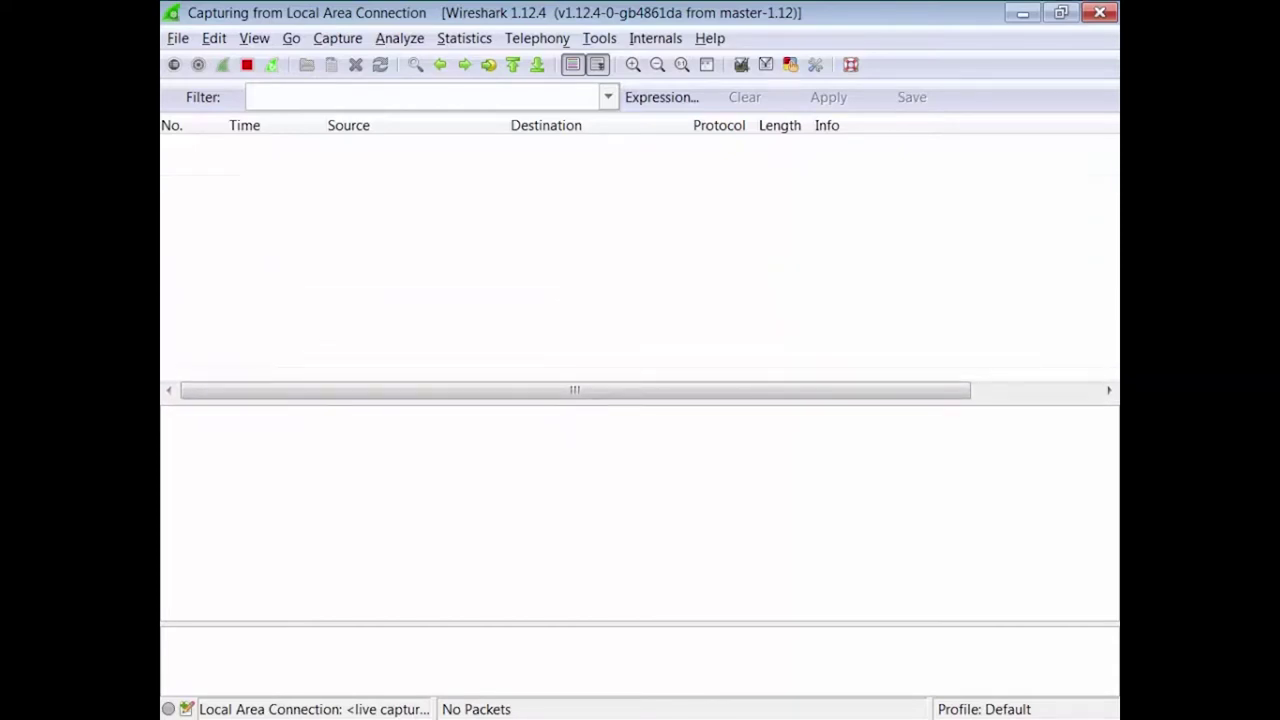
- Reload the sectools.org sniffers page in the browser, and stop the Local Area Connection capture back in Wireshark
key(alt+Tab)
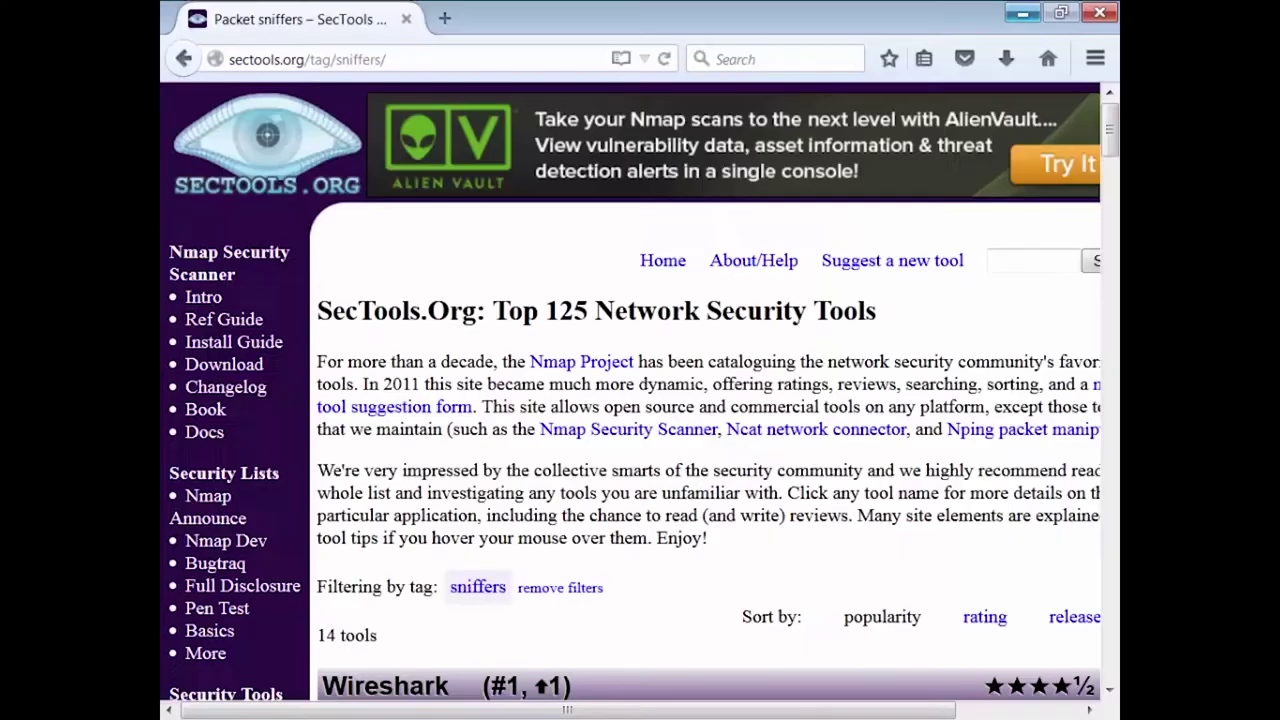
click(665, 60)
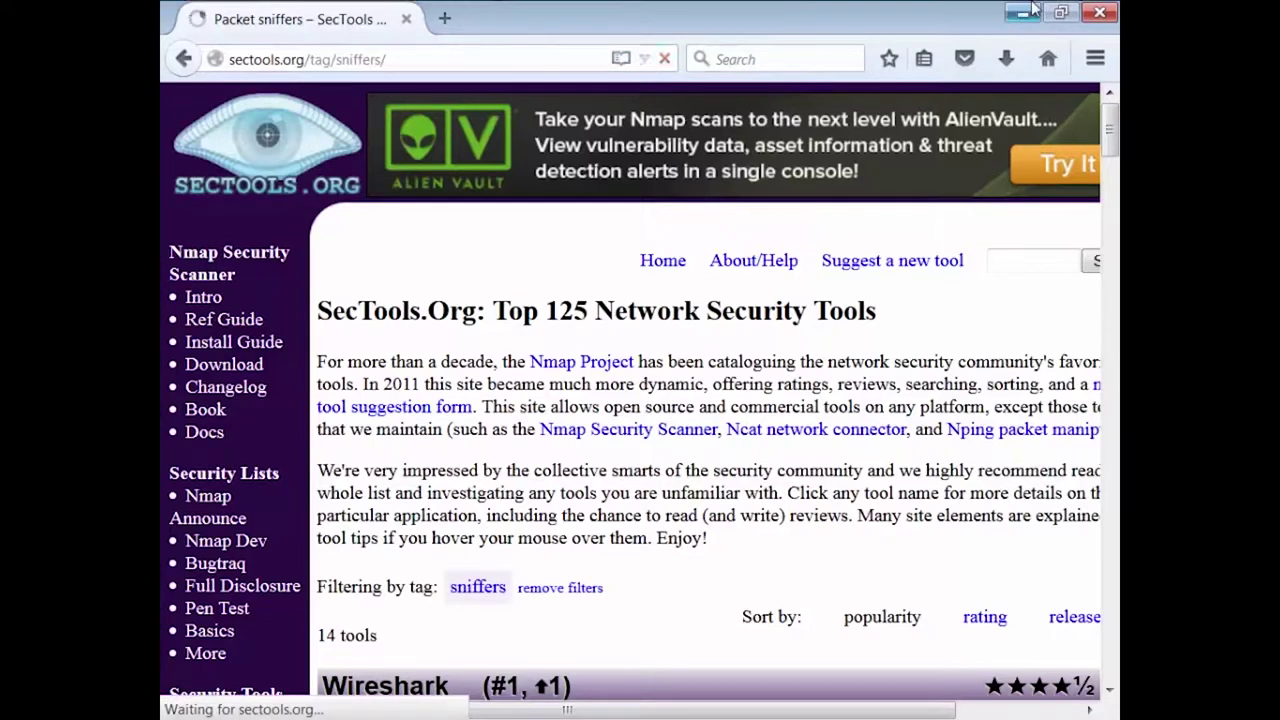
key(alt+Tab)
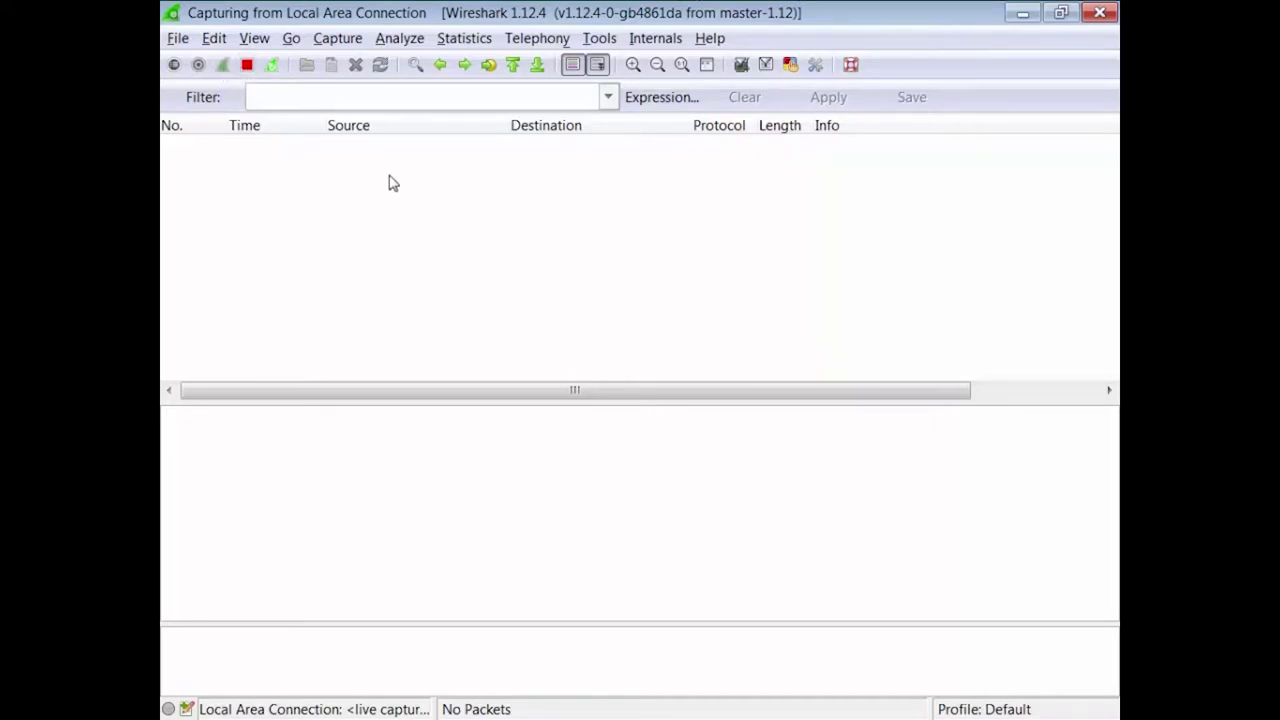
click(247, 64)
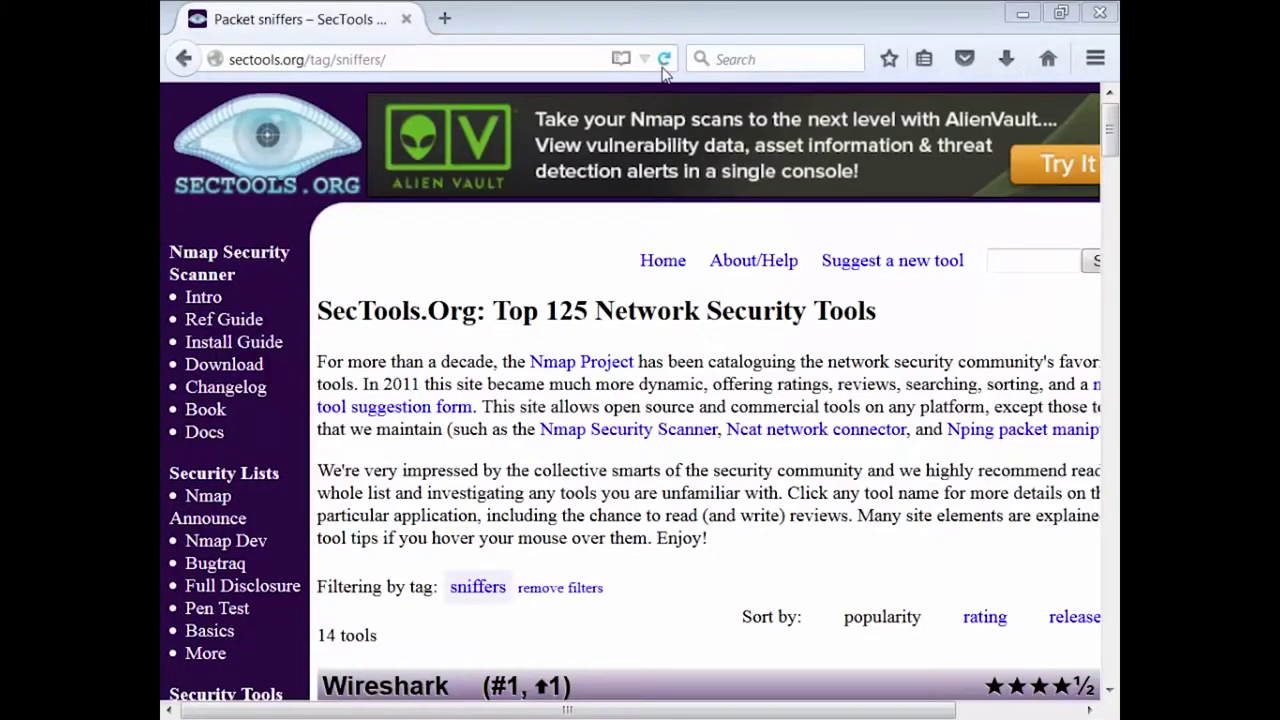
- Reload the sectools.org sniffers page again and minimize the browser to return to the Wireless Network Connection capture
click(665, 60)
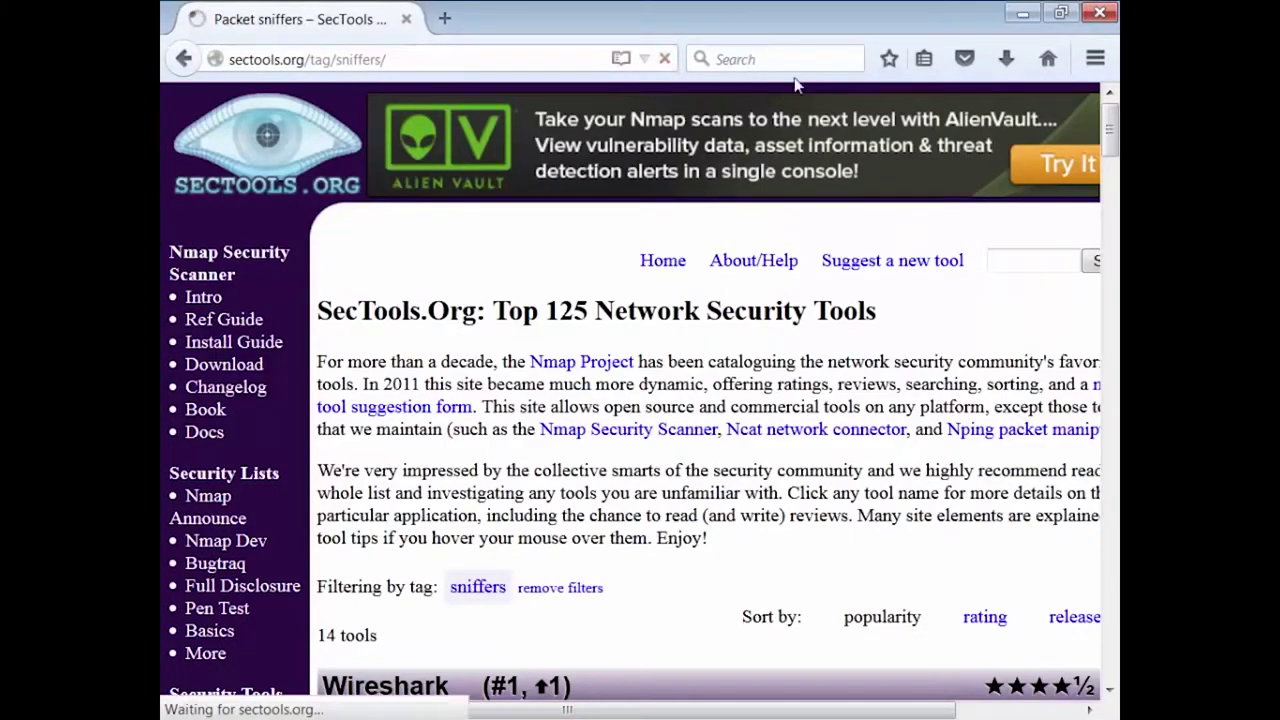
click(1020, 15)
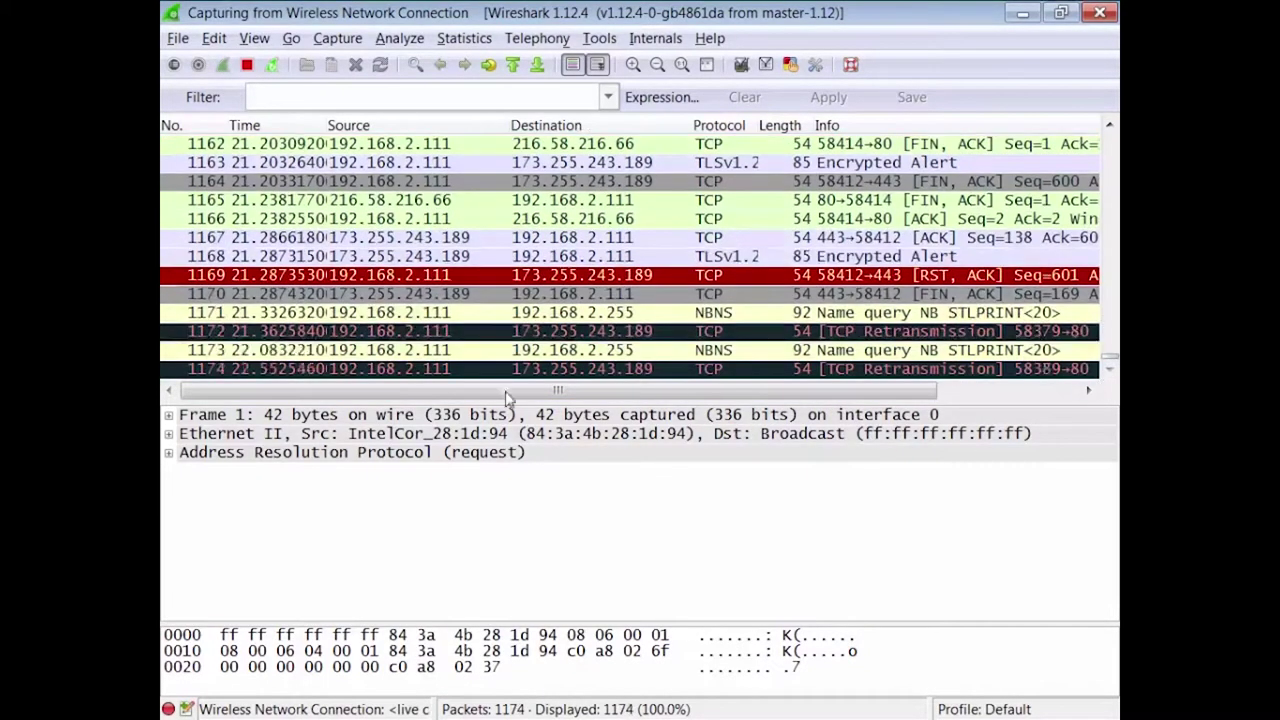
- Enlarge the packet list slightly, and expand and collapse the Frame 1 details
drag(560, 399, 630, 416)
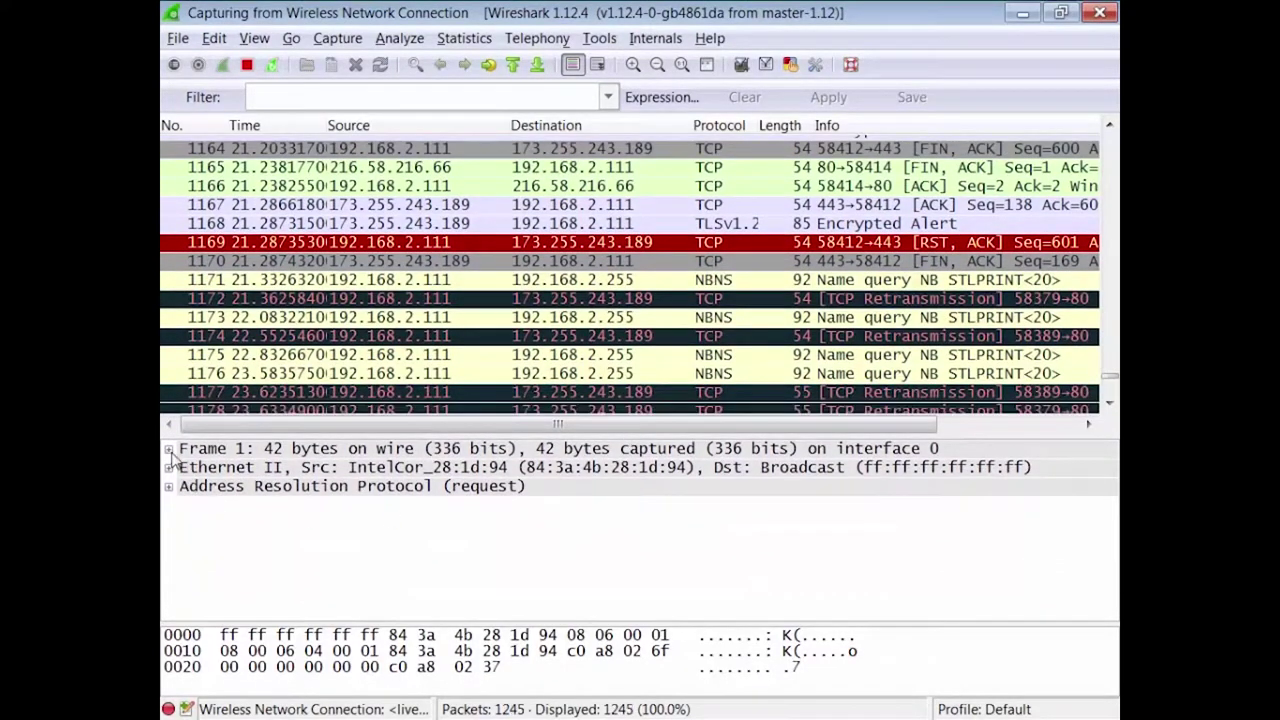
click(170, 450)
click(169, 450)
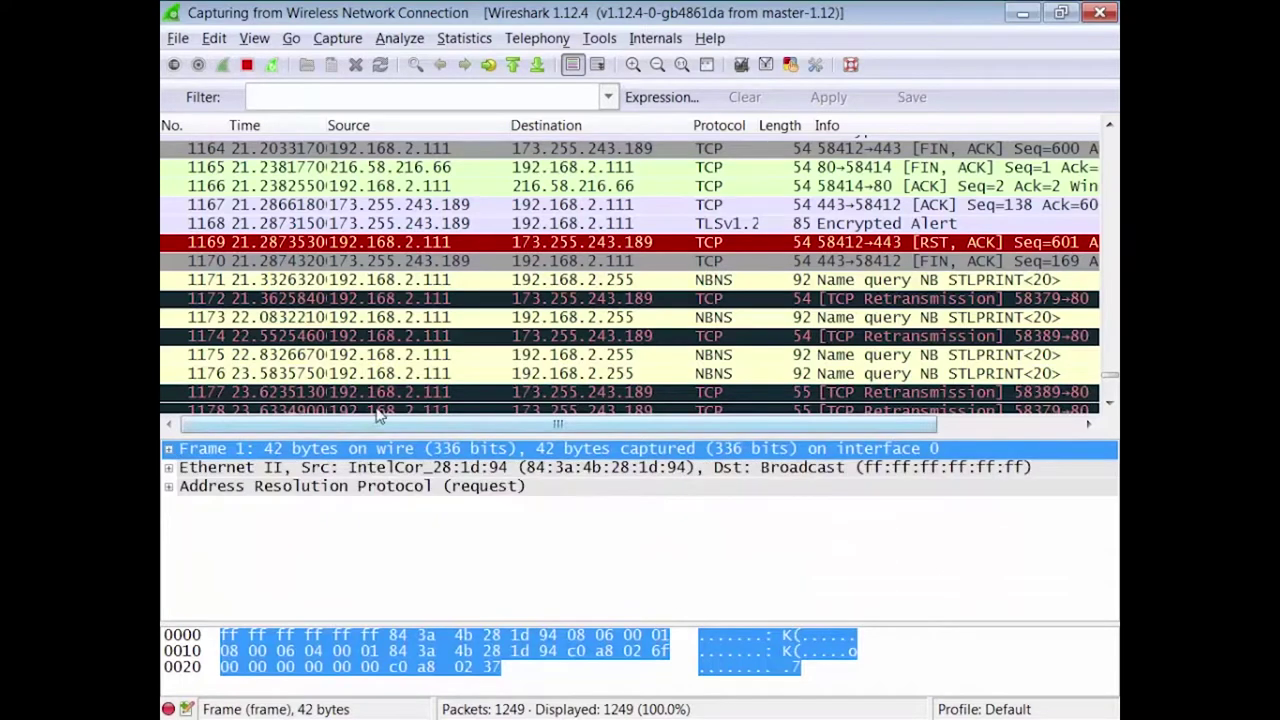
- Shrink the packet list to give the packet details more room, and stop the Wireless Network Connection capture
drag(389, 427, 392, 336)
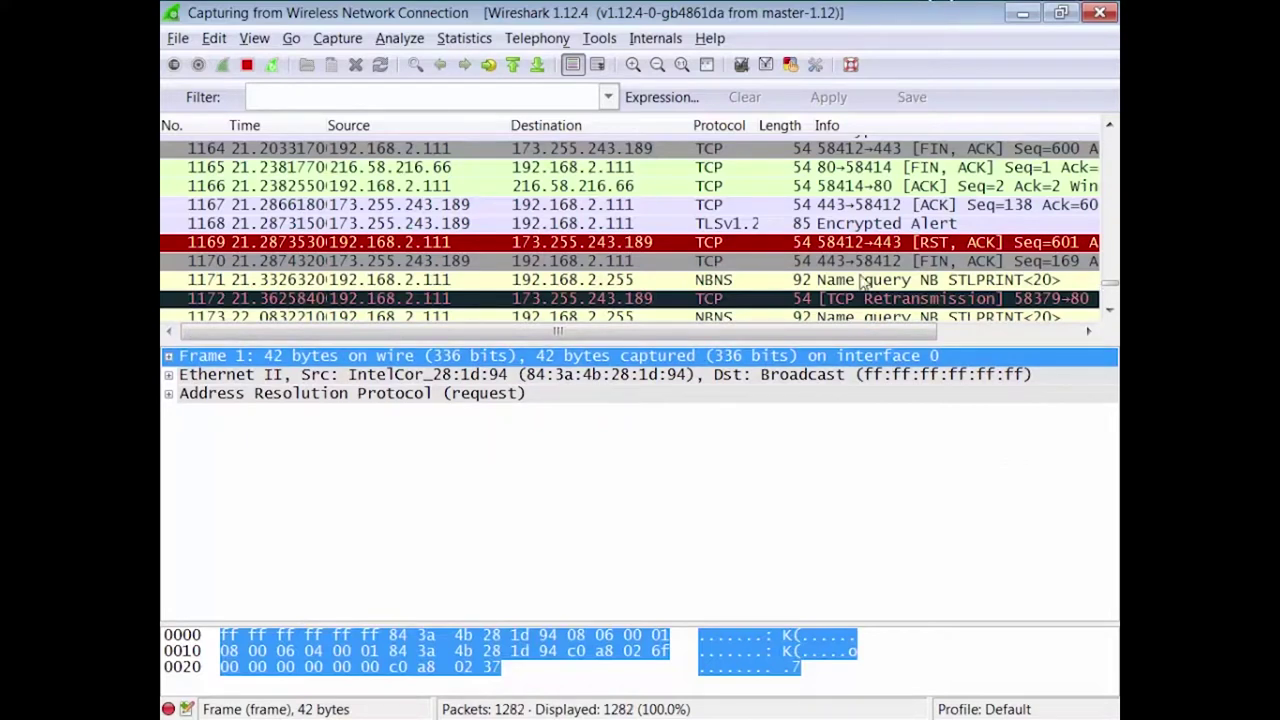
scroll(1104, 282, up, 12)
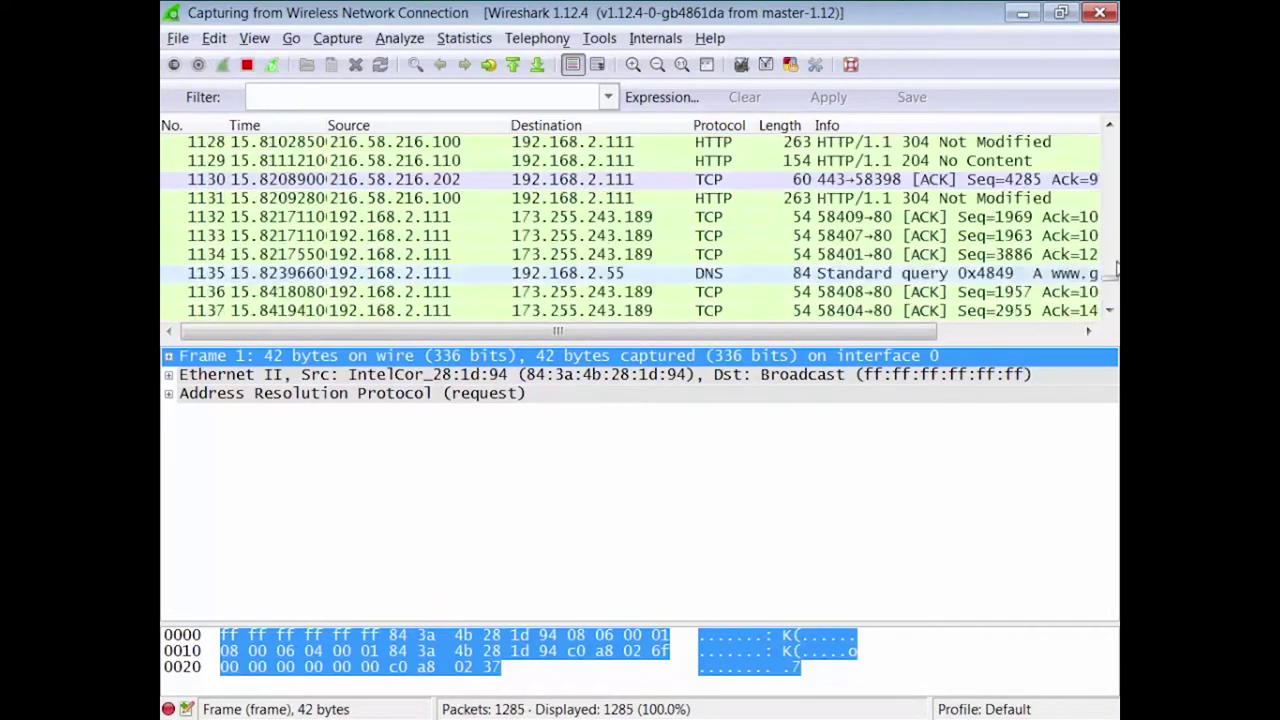
drag(1113, 287, 1113, 310)
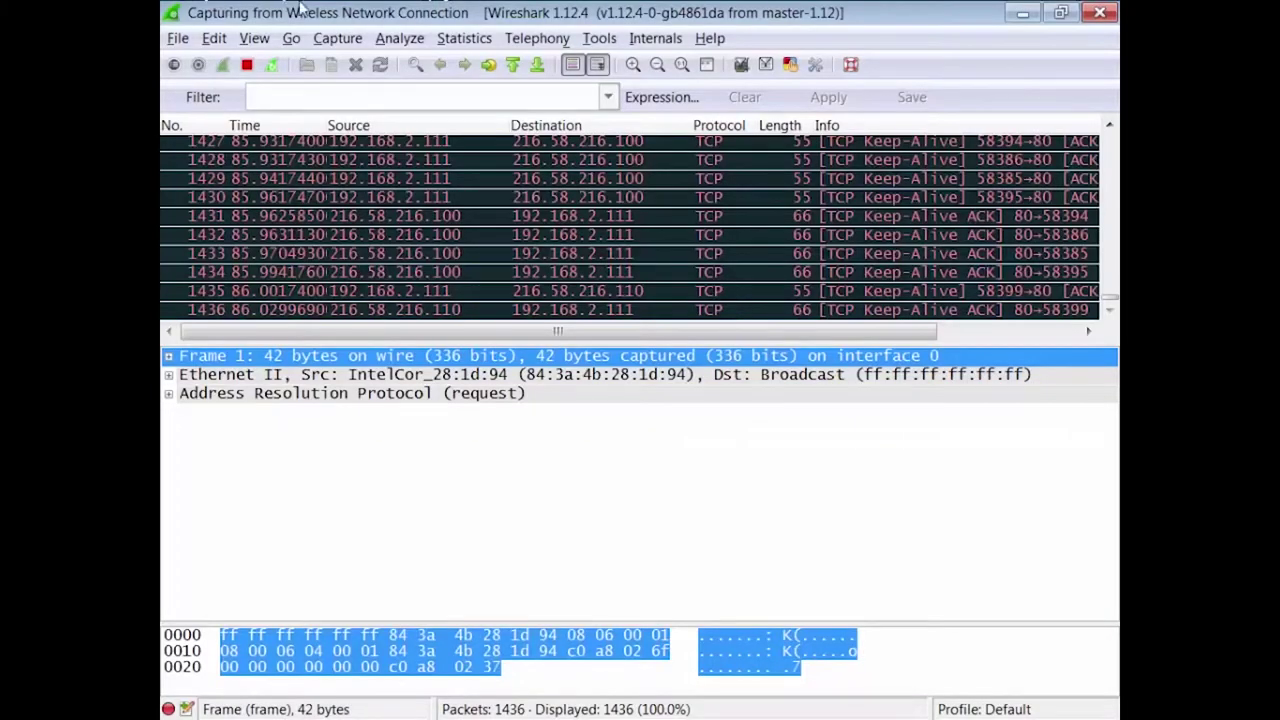
click(247, 64)
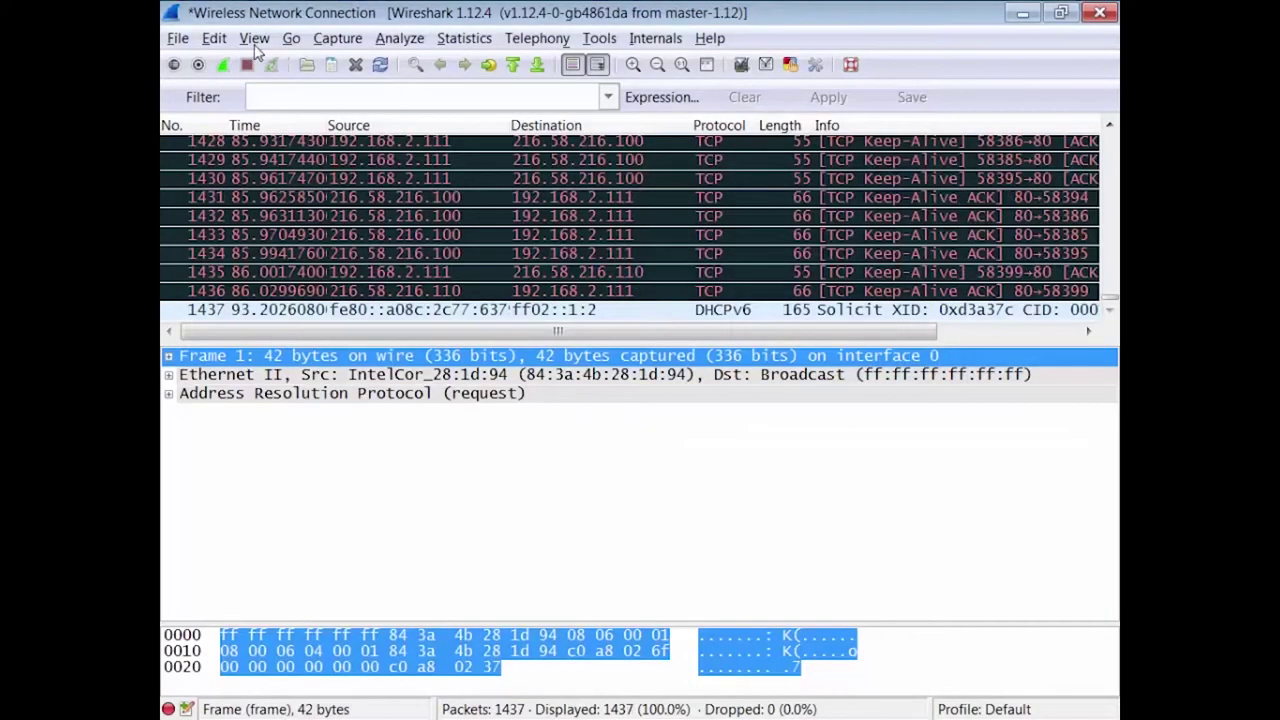
- Open the Wireshark preferences, and widen the category list and reposition the dialog so the category names are readable
click(255, 40)
mouse_move(222, 42)
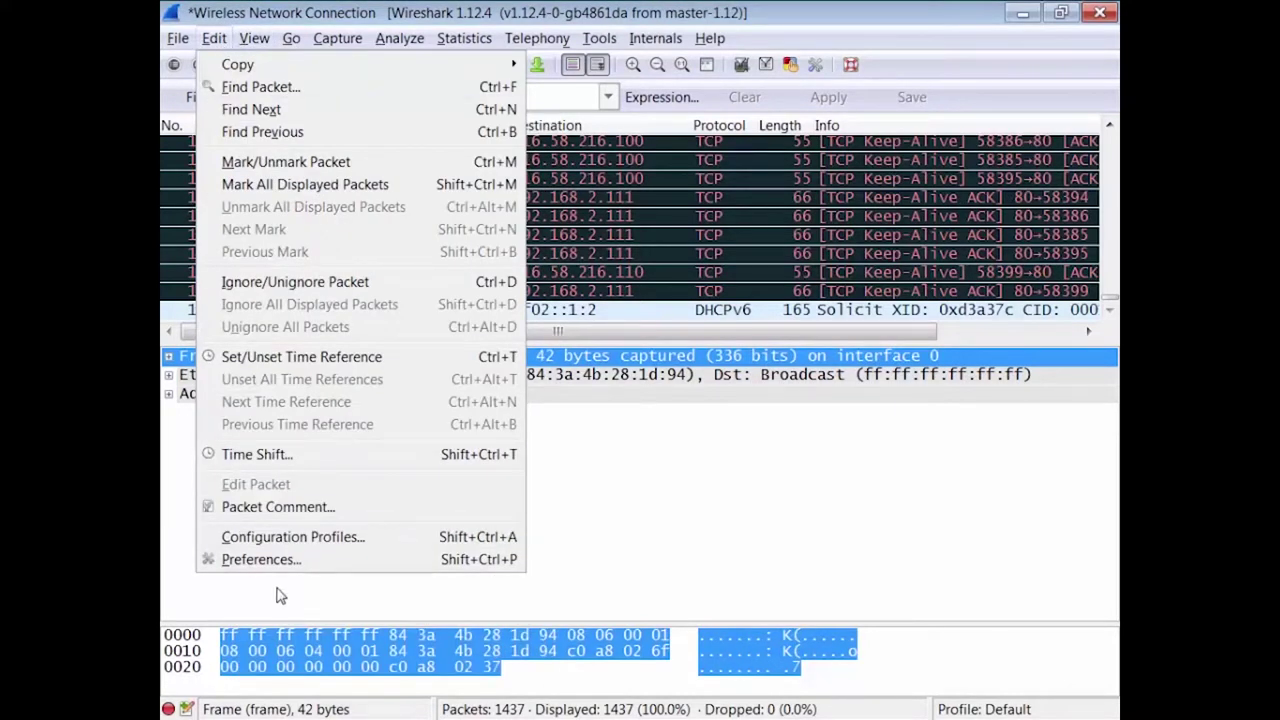
click(262, 560)
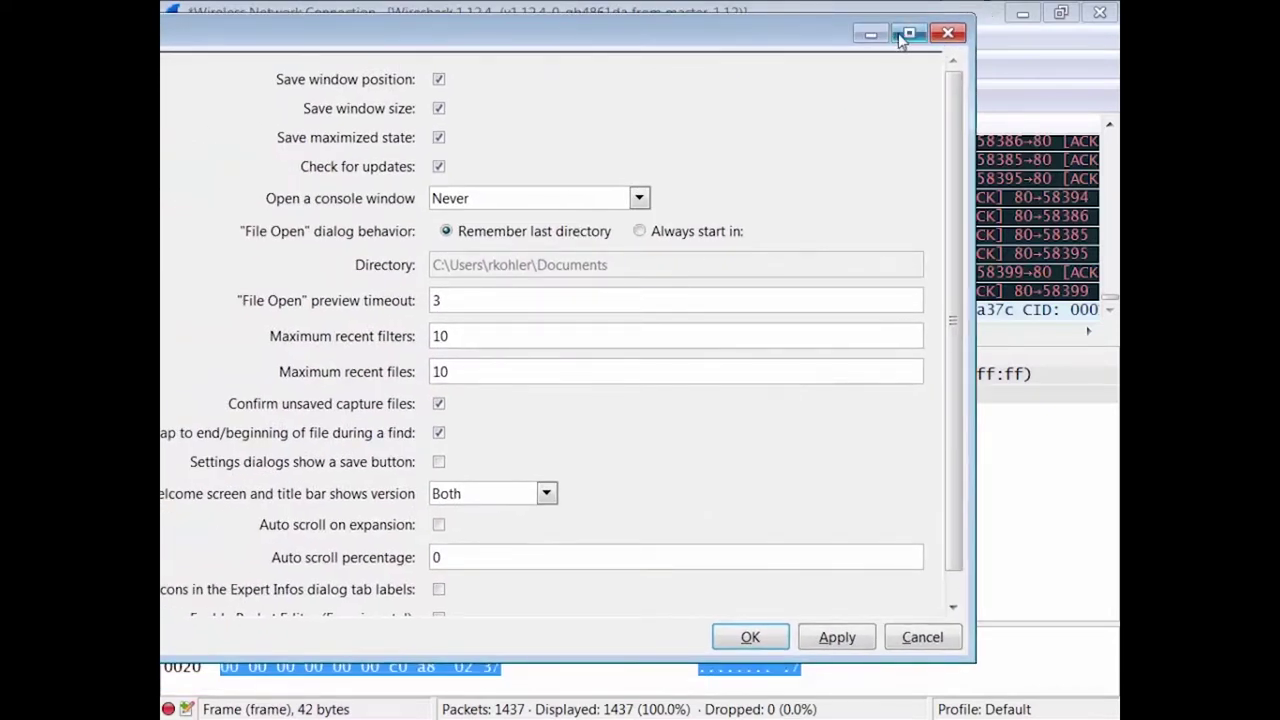
click(907, 35)
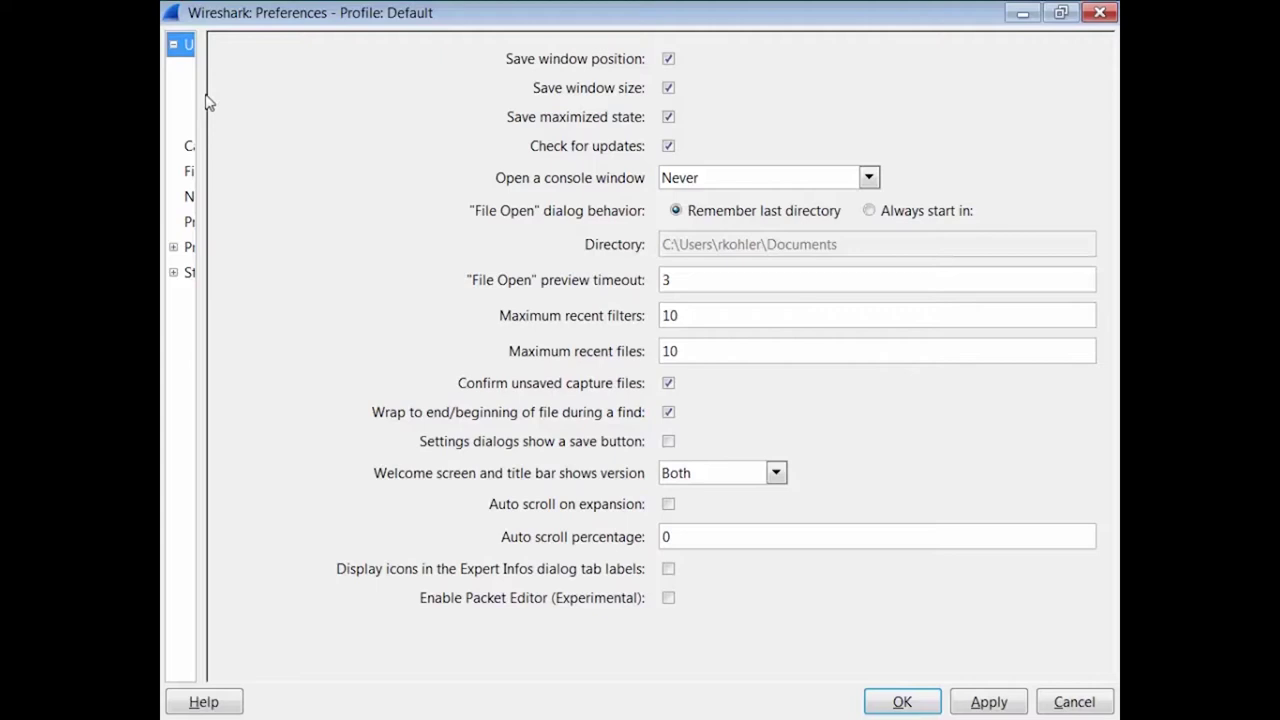
drag(206, 46, 340, 46)
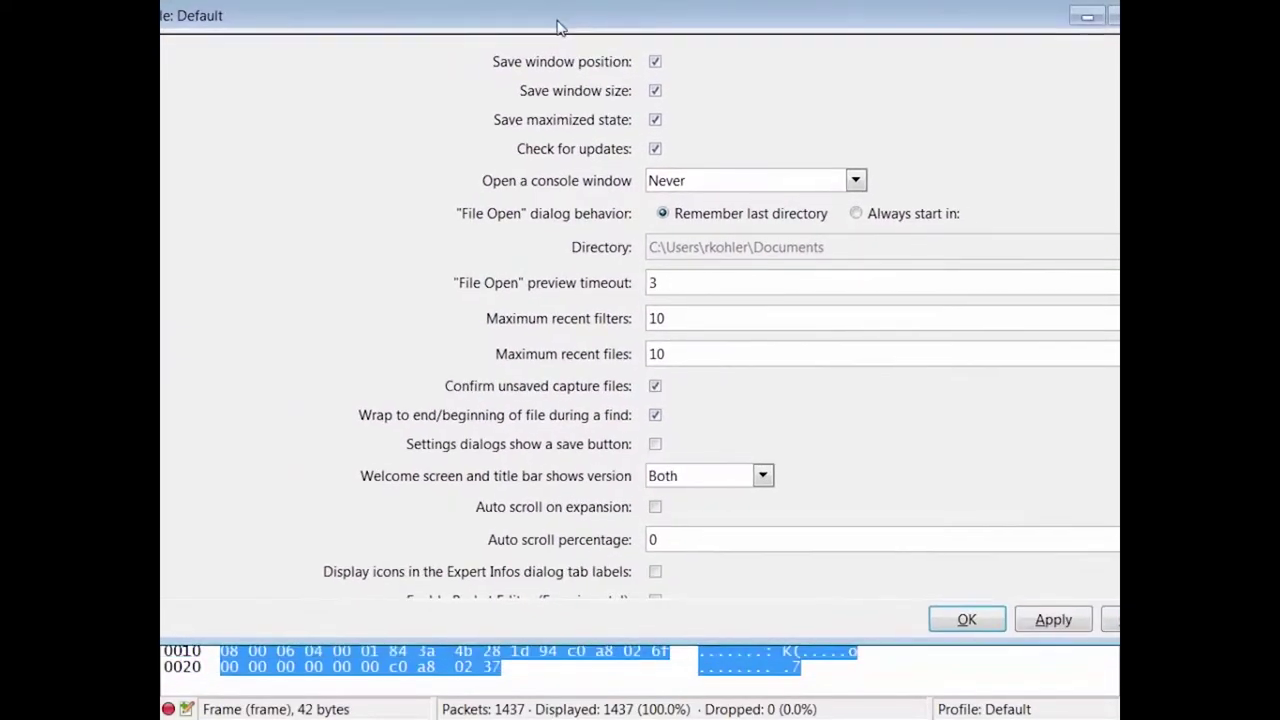
drag(558, 27, 455, 42)
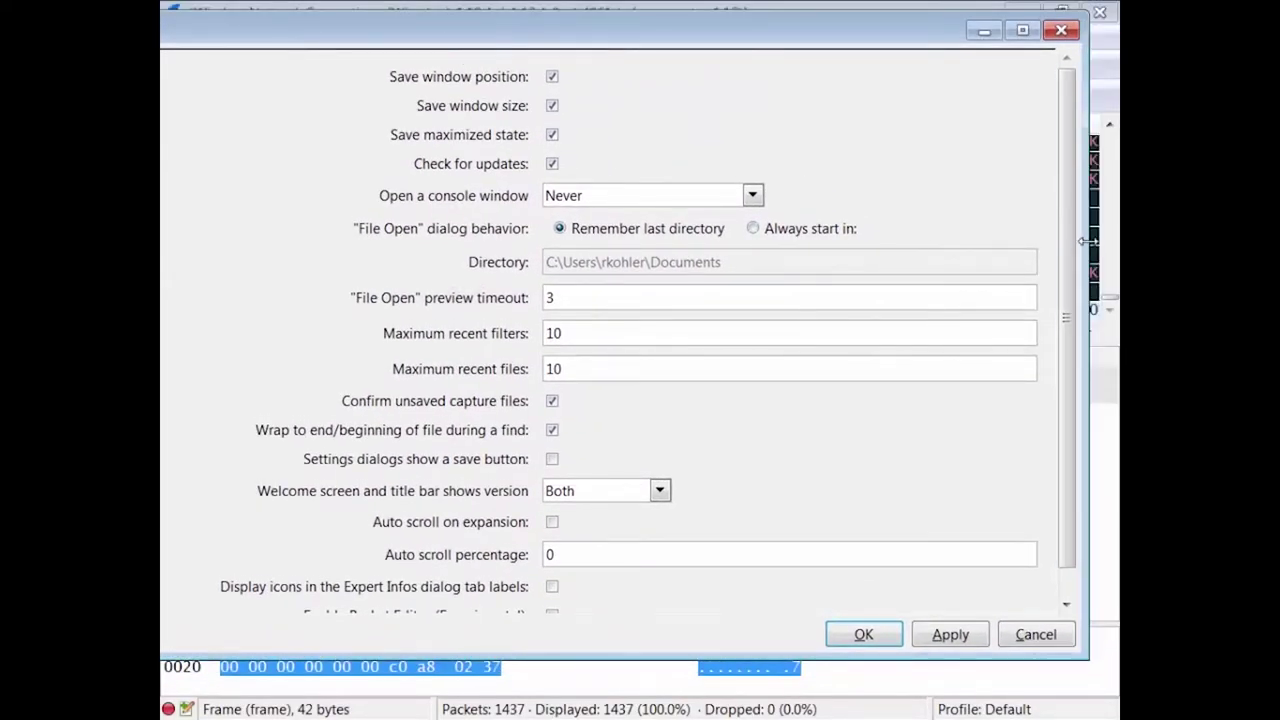
drag(870, 29, 1045, 51)
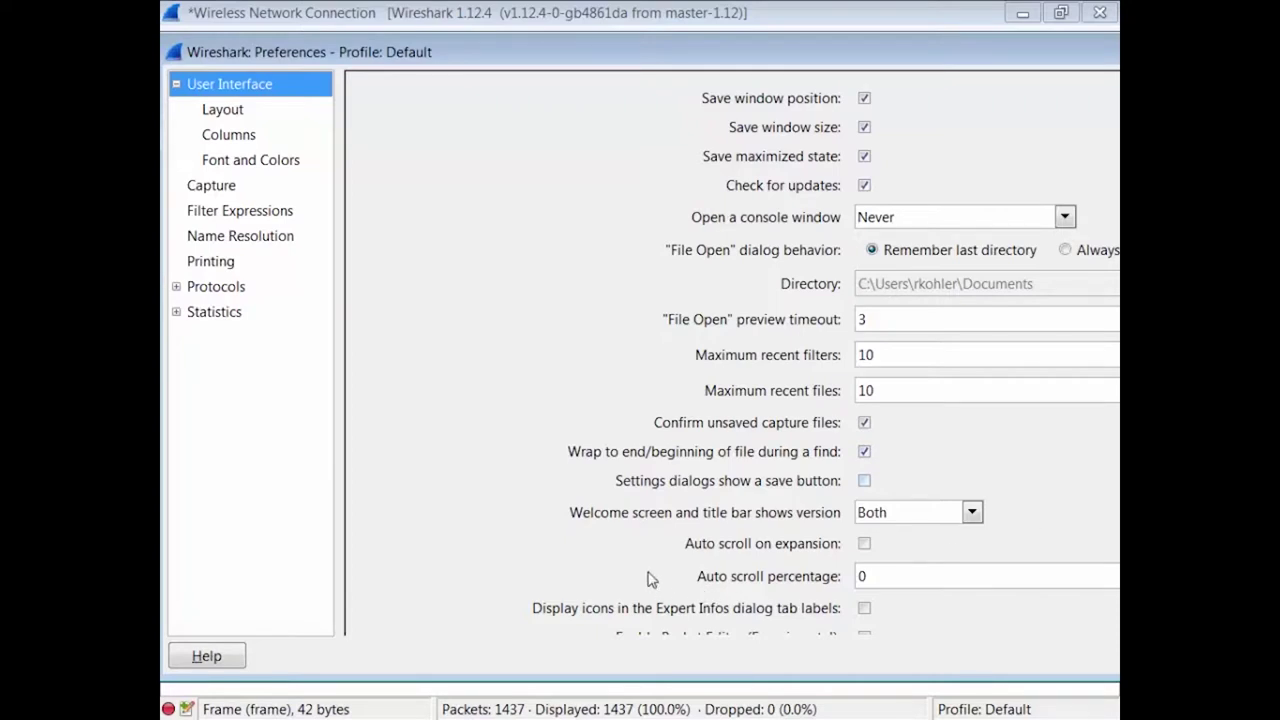
- Try the alternative pane arrangements in the Layout preferences, and return to the three stacked panes
click(212, 112)
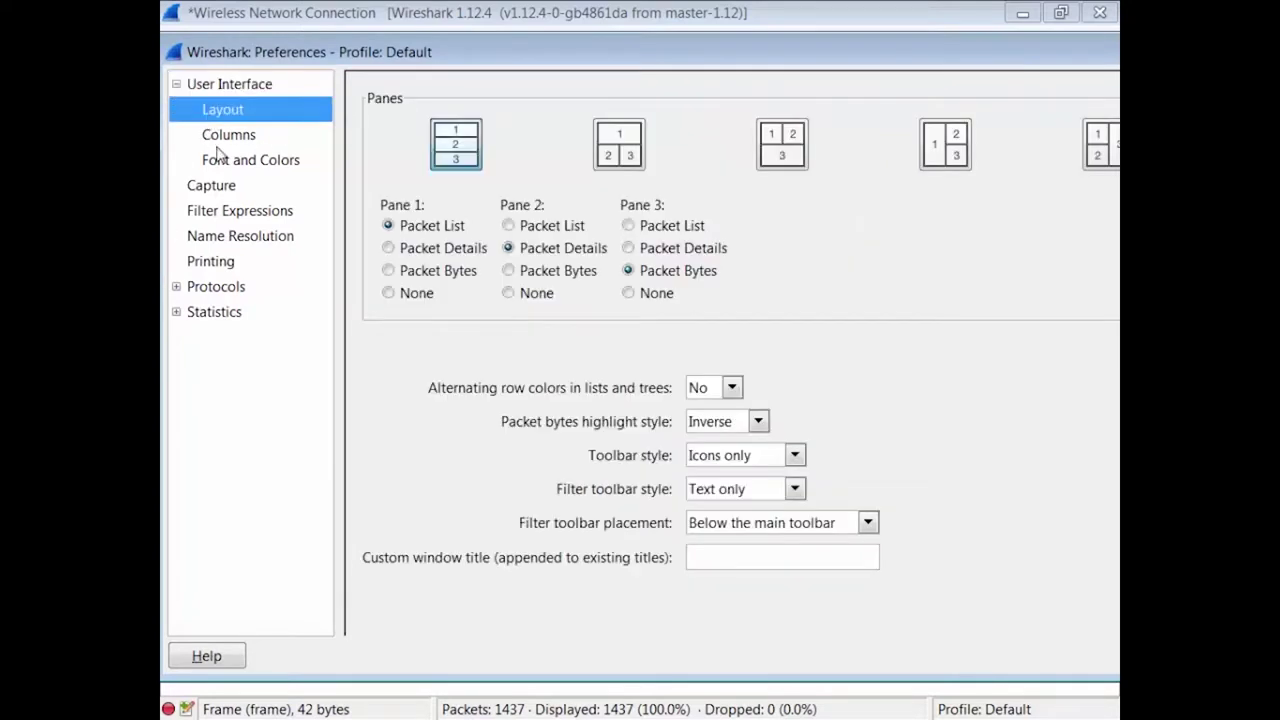
click(616, 143)
click(798, 145)
click(935, 160)
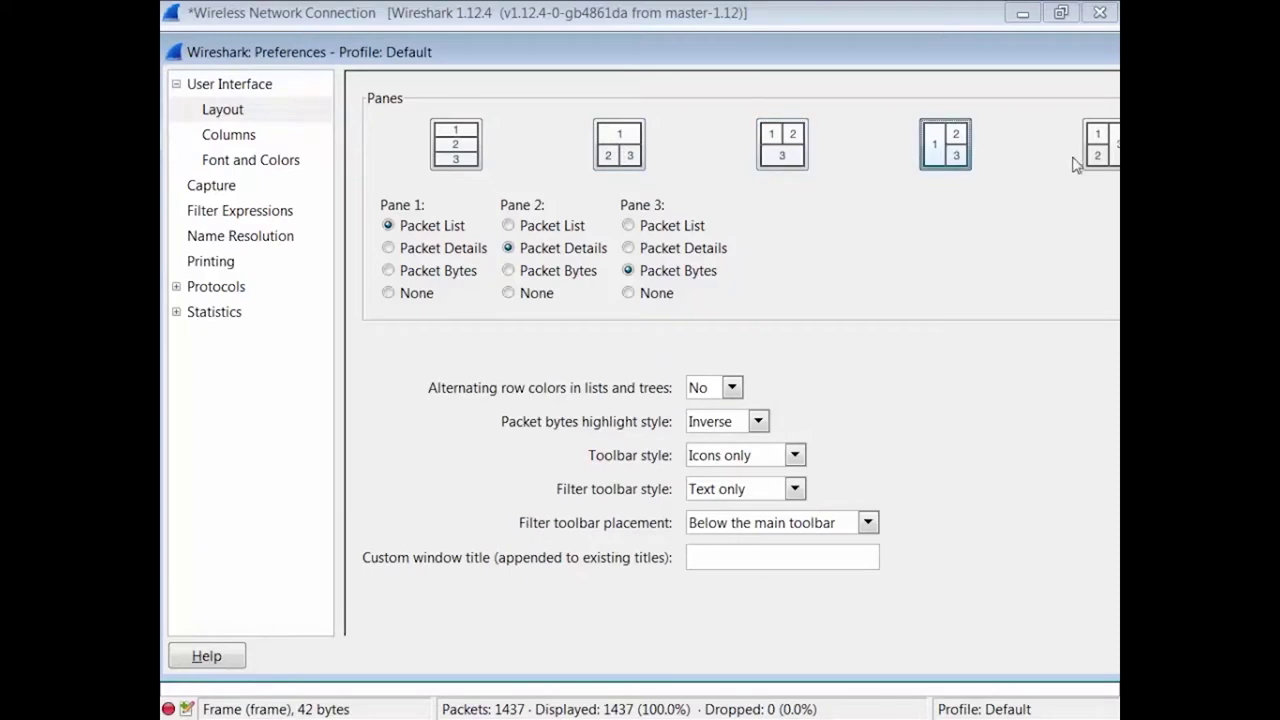
click(1097, 157)
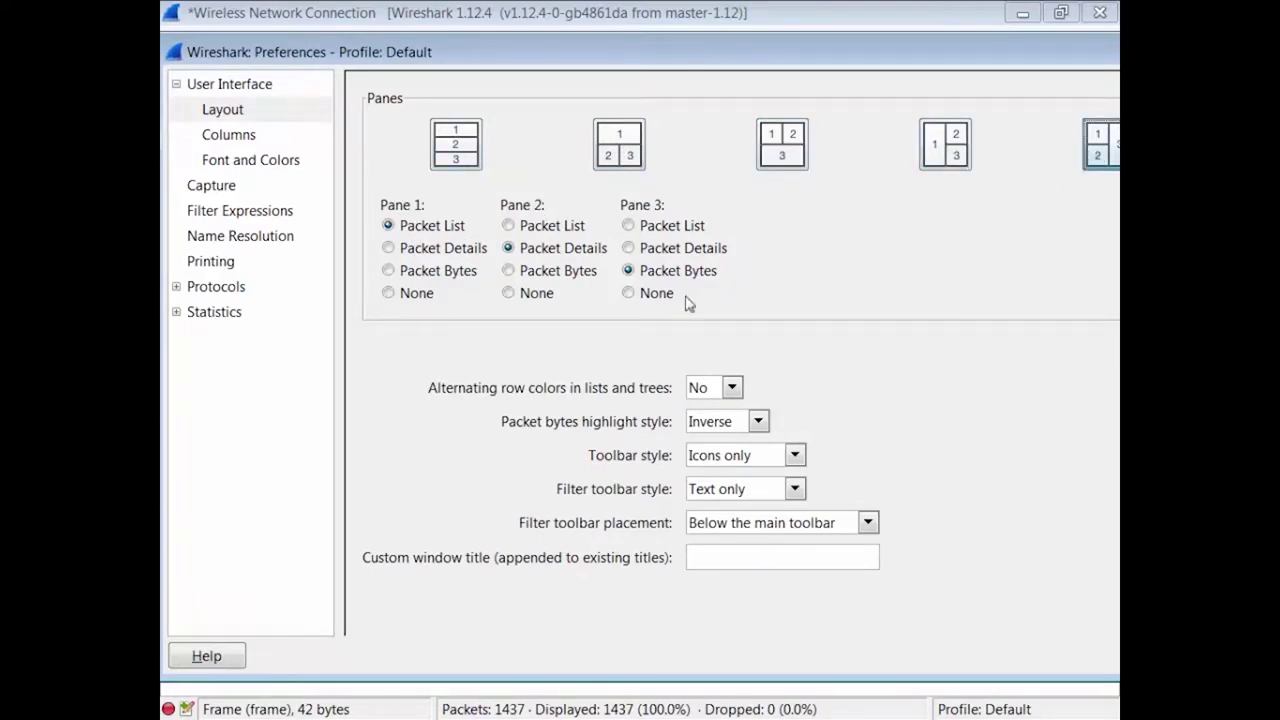
click(465, 165)
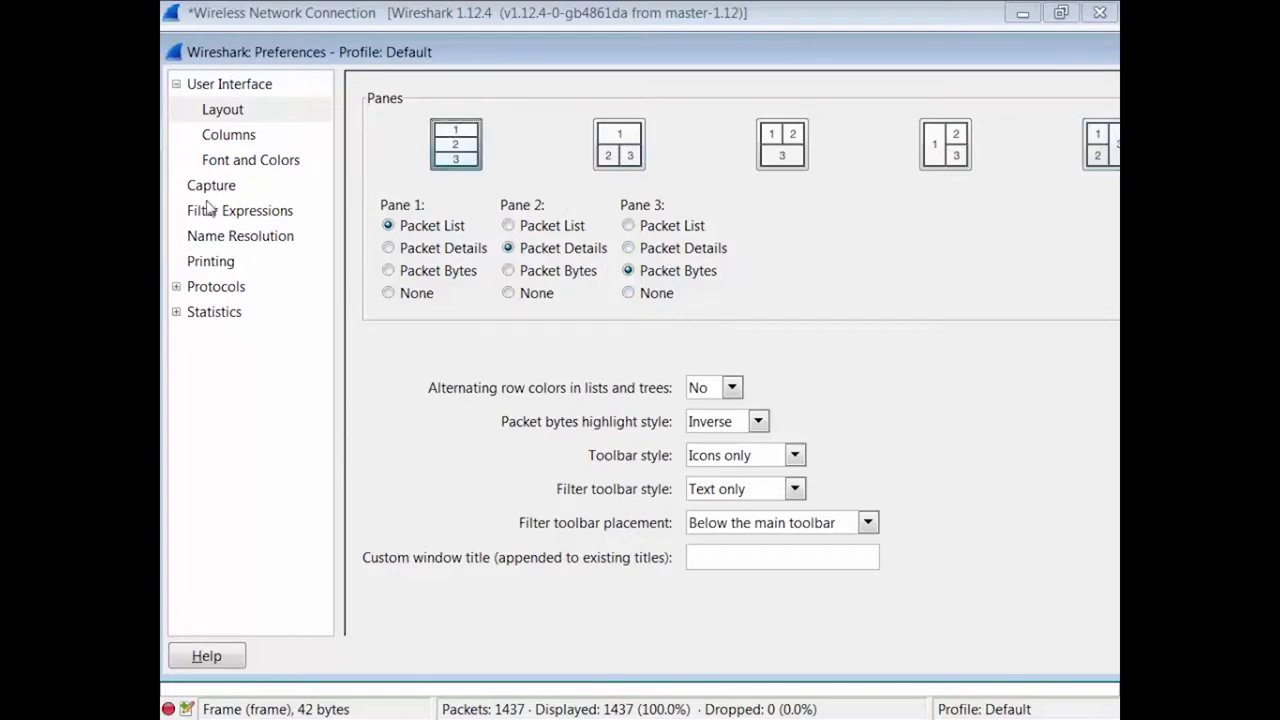
- Examine the Columns preferences and browse the available field types without choosing another one
click(220, 140)
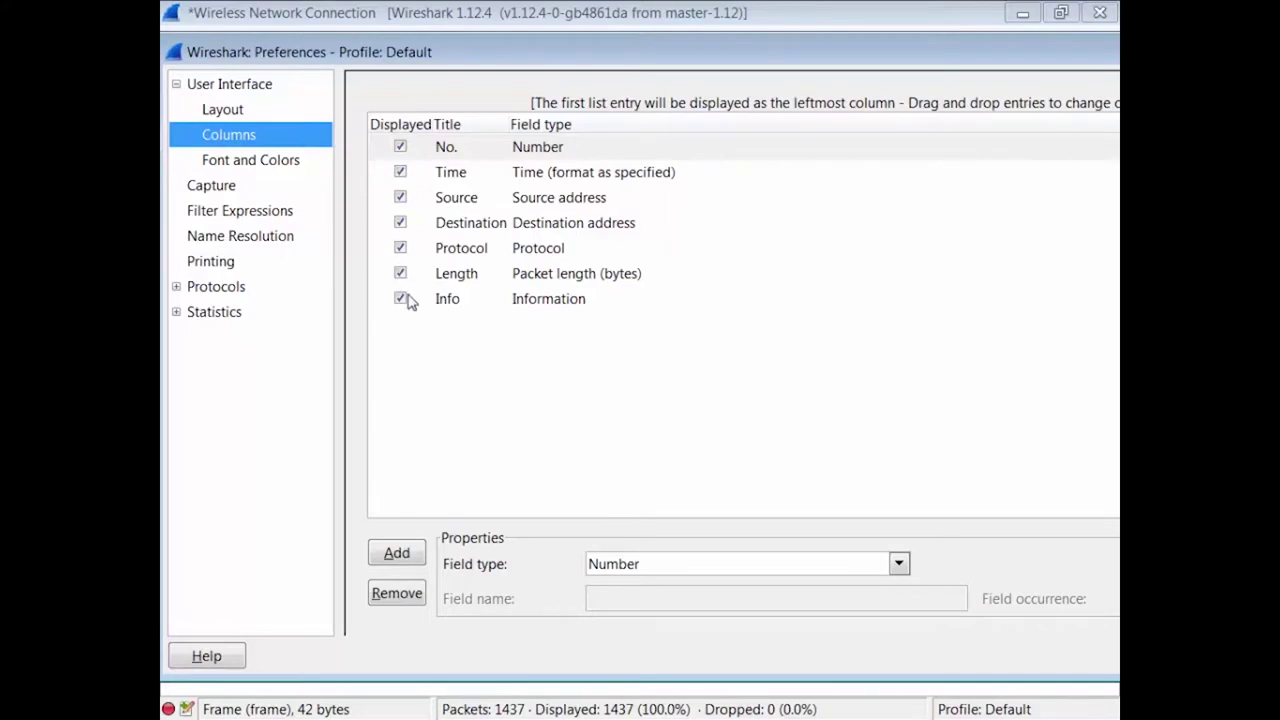
click(899, 564)
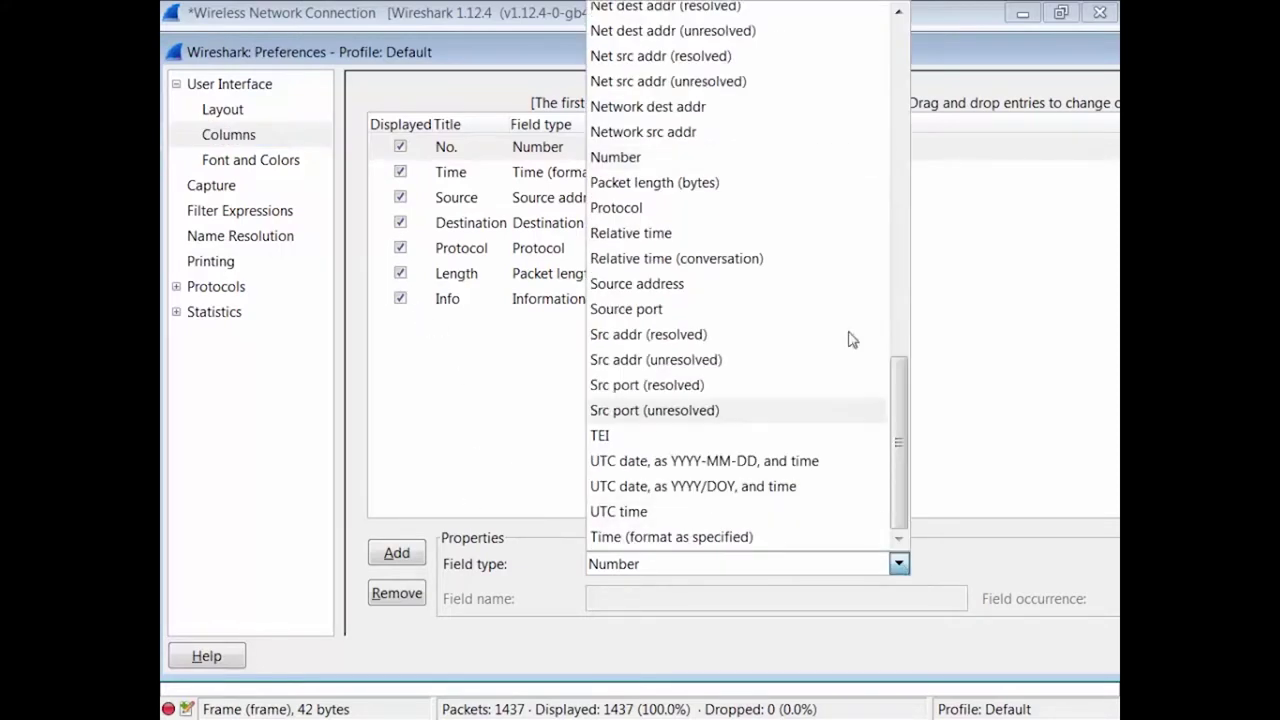
drag(898, 443, 890, 70)
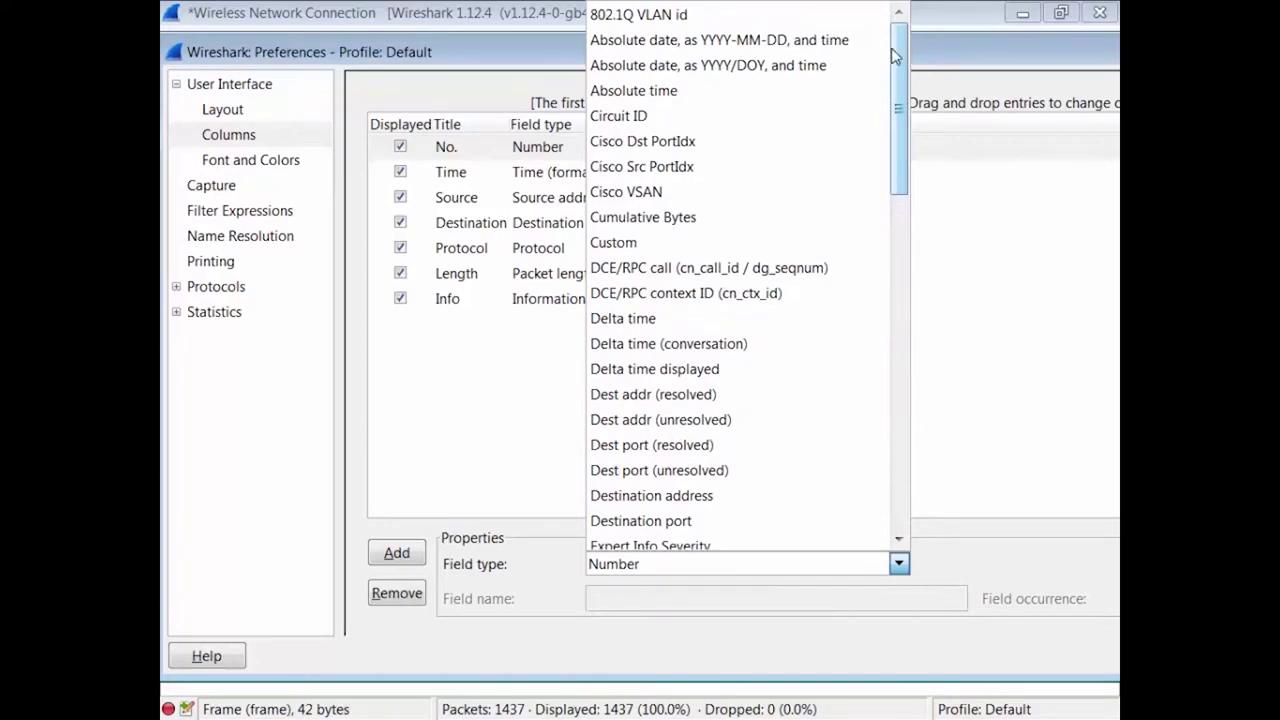
drag(908, 142, 886, 496)
click(480, 460)
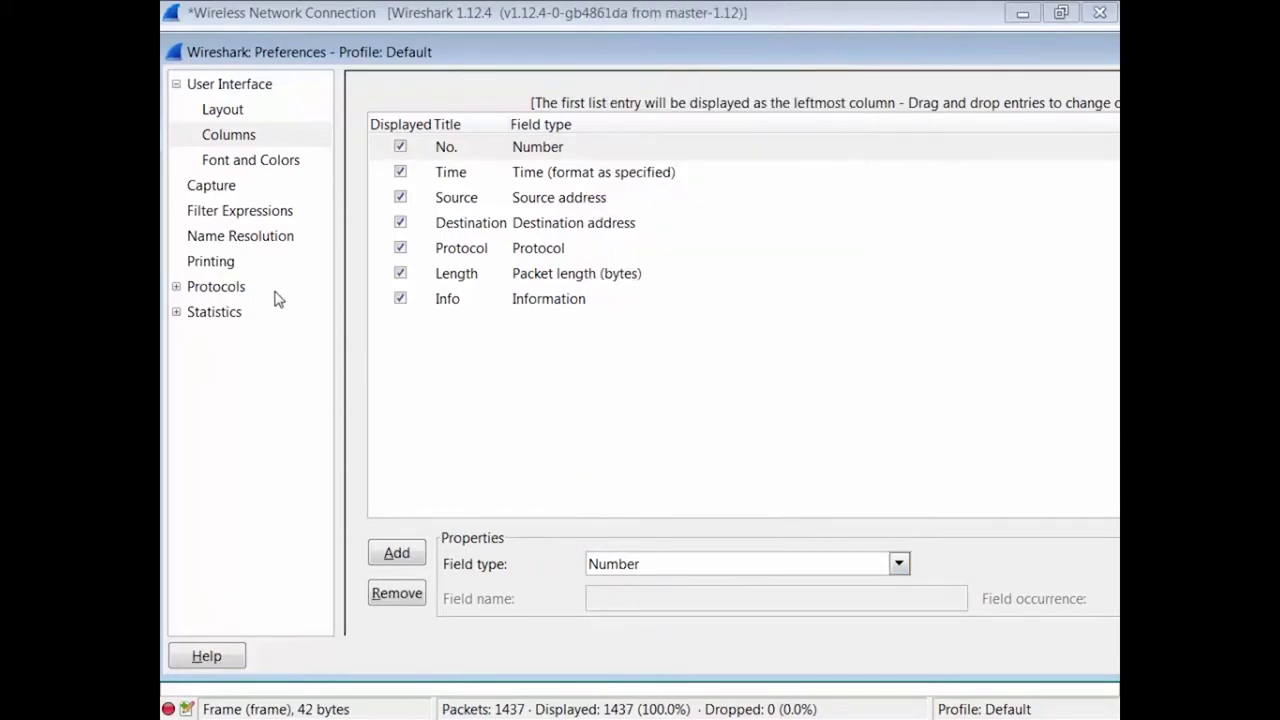
- Examine the Font and Colors preferences, viewing the color settings for ignored packet foreground and 'Follow Stream' client background
click(233, 170)
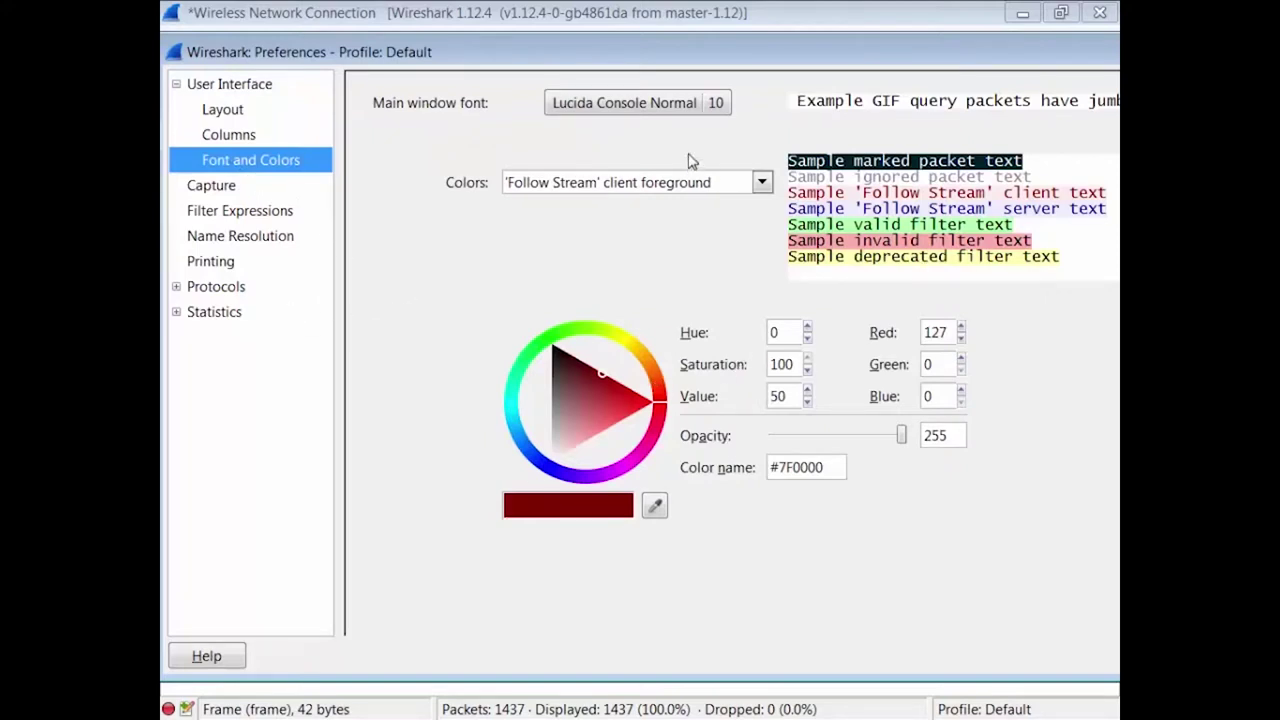
click(762, 182)
click(737, 208)
click(764, 184)
click(740, 260)
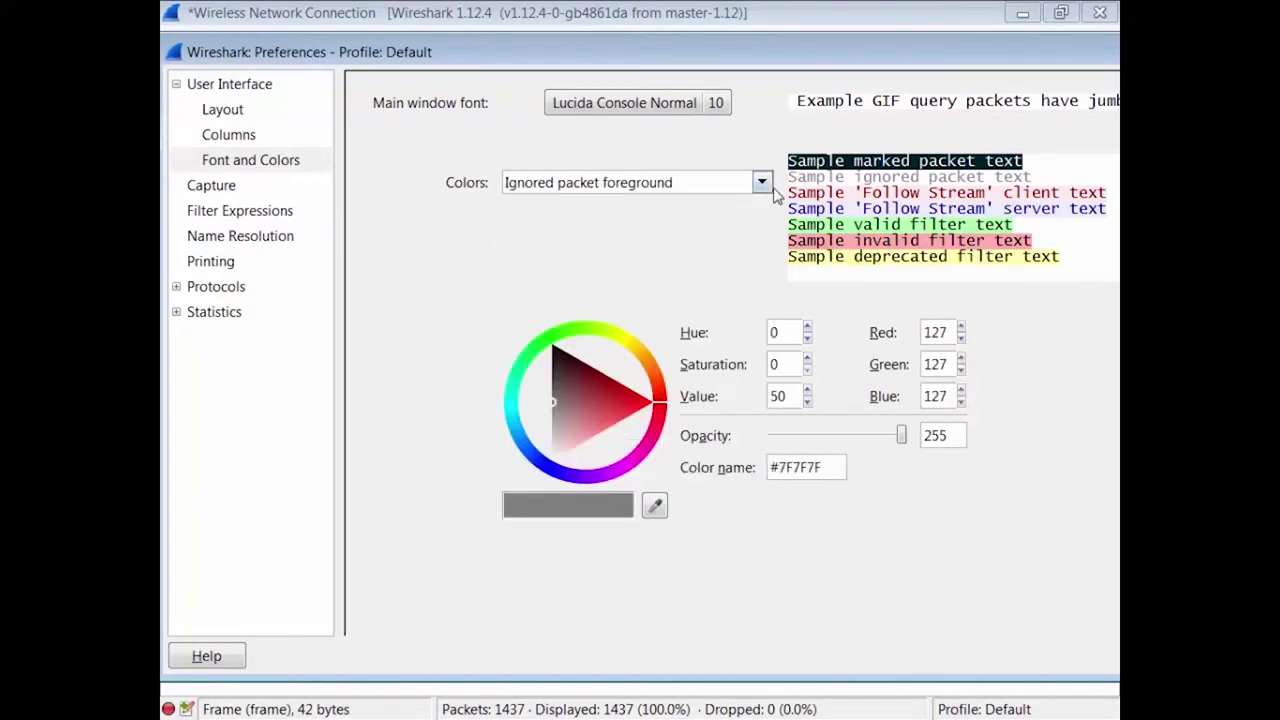
click(764, 184)
click(728, 334)
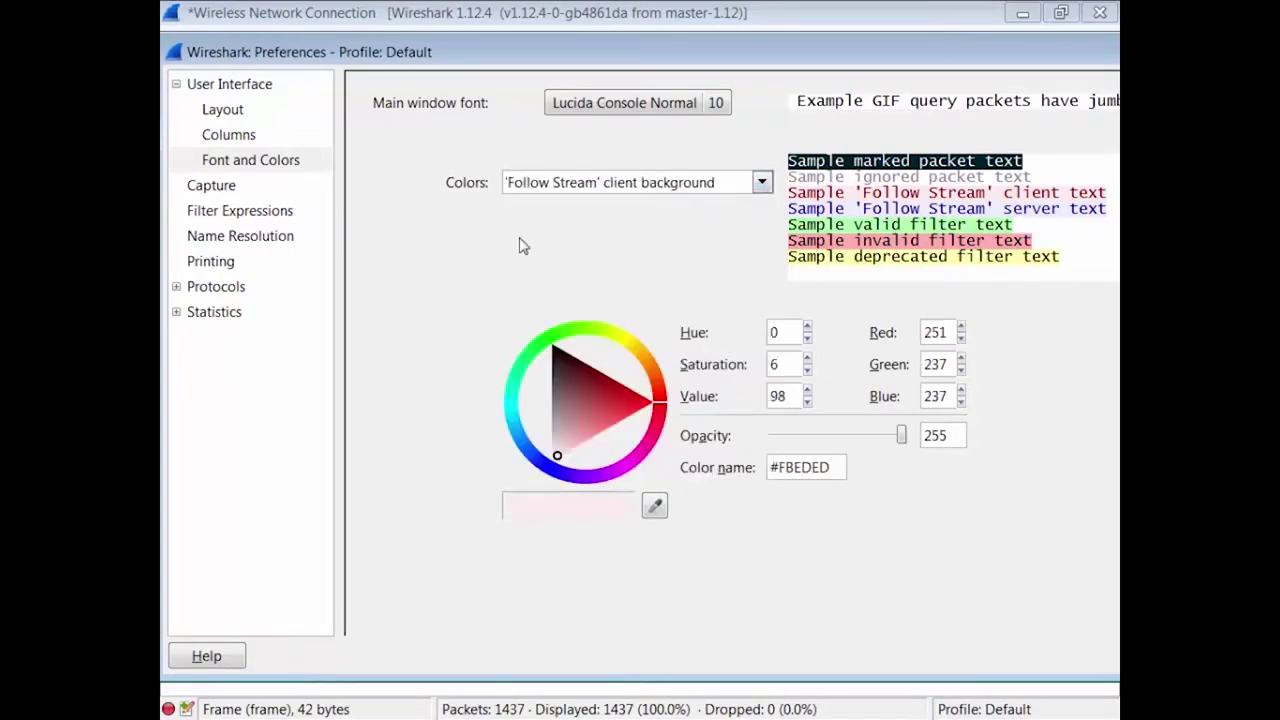
- Review the Capture, Filter Expressions, Name Resolution and Printing preferences in turn
click(222, 190)
click(246, 211)
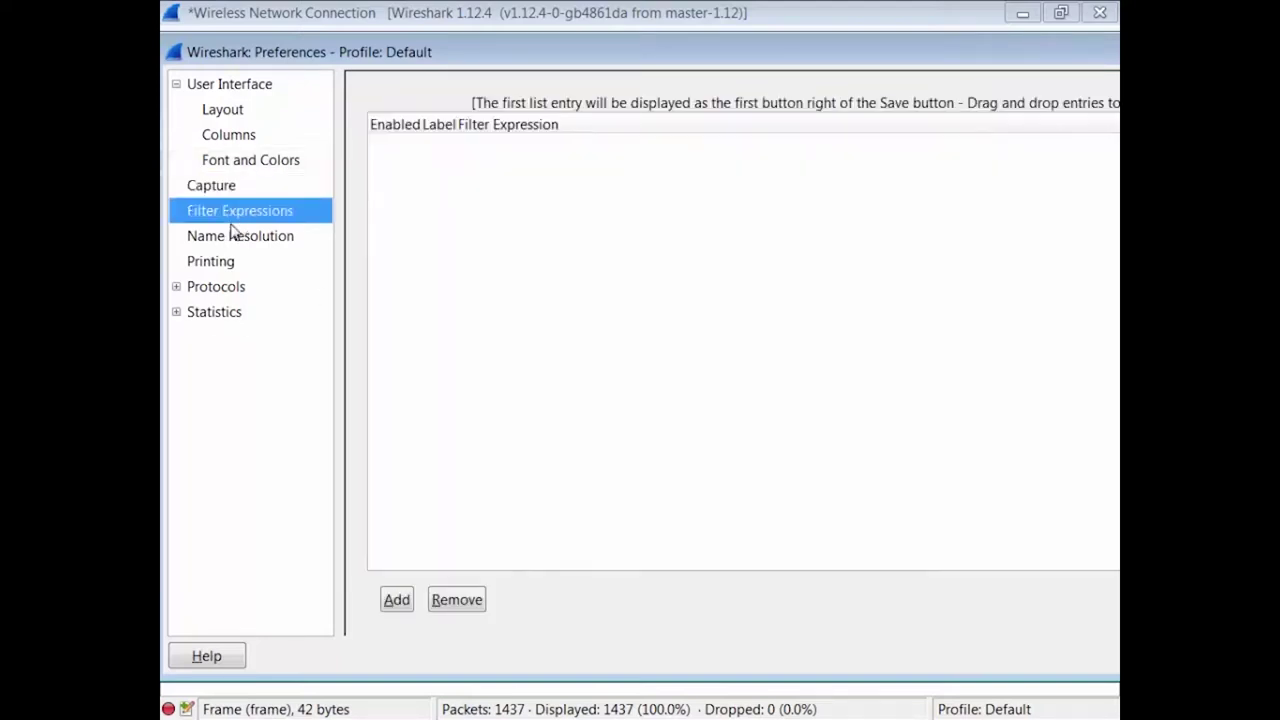
click(240, 246)
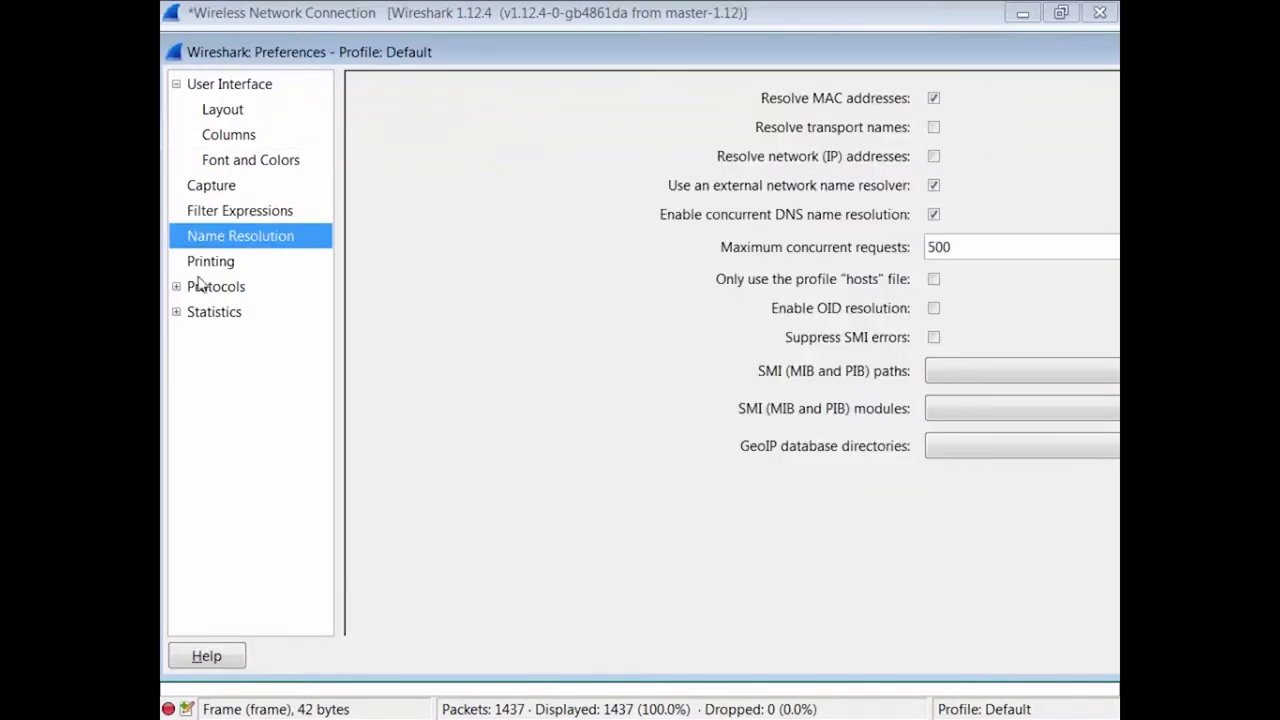
mouse_move(646, 58)
mouse_down()
mouse_move(548, 72)
mouse_move(469, 49)
mouse_move(422, 67)
mouse_move(606, 77)
mouse_move(689, 66)
mouse_move(656, 68)
mouse_up()
click(242, 269)
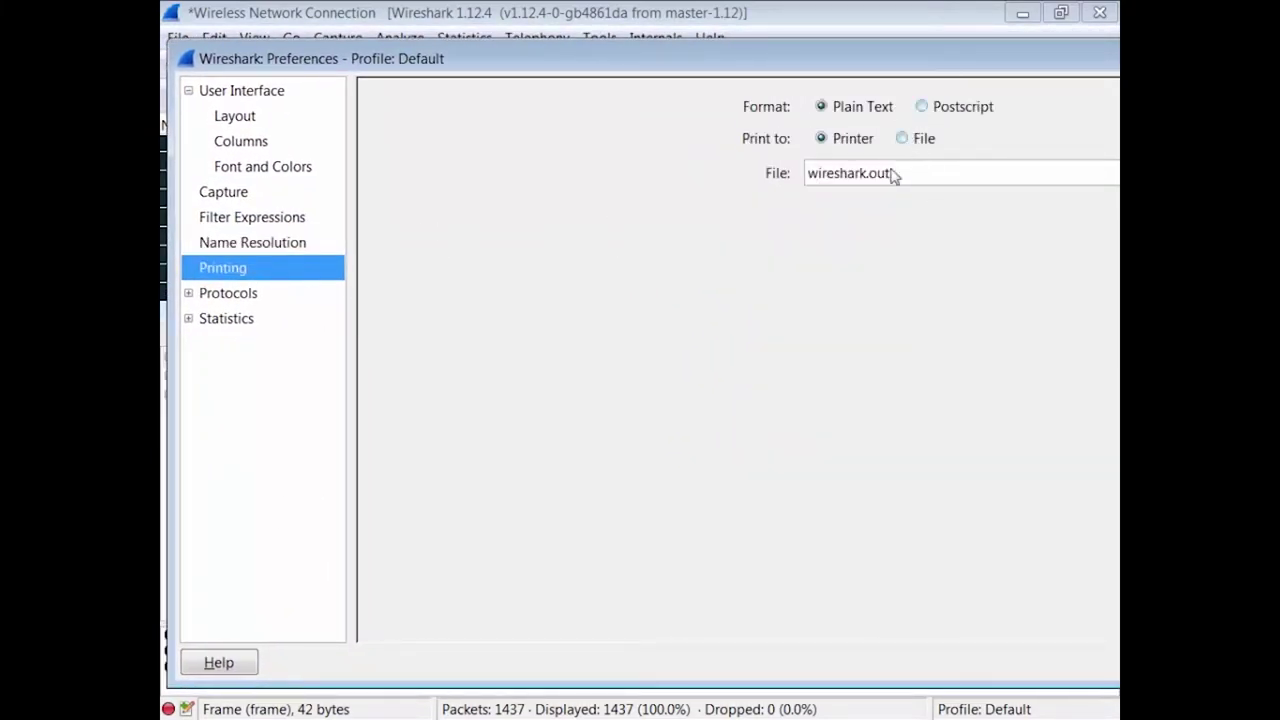
- Expand the Protocols preferences, try the Display hidden protocol items option on and off, and look through the protocol list
click(189, 294)
click(249, 294)
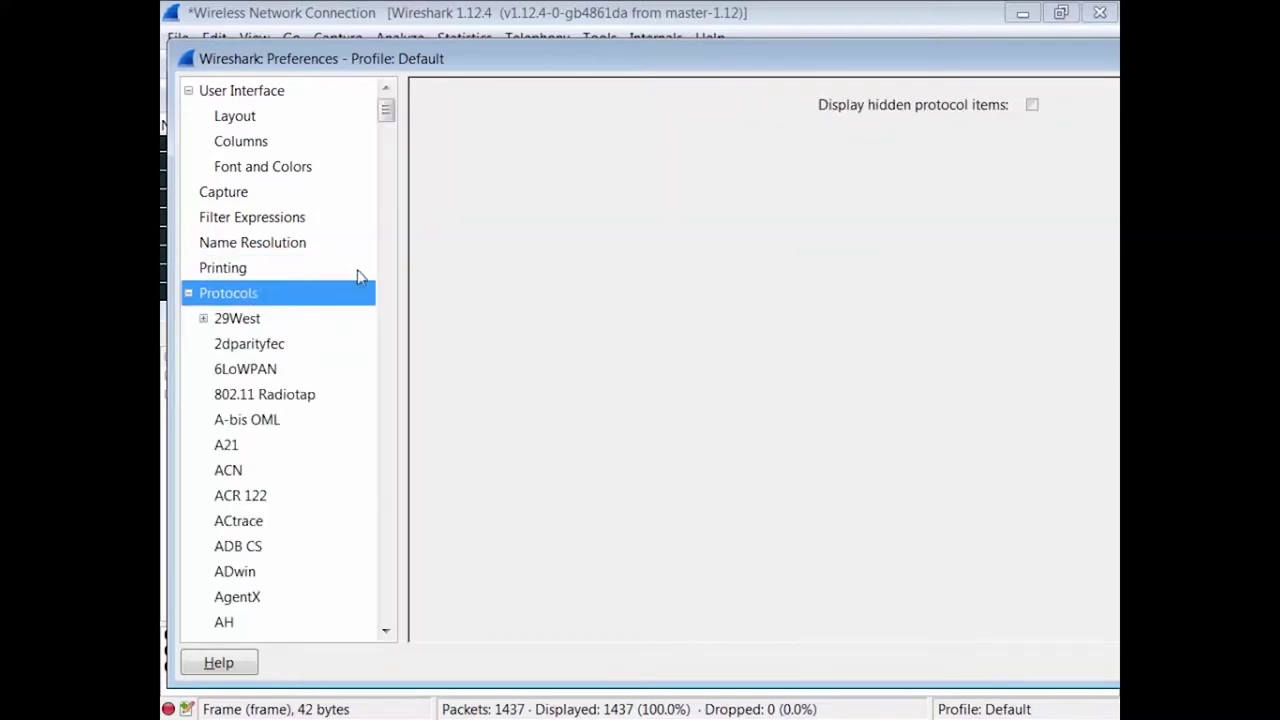
click(1034, 106)
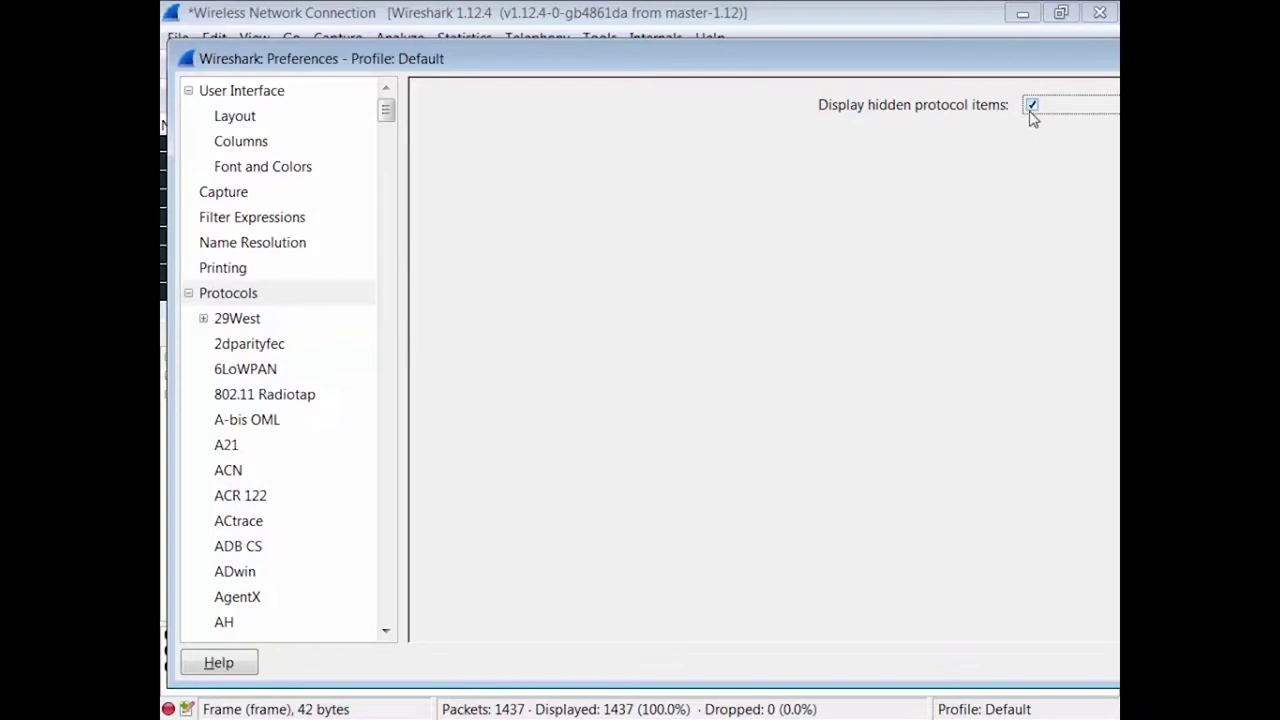
scroll(323, 412, down, 17)
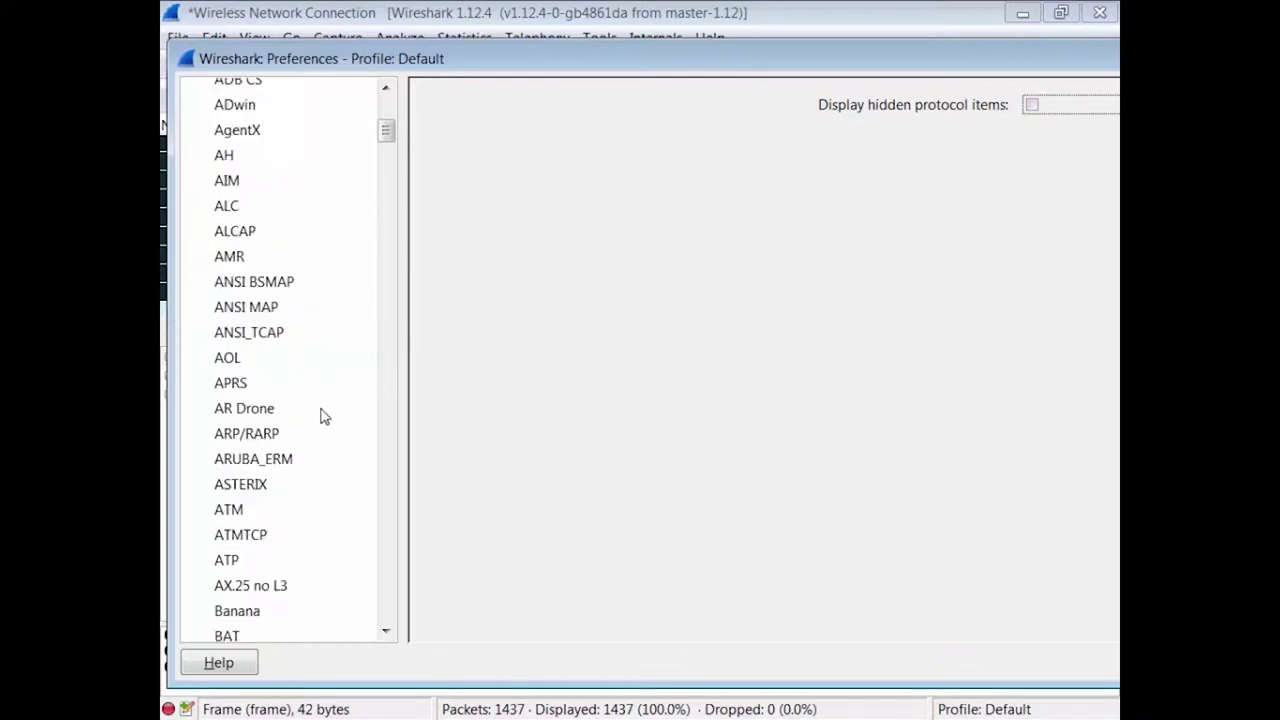
scroll(333, 417, down, 20)
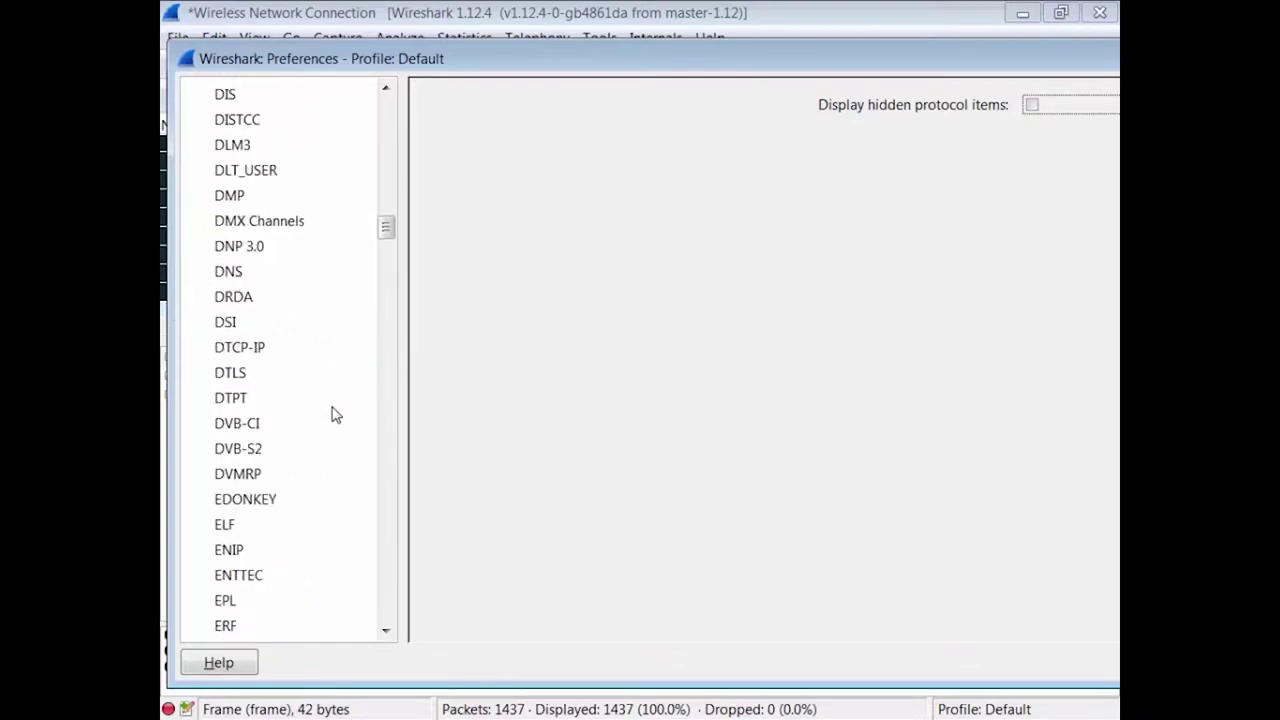
scroll(335, 421, down, 20)
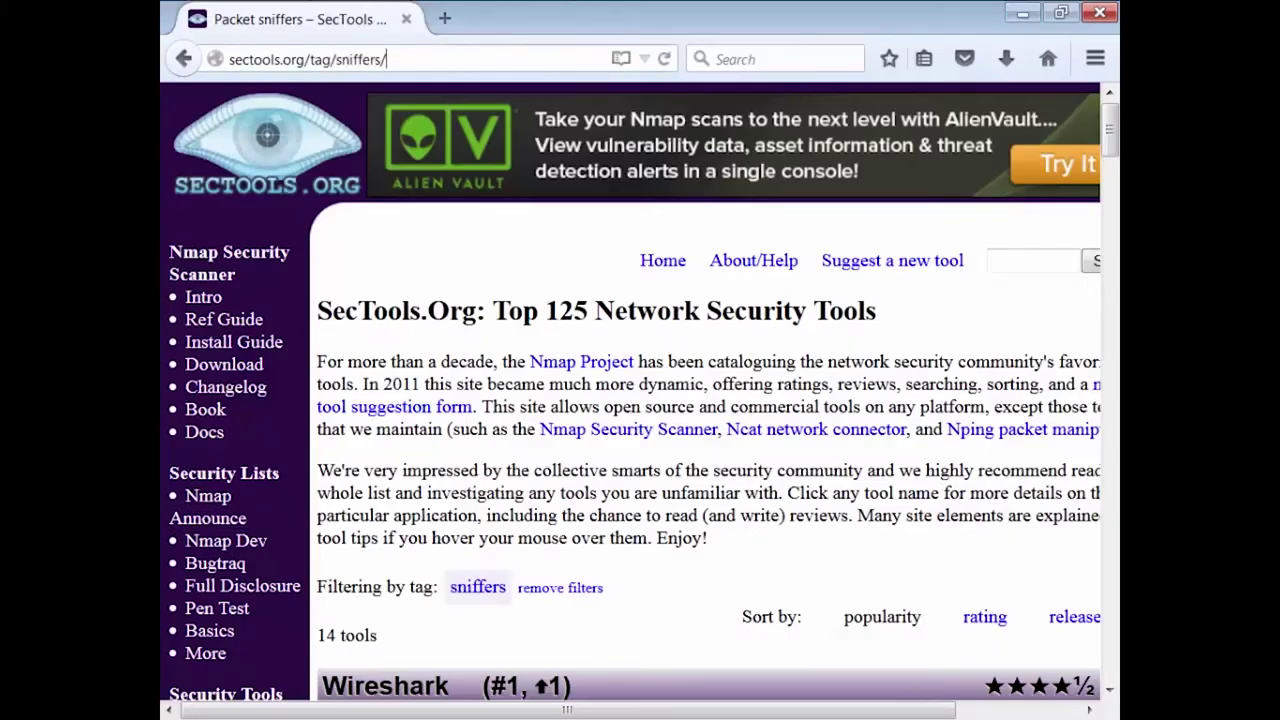
- Switch to the browser and load protocols.com in place of the sectools.org sniffers page
key(ctrl+a)
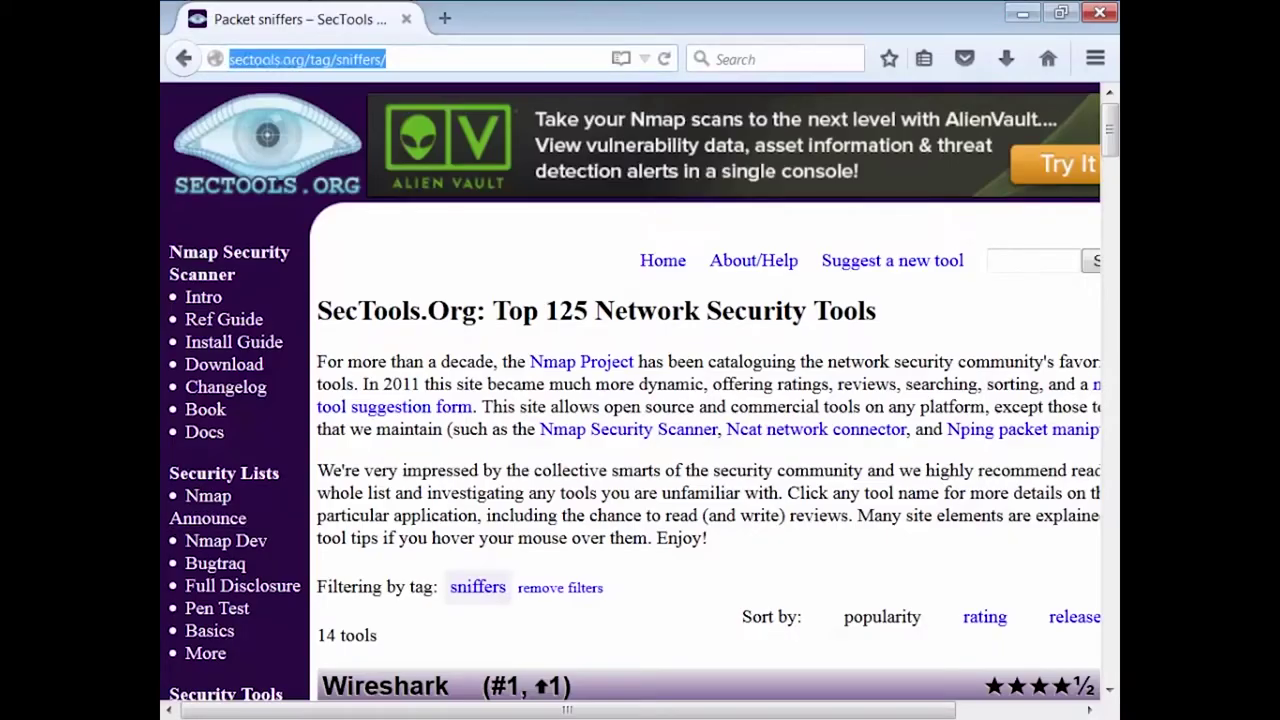
text(protocols.com)
key(Return)
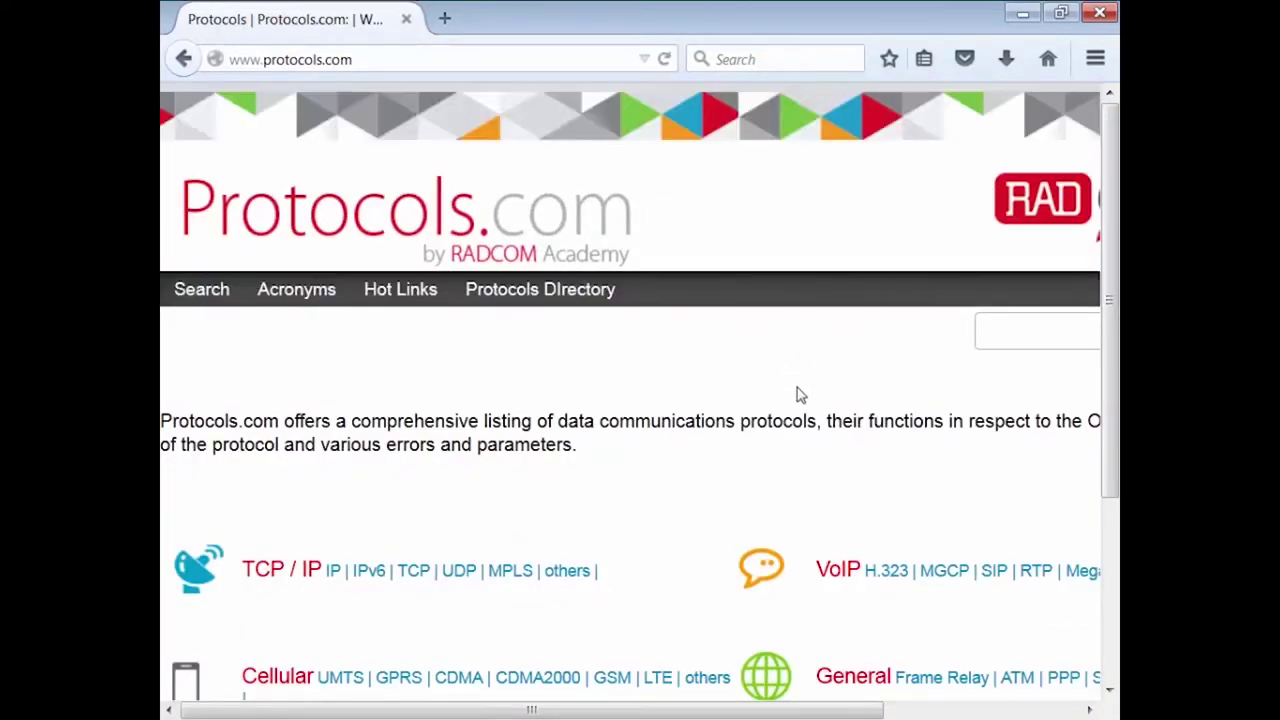
- Look over the protocol categories on the protocols.com home page and open the TCP / IP section
scroll(740, 418, down, 4)
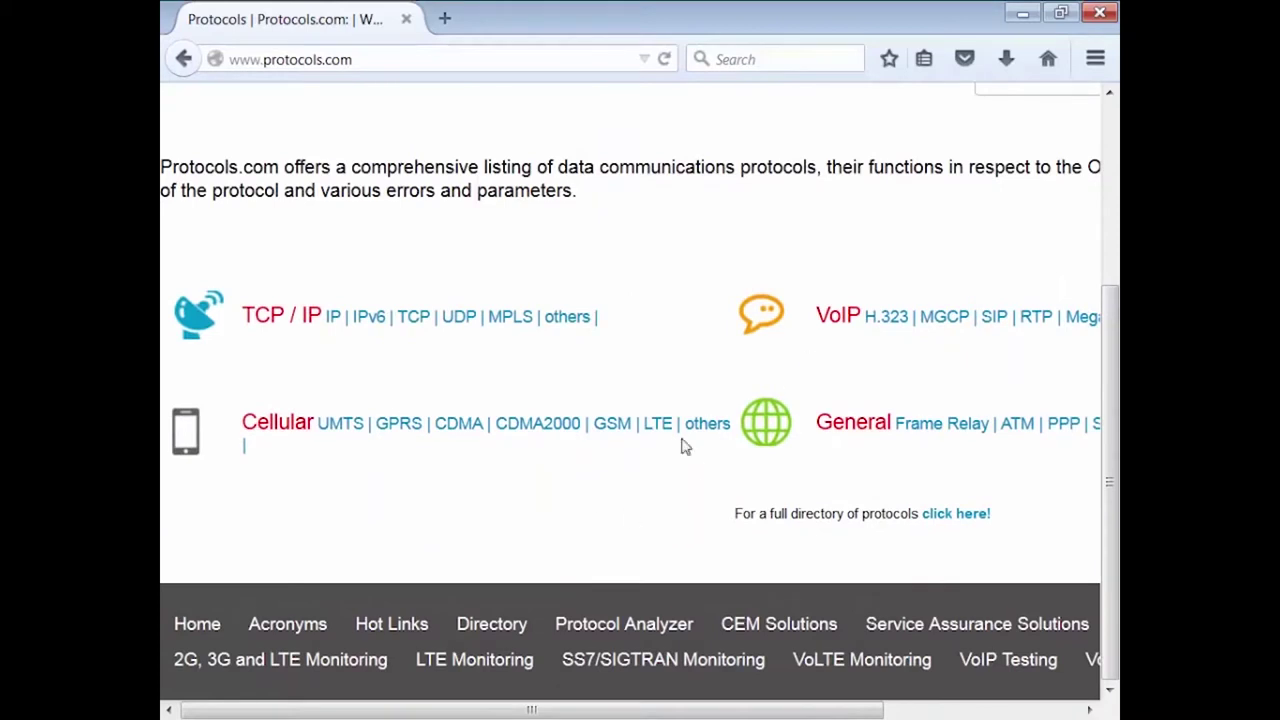
scroll(705, 404, up, 3)
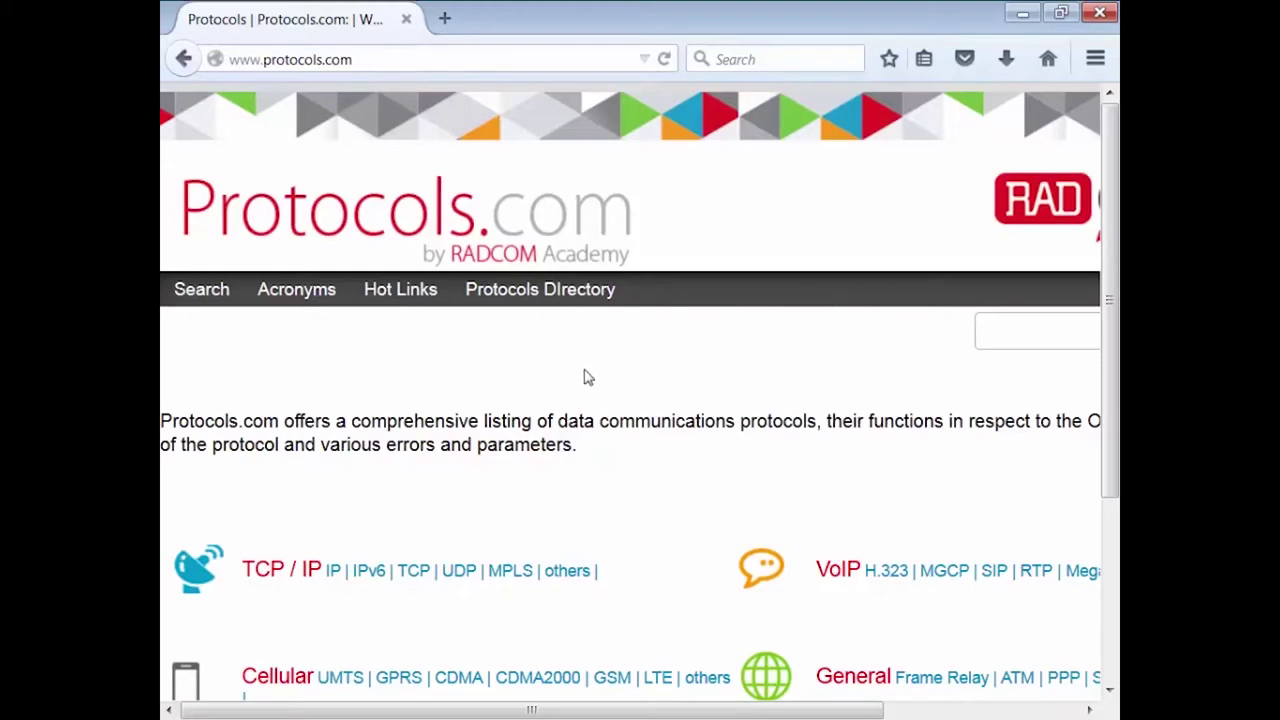
scroll(588, 377, down, 4)
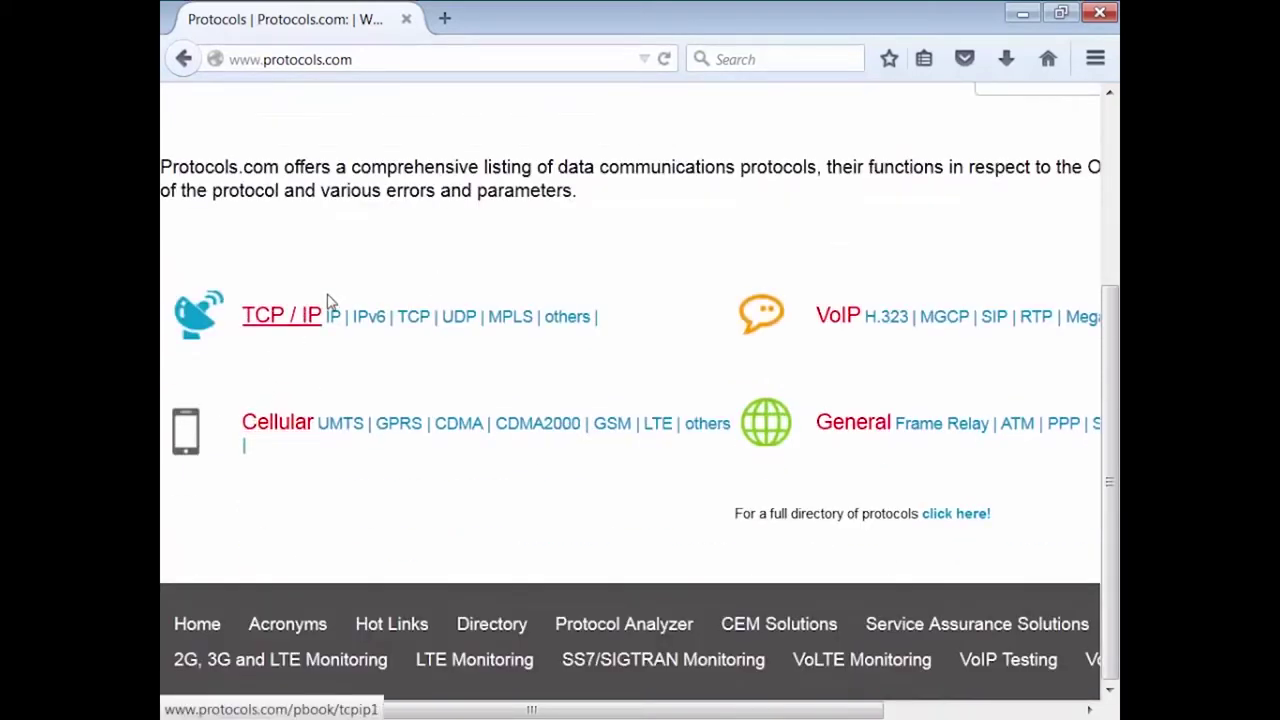
click(306, 322)
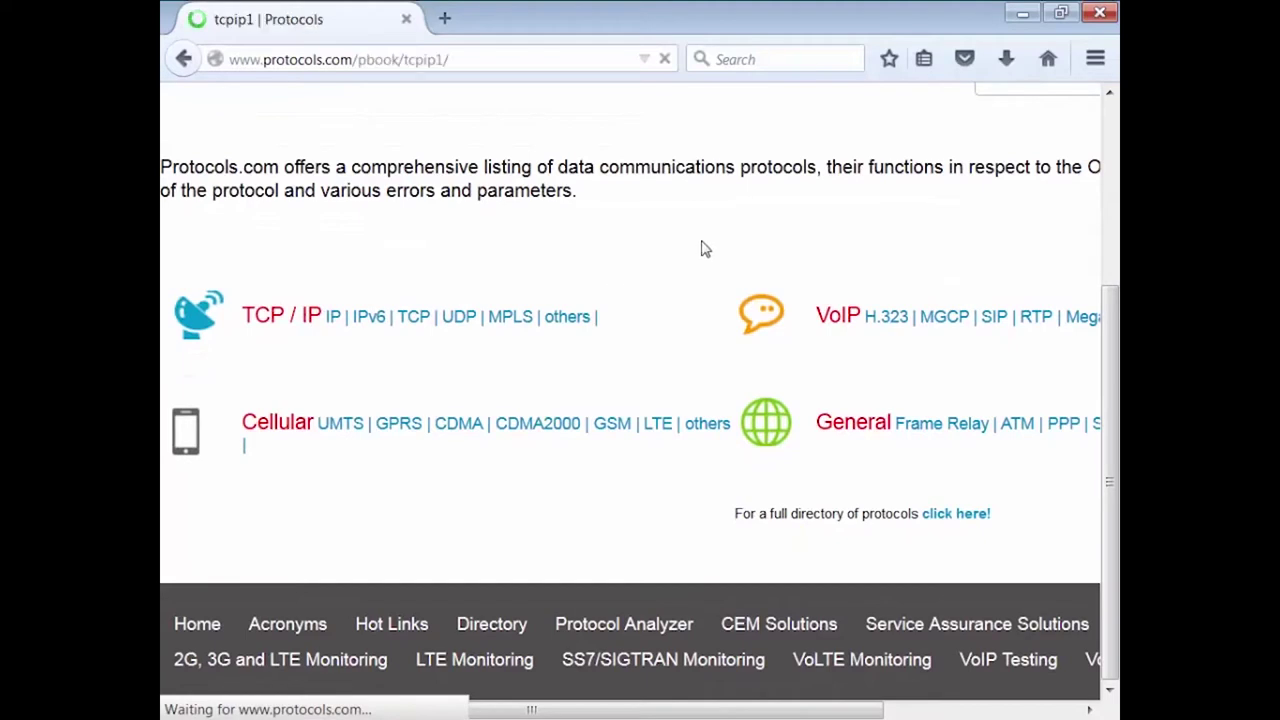
- Look through the layer lists on the TCP / IP Reference Page and try the Network Layer's DHCP, ICMP and ICMPv6 entries
scroll(683, 409, down, 4)
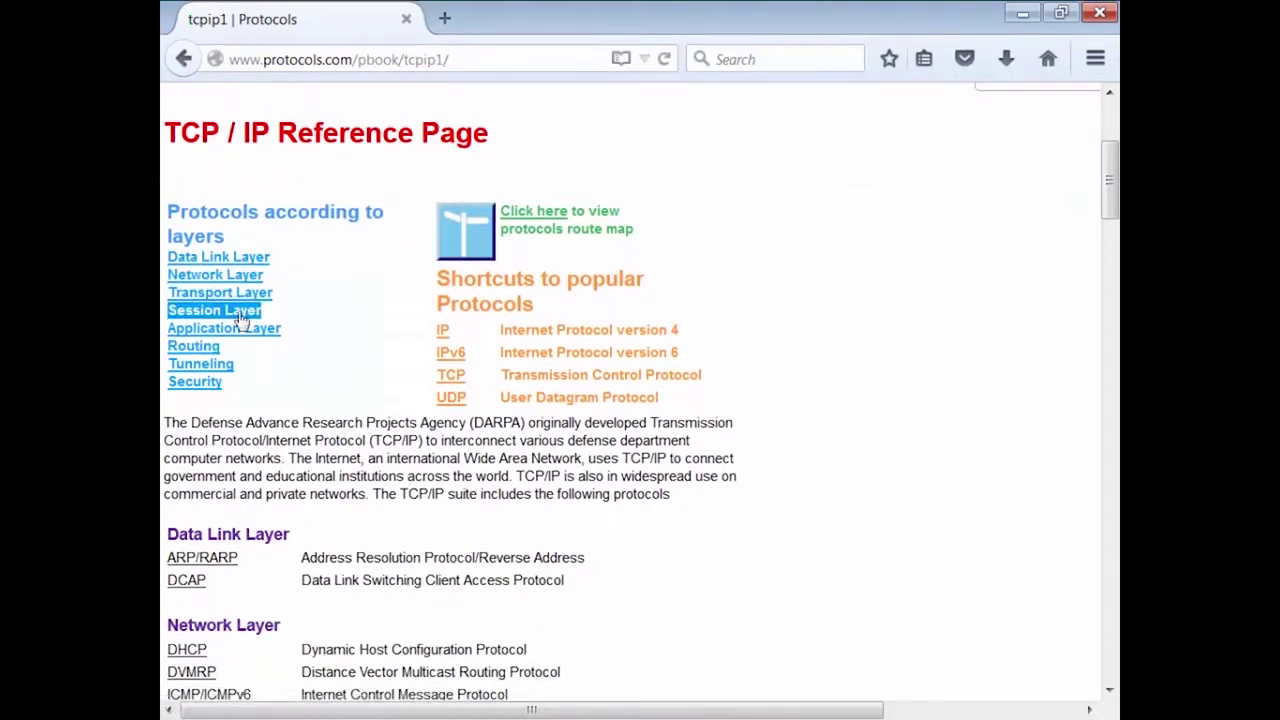
scroll(720, 476, down, 6)
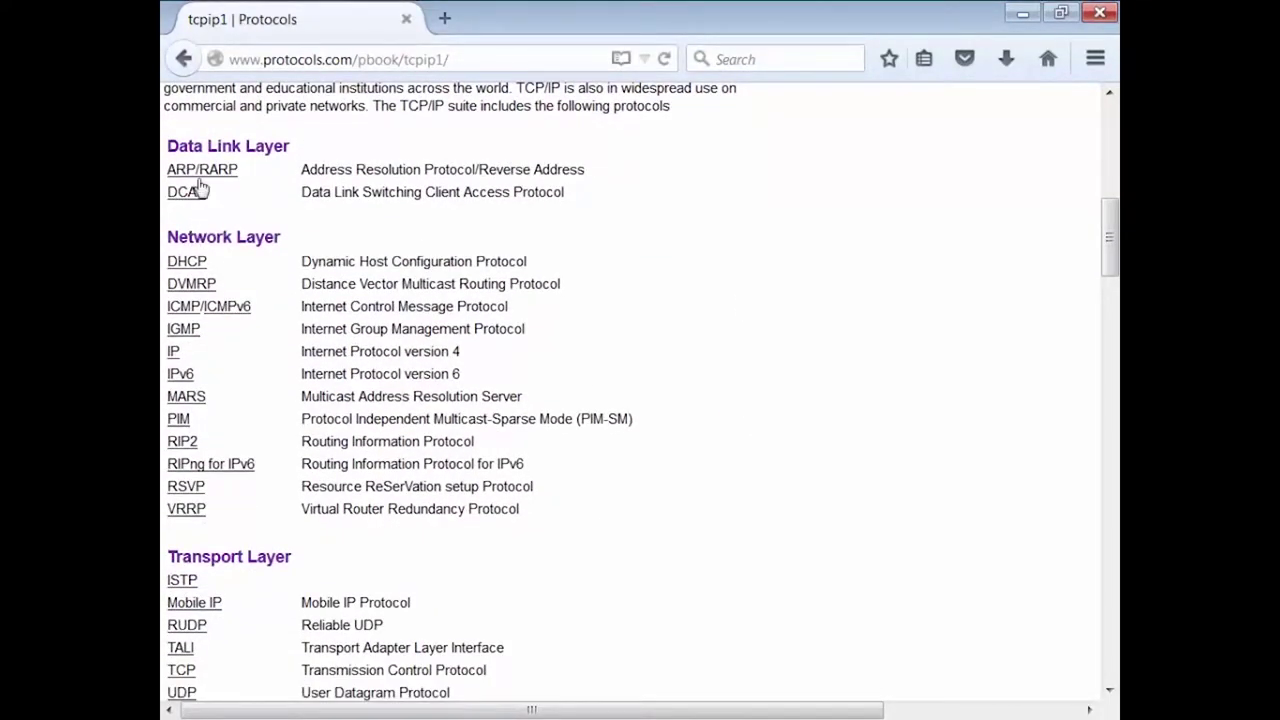
click(188, 264)
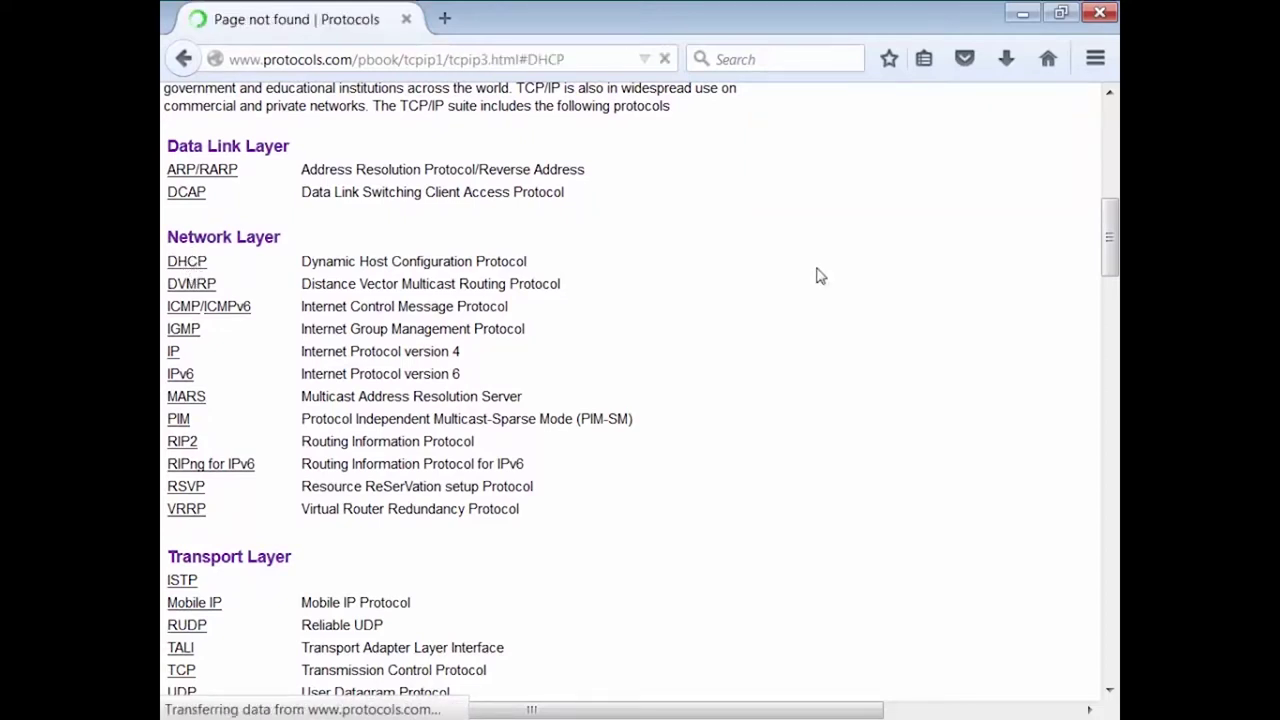
click(184, 59)
click(190, 308)
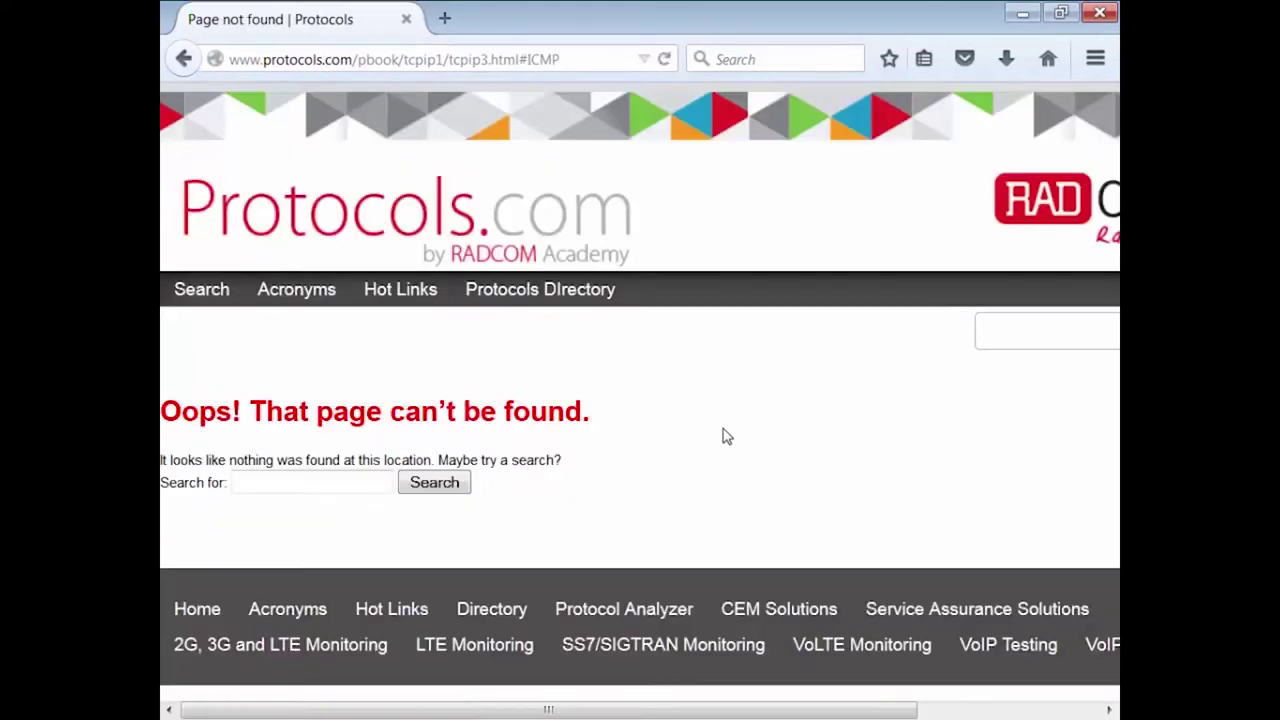
click(184, 60)
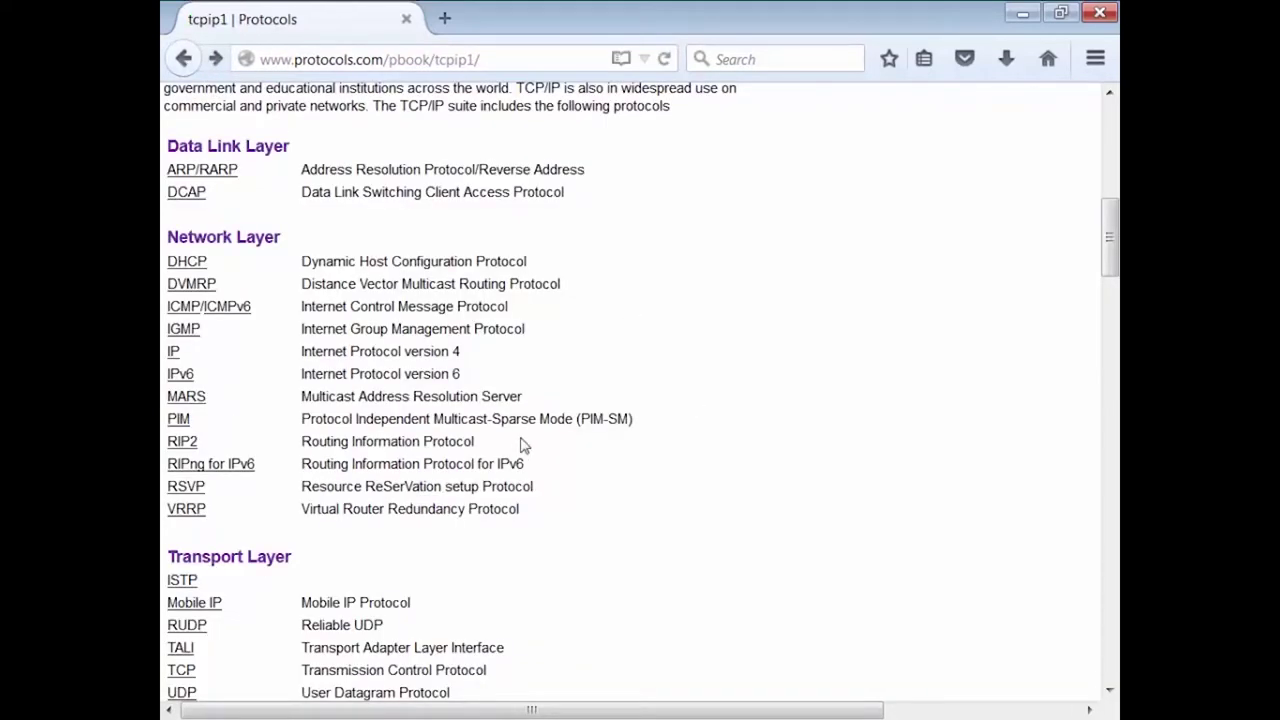
scroll(540, 455, up, 3)
click(215, 437)
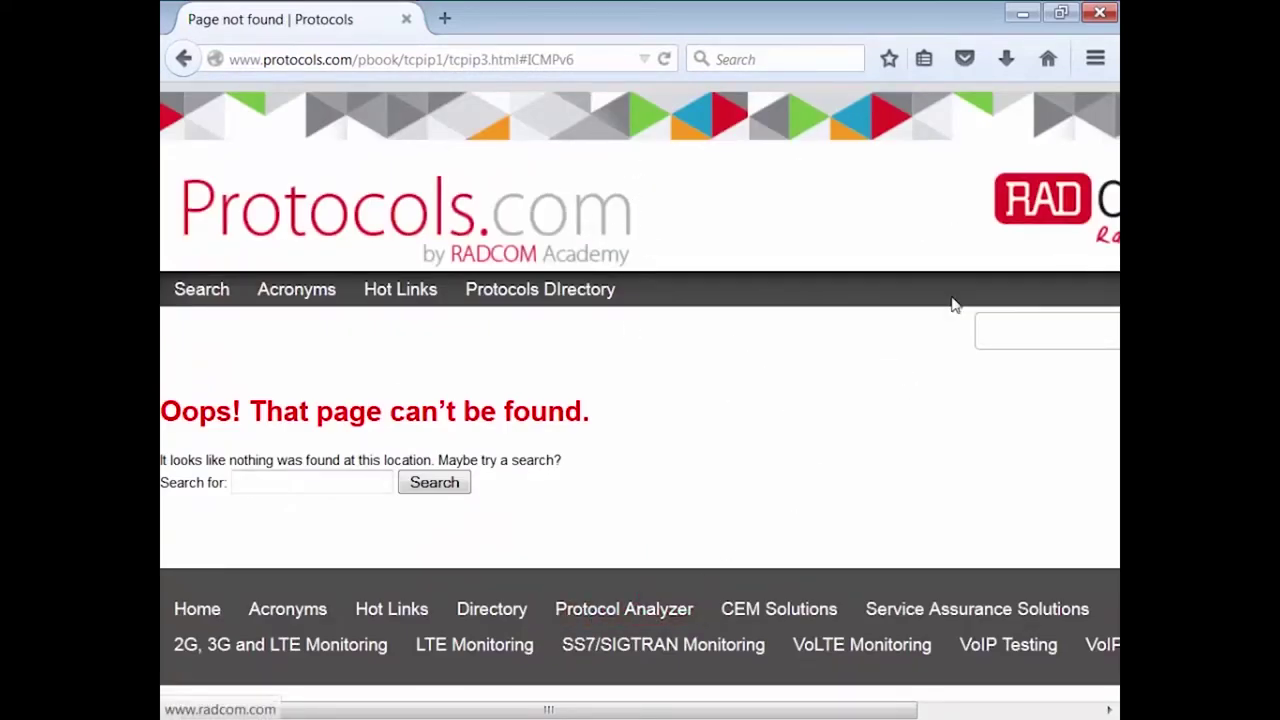
- Open the Protocols Directory and look through its protocol and family listings as far as the entries starting with R
click(540, 288)
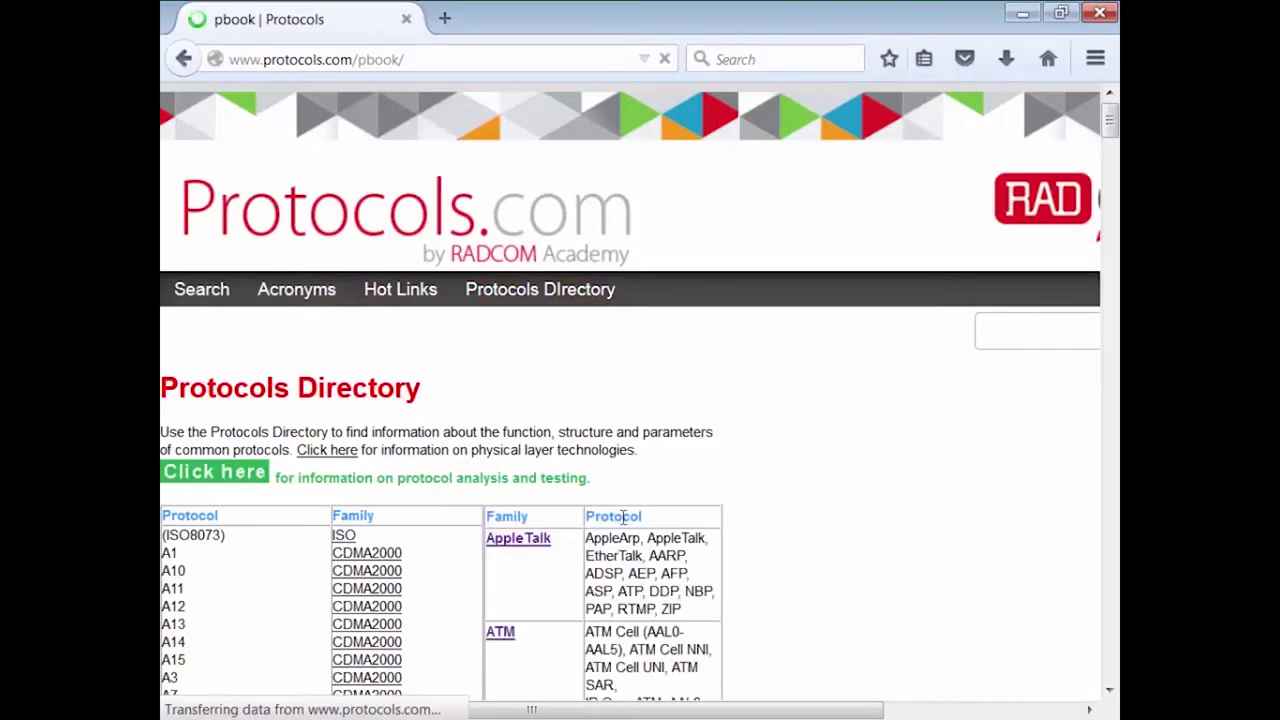
scroll(622, 514, down, 5)
scroll(622, 514, down, 2)
scroll(808, 357, down, 15)
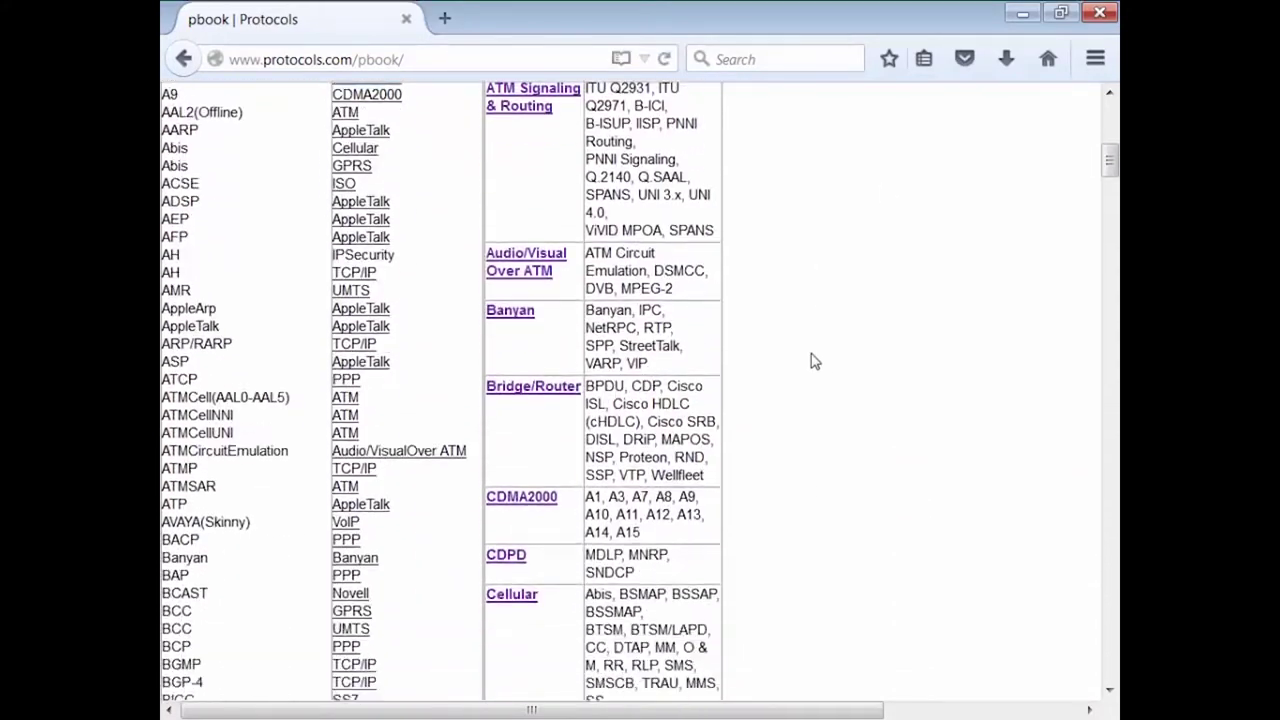
scroll(812, 372, down, 15)
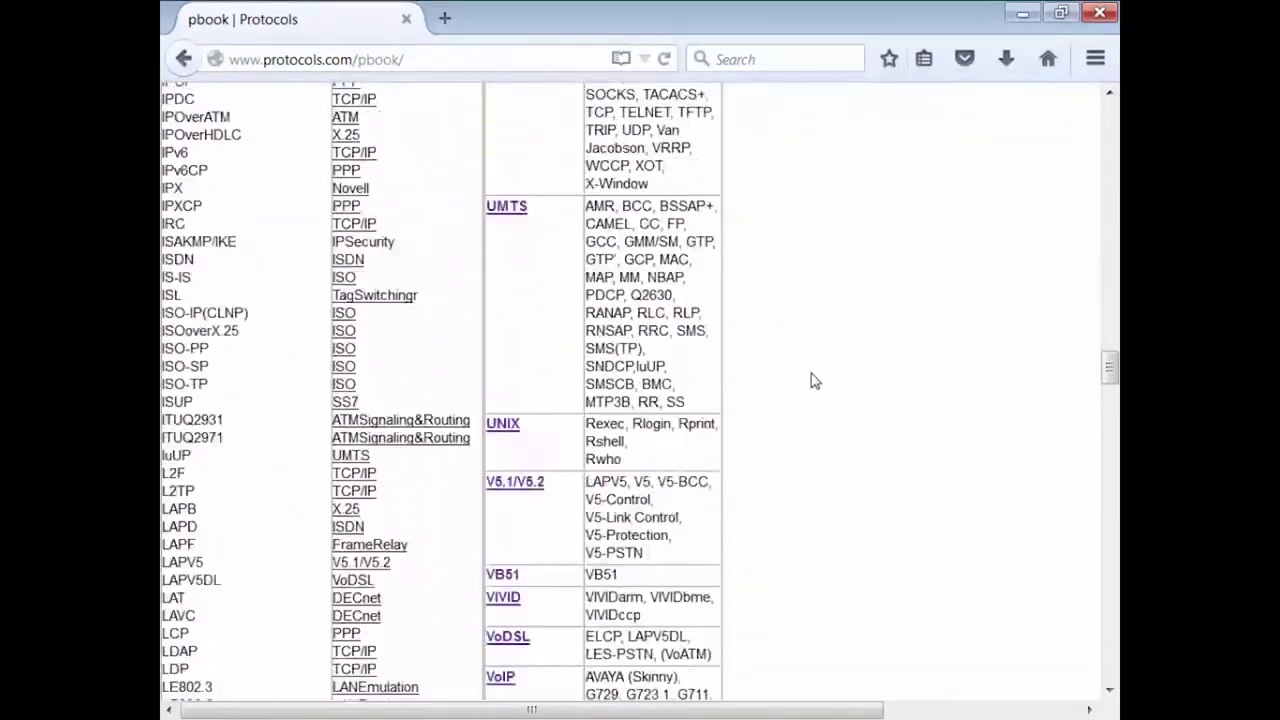
scroll(812, 386, down, 12)
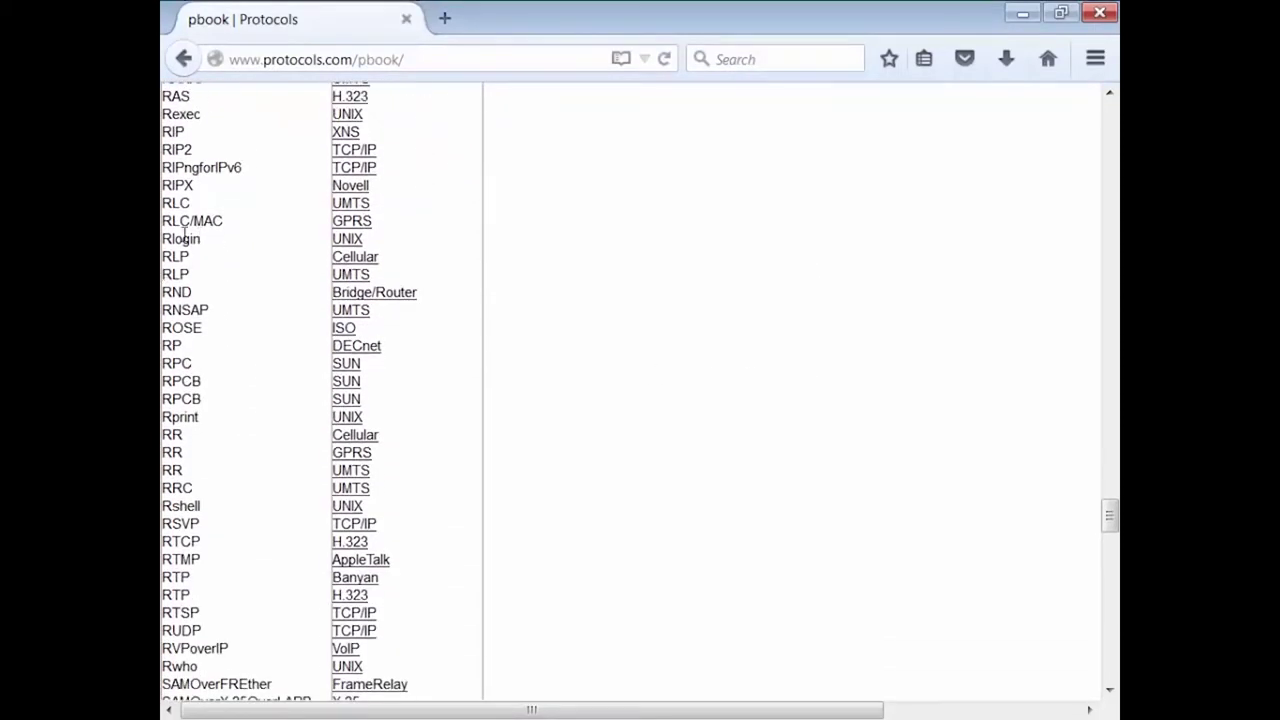
- Open the UNIX family page for Rlogin from the directory and read through its description
click(350, 241)
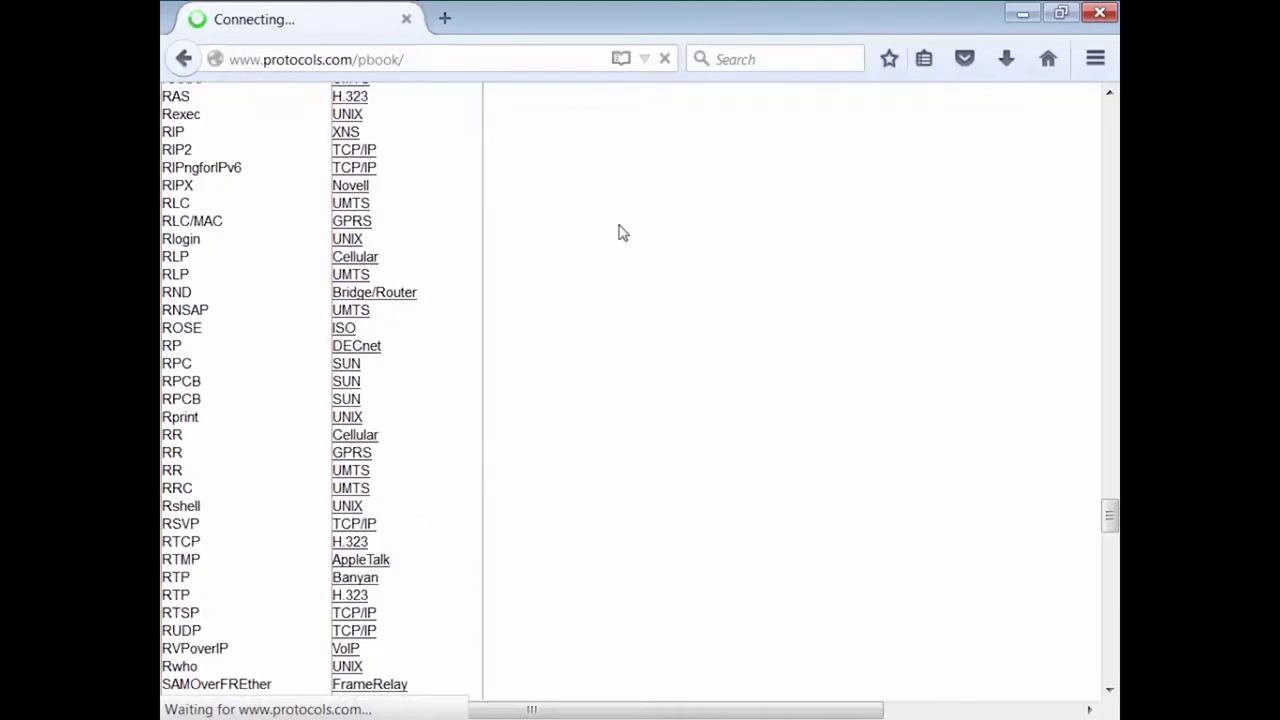
scroll(612, 394, down, 4)
scroll(658, 412, down, 2)
scroll(600, 430, up, 4)
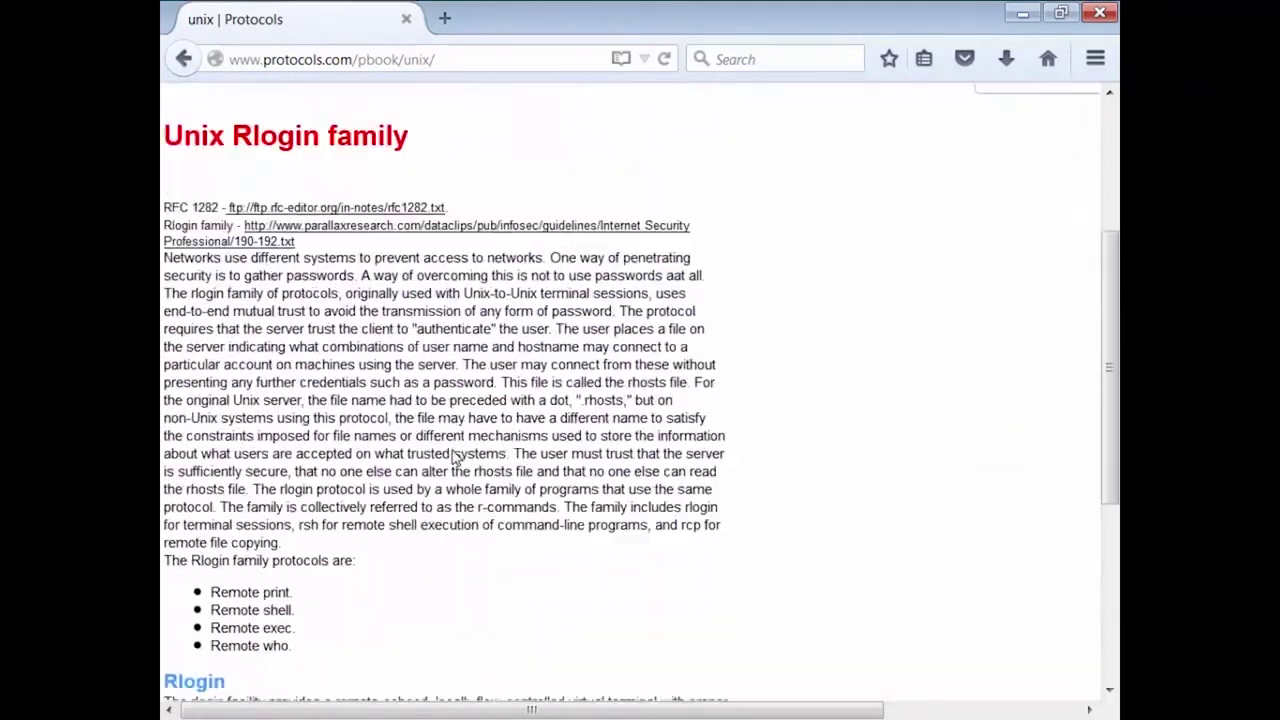
scroll(455, 455, up, 2)
- Open the linked RFC 1282 text on BSD Rlogin and read through it to the end
click(334, 366)
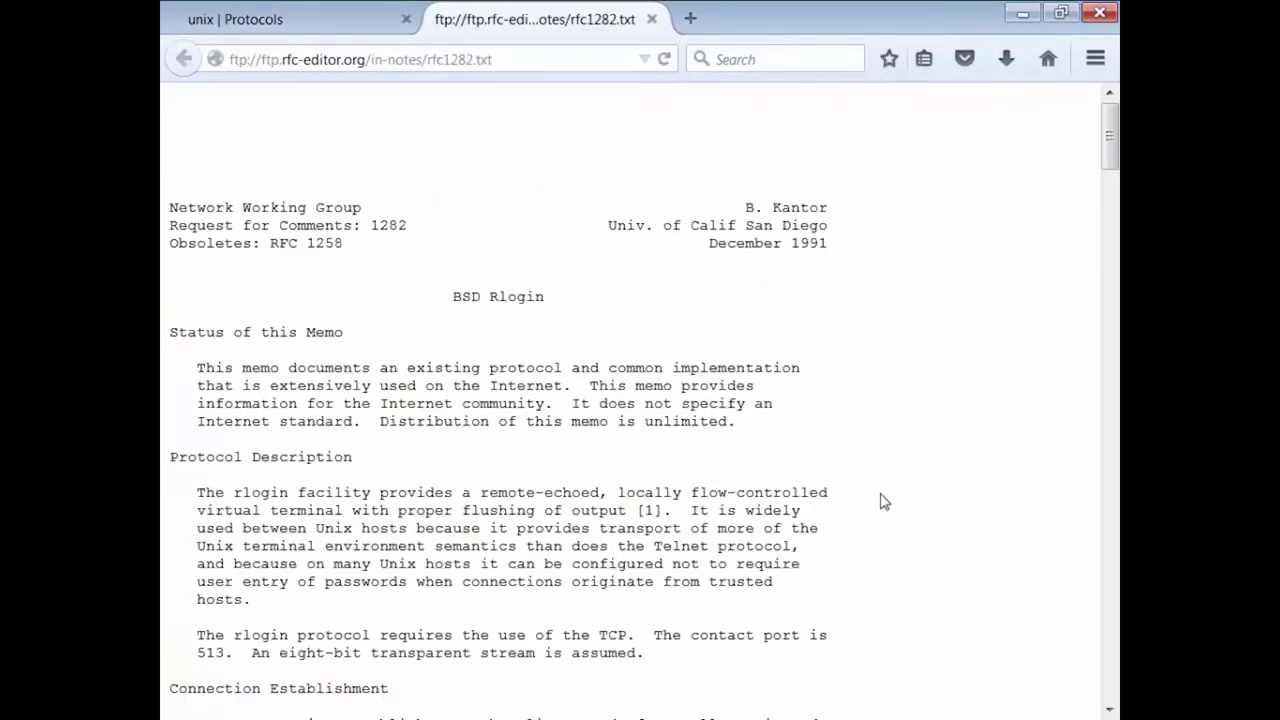
scroll(908, 402, down, 10)
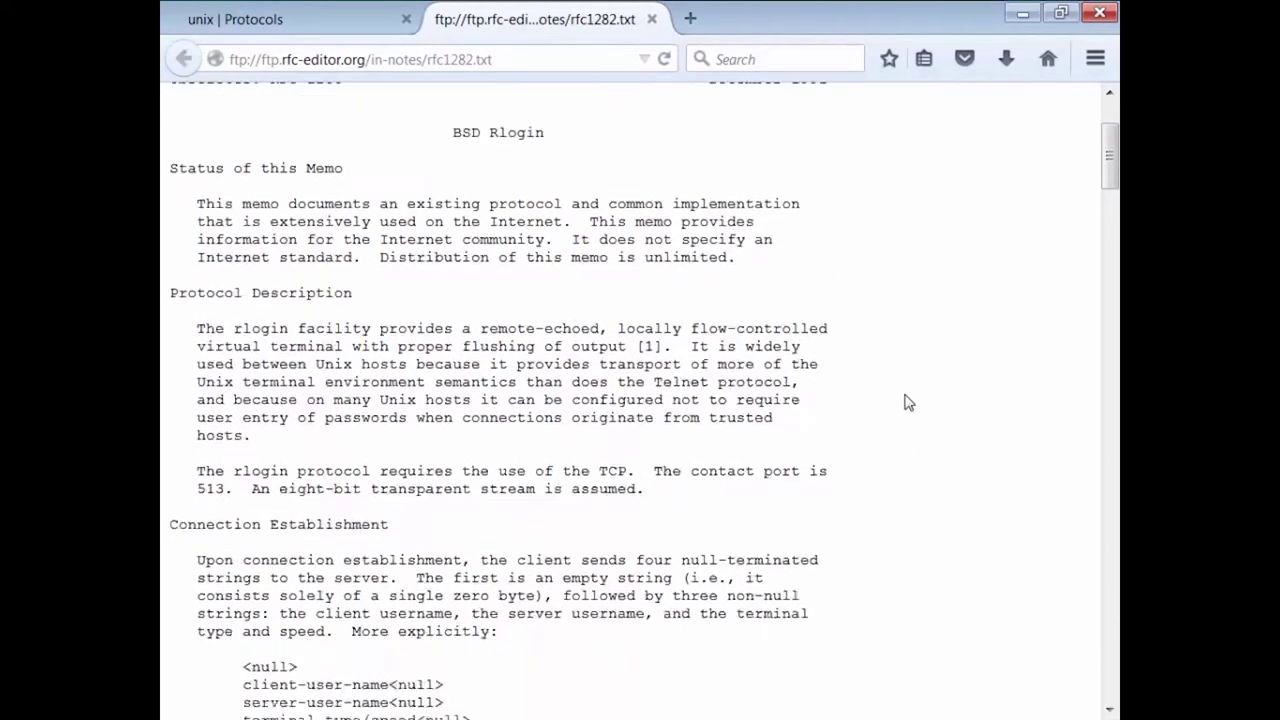
scroll(897, 405, down, 15)
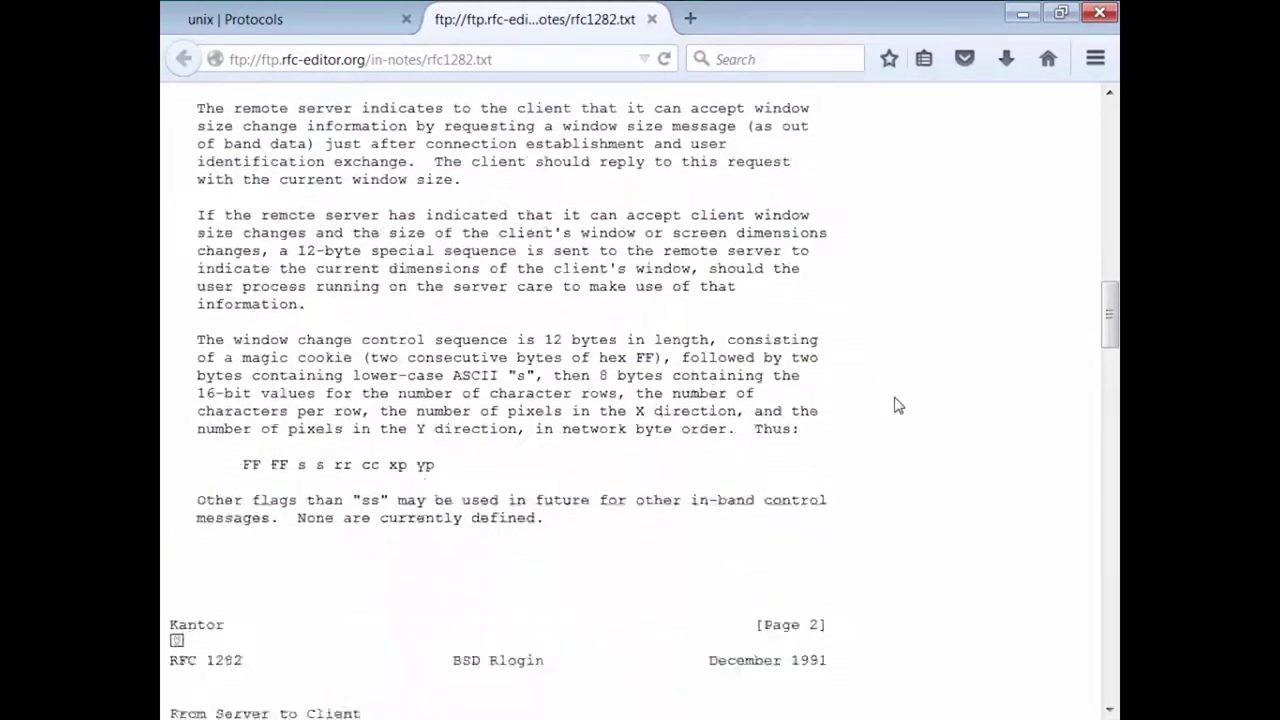
scroll(897, 405, down, 15)
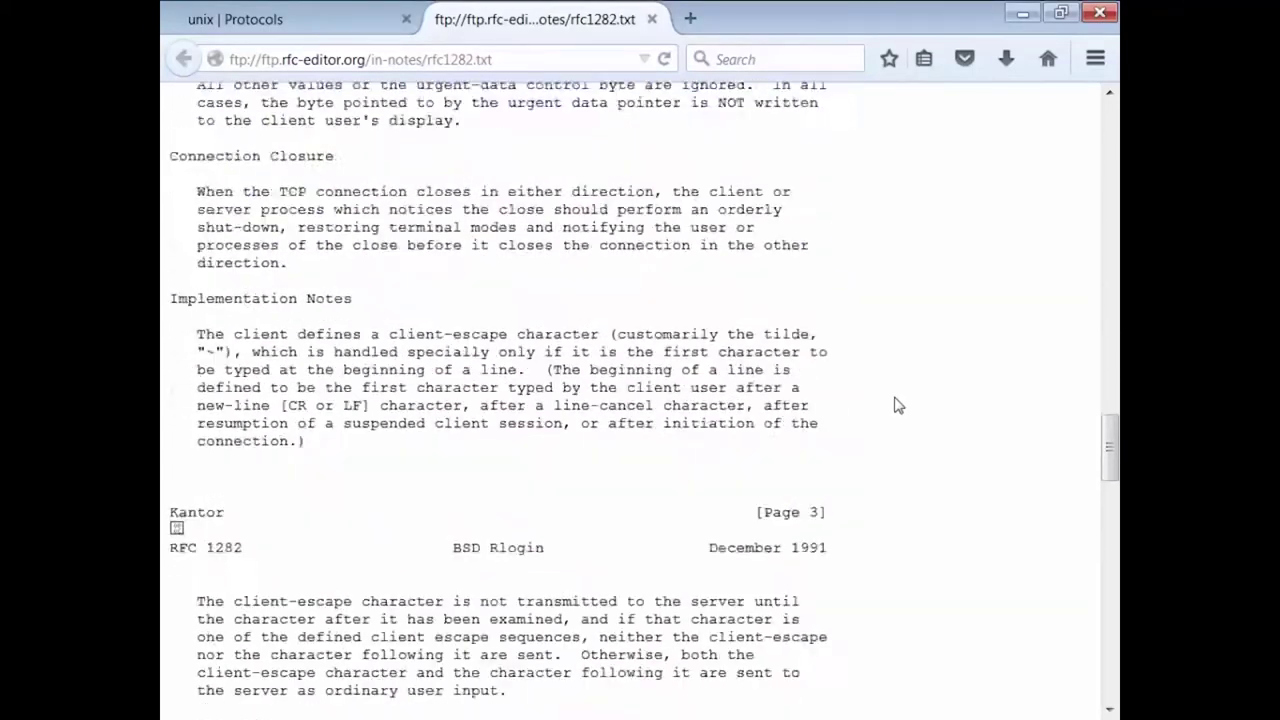
scroll(897, 405, down, 12)
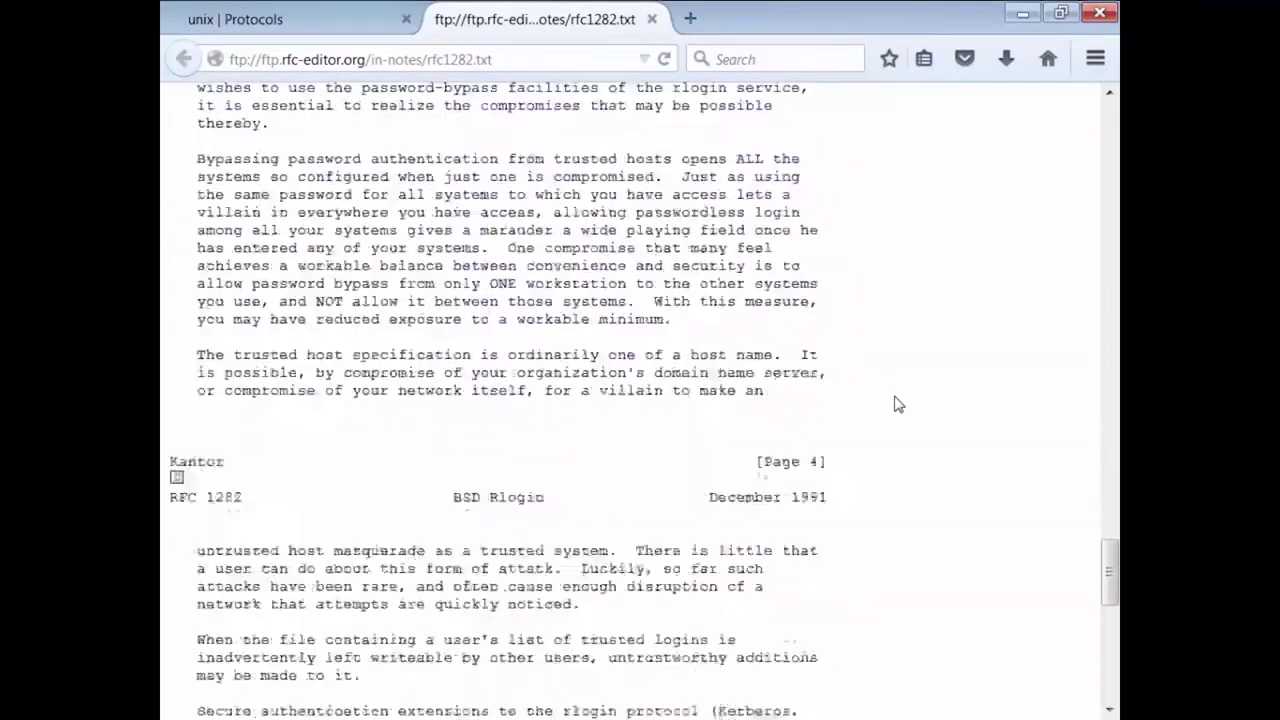
scroll(1040, 360, down, 3)
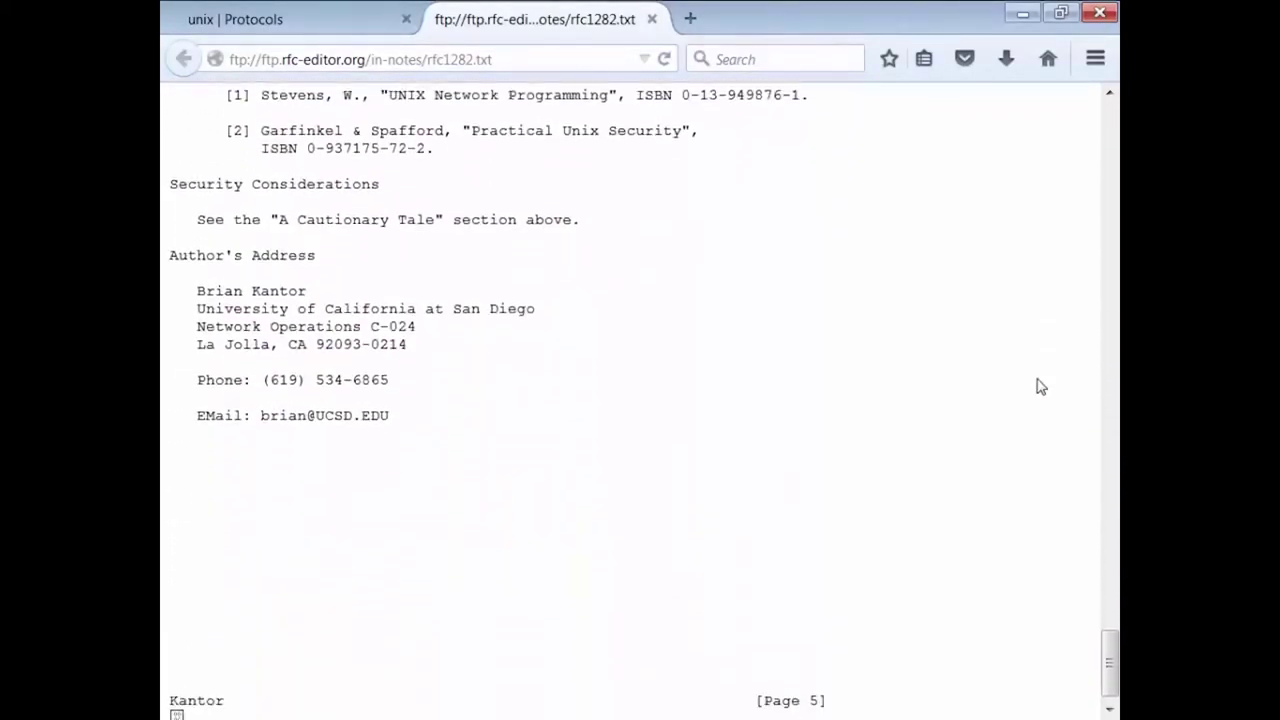
- Review RFC 1282 from its end back to the first page, and close the document's tab
scroll(1036, 397, up, 7)
scroll(1036, 397, up, 5)
scroll(1040, 397, up, 20)
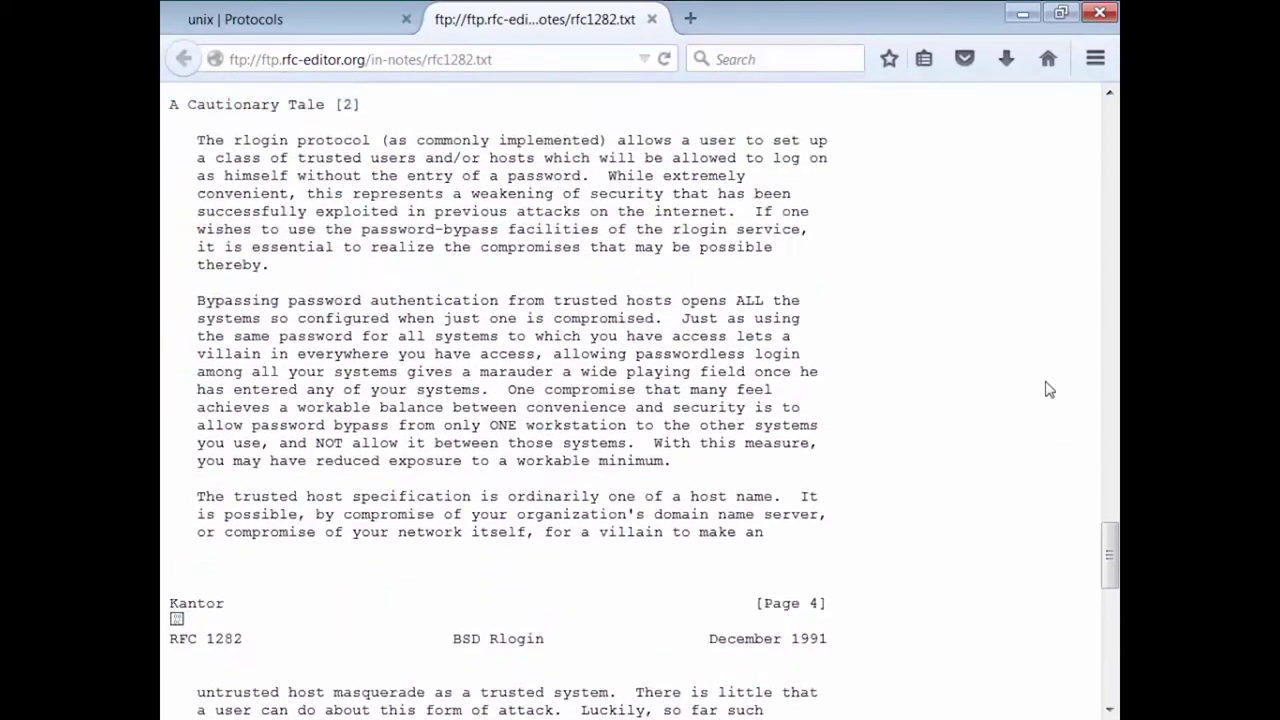
scroll(1036, 406, up, 20)
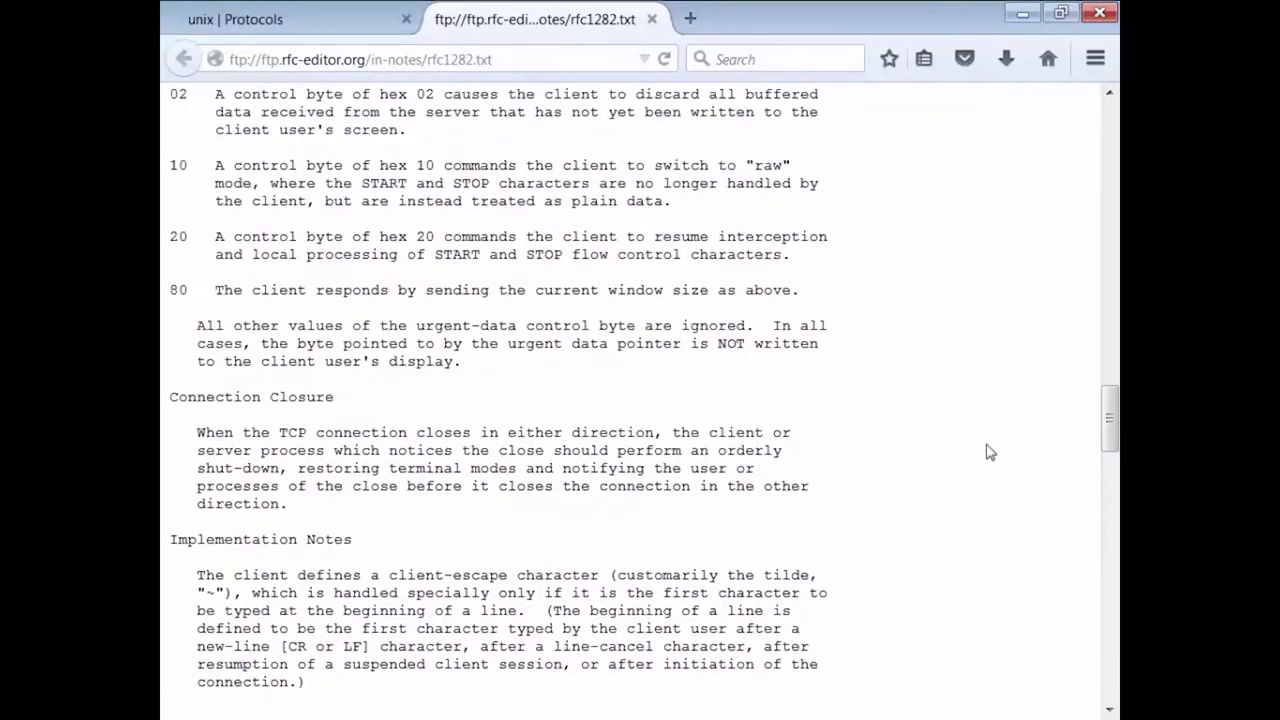
scroll(988, 442, up, 5)
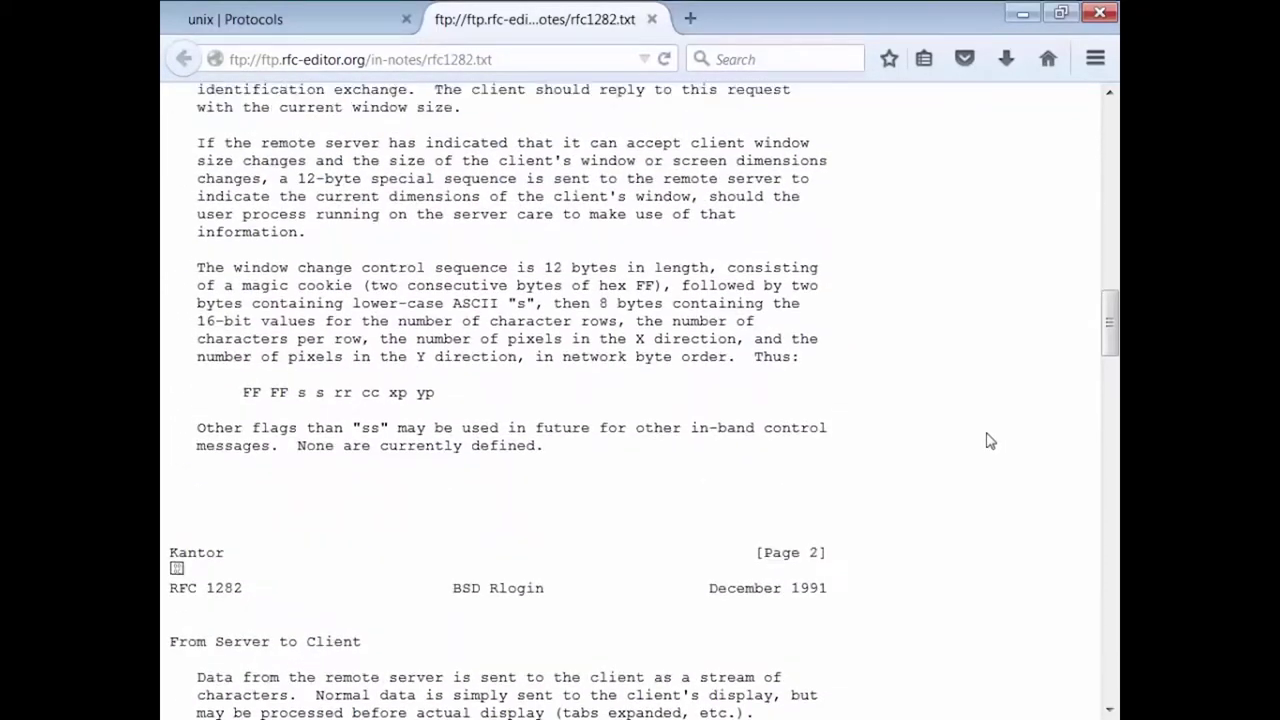
scroll(870, 467, up, 10)
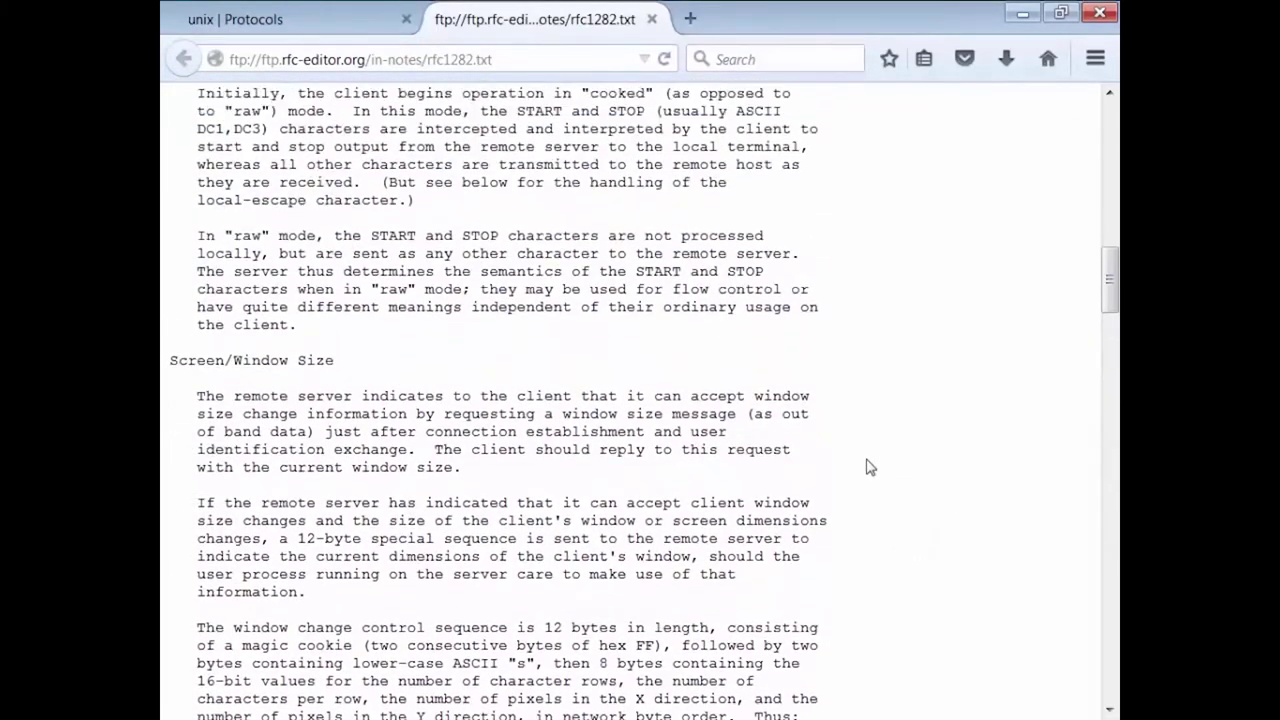
scroll(866, 467, up, 3)
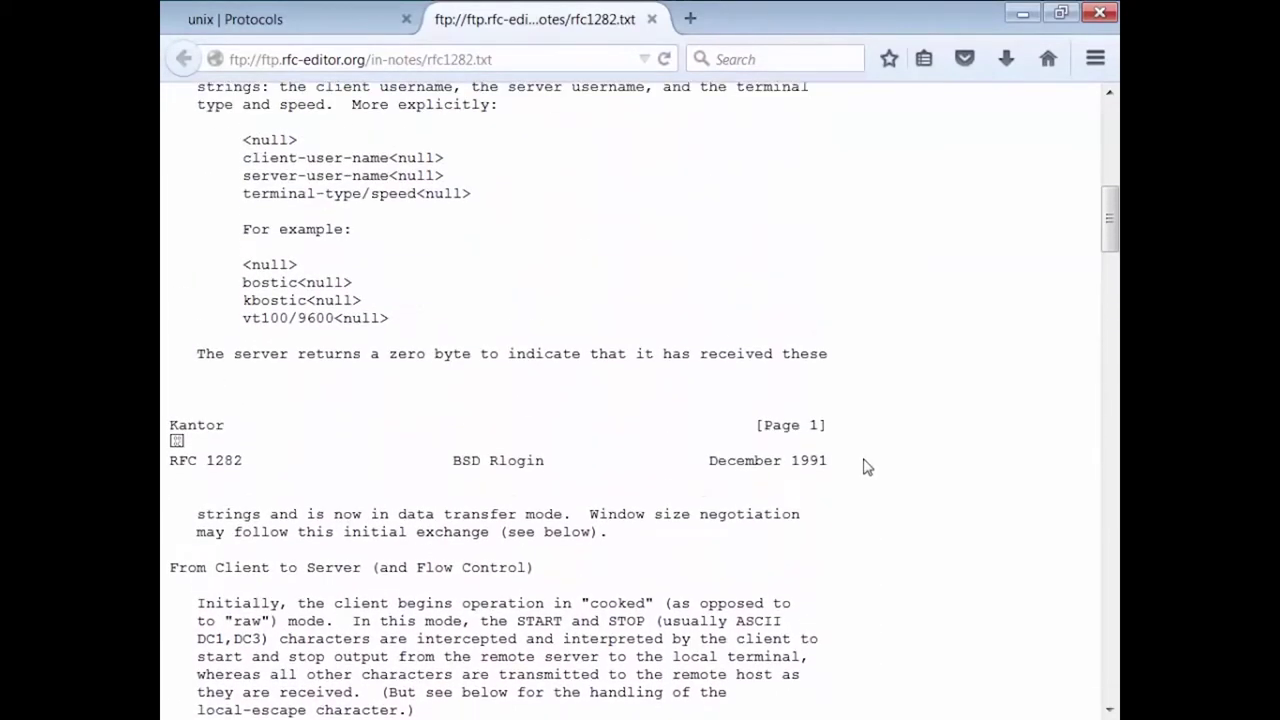
scroll(840, 424, up, 10)
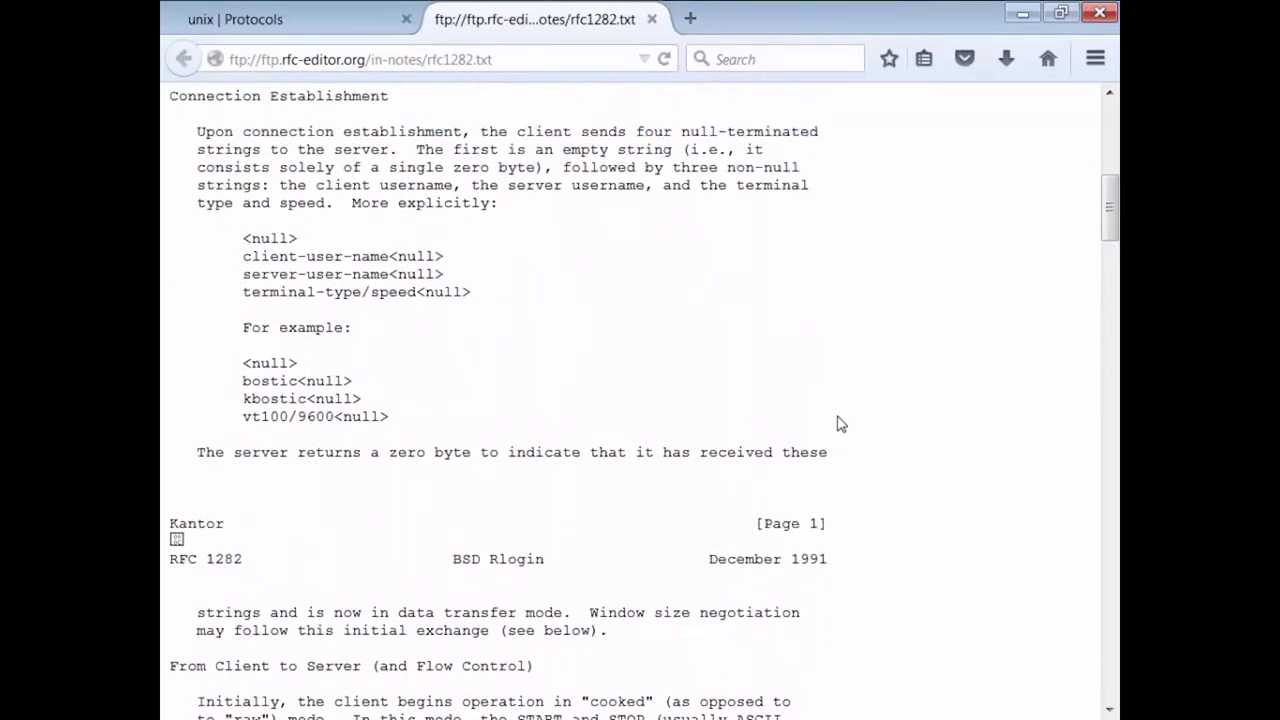
scroll(848, 402, up, 4)
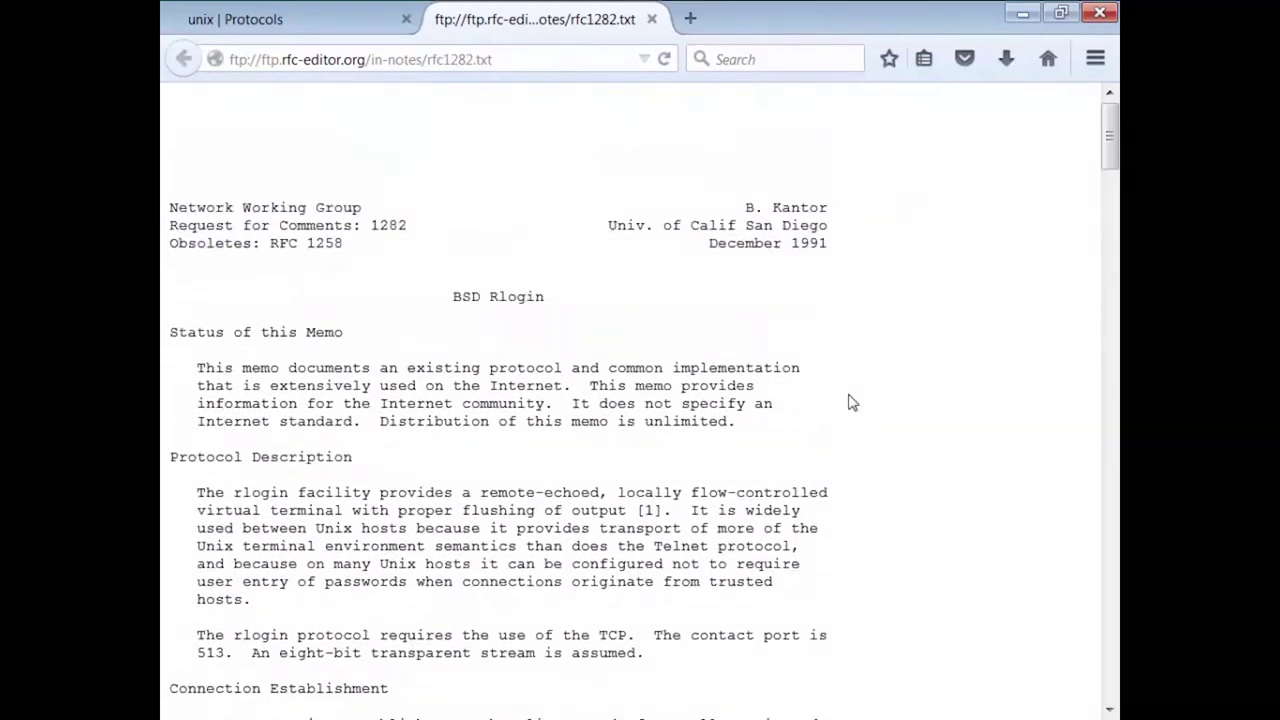
click(652, 19)
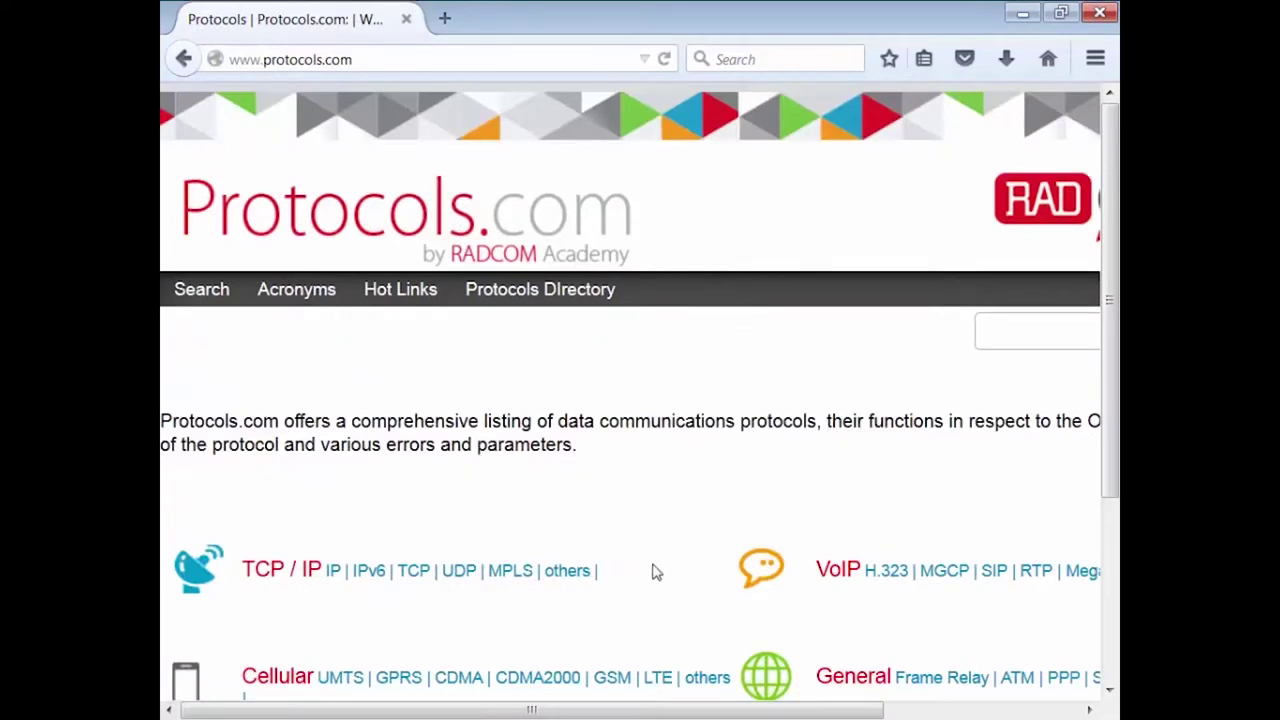
- Open the H.323 protocols suite from the VoIP category on the protocols.com home page and look at its protocol list
scroll(655, 571, down, 3)
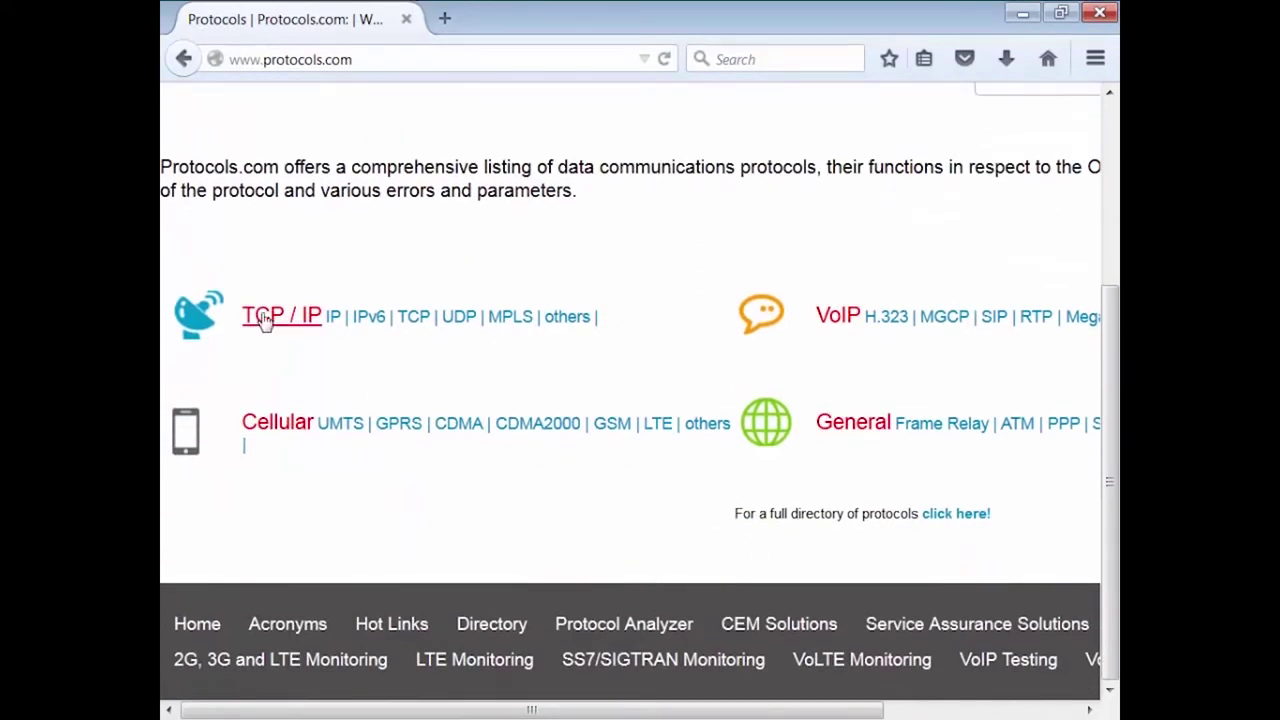
click(889, 320)
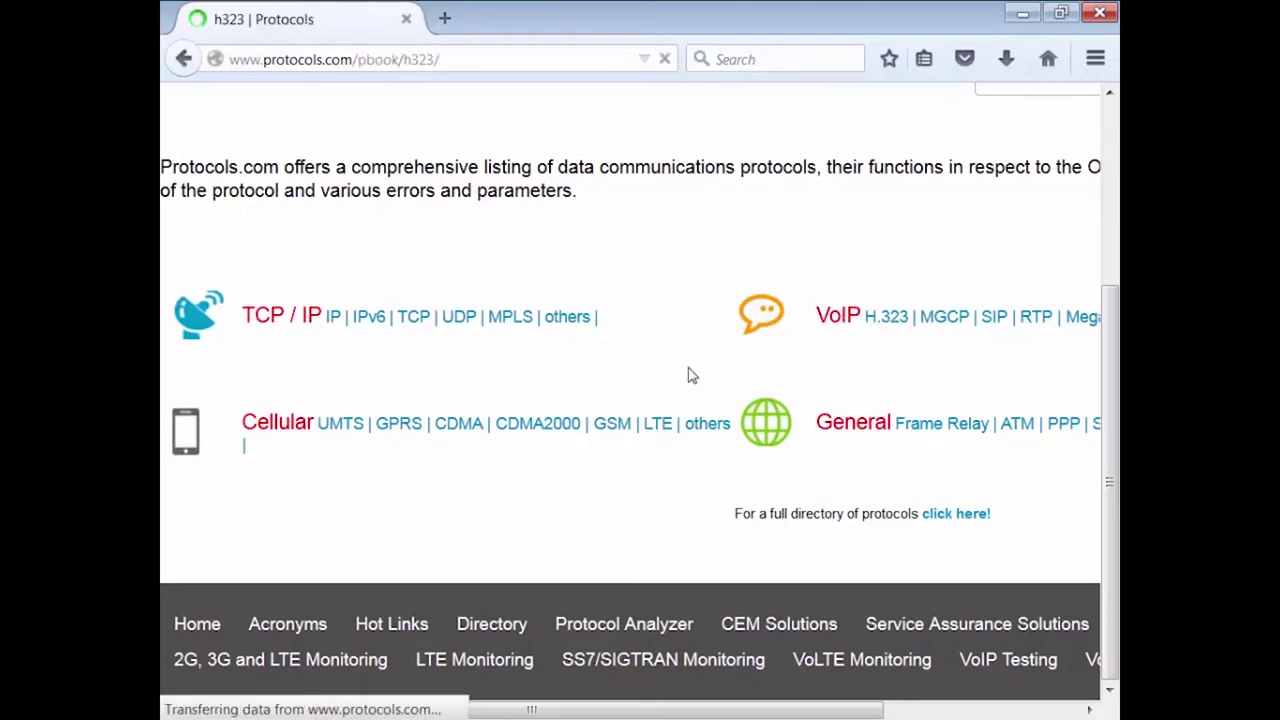
scroll(717, 578, down, 2)
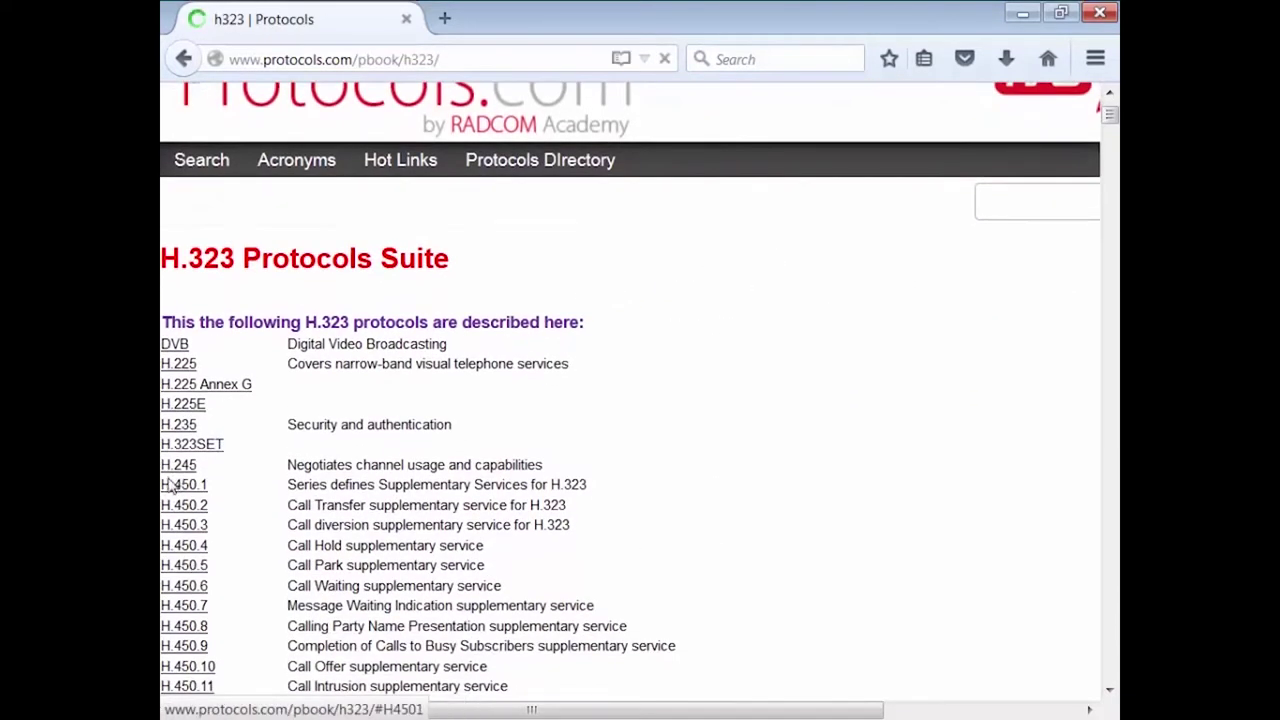
- Go to the H.450.1 section, examine the surrounding H.323 protocol descriptions, and minimize the browser to return to the Wireshark preferences
click(181, 486)
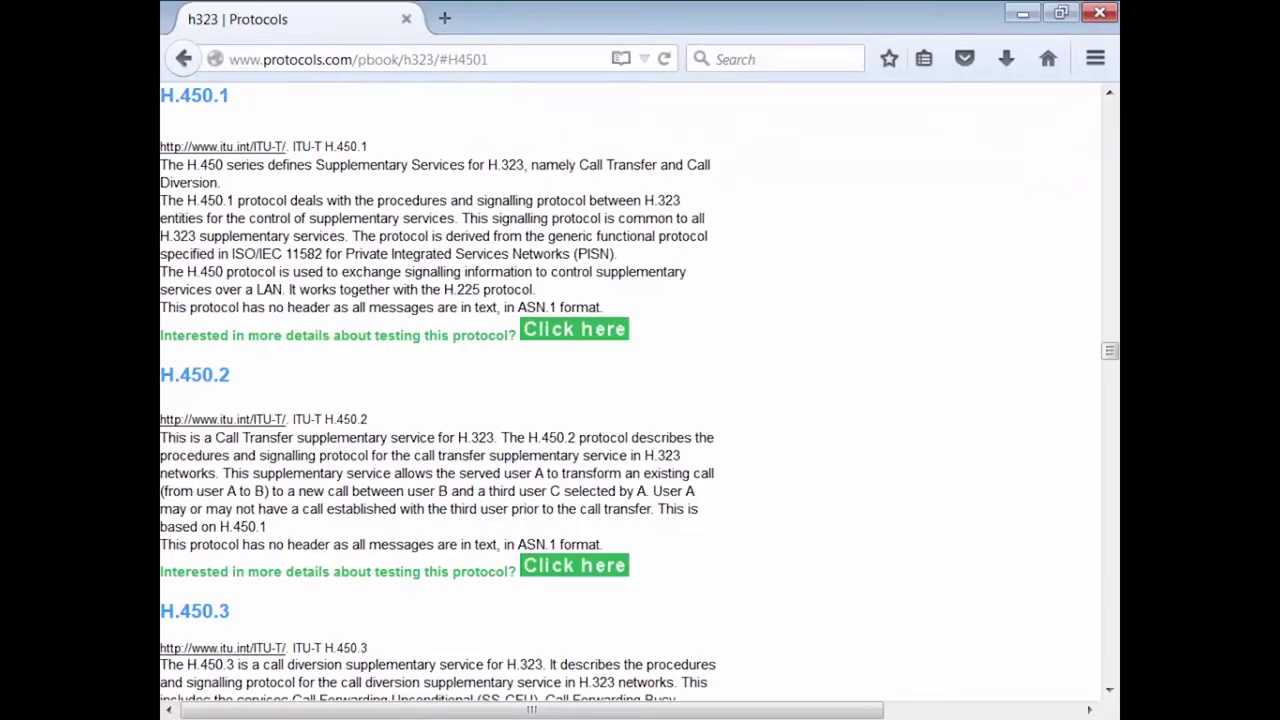
scroll(940, 403, down, 15)
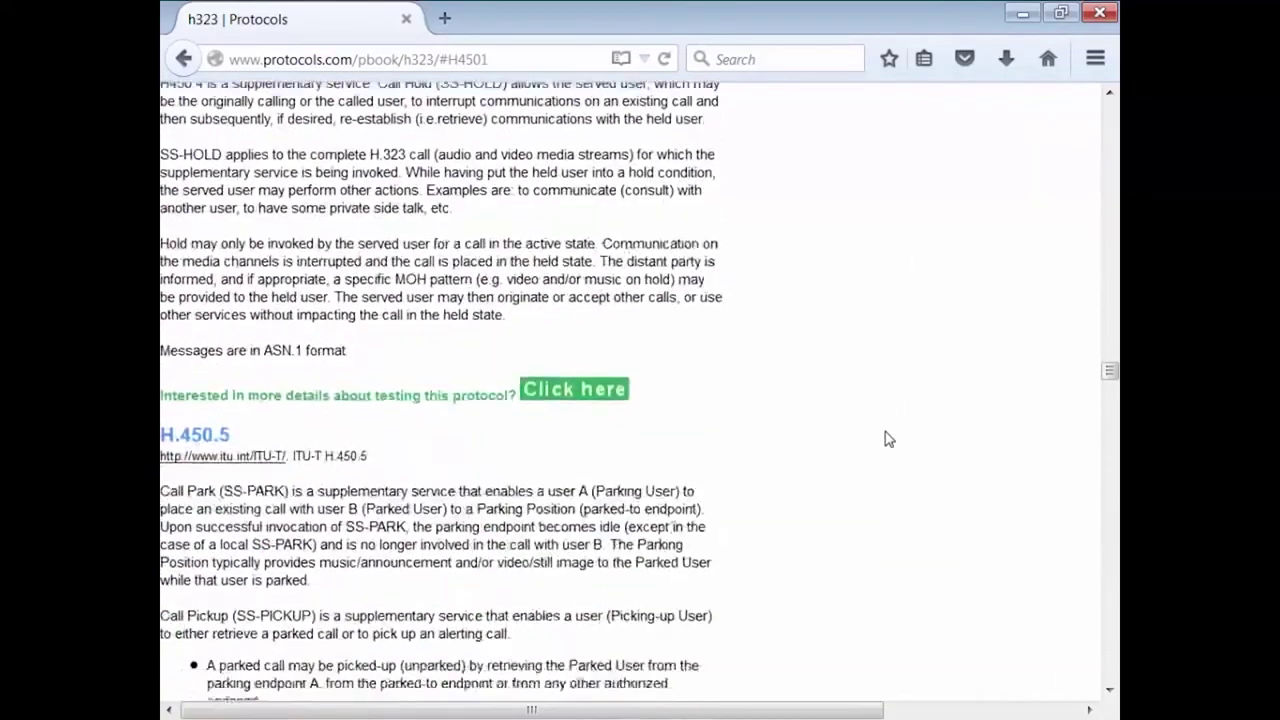
scroll(885, 441, down, 15)
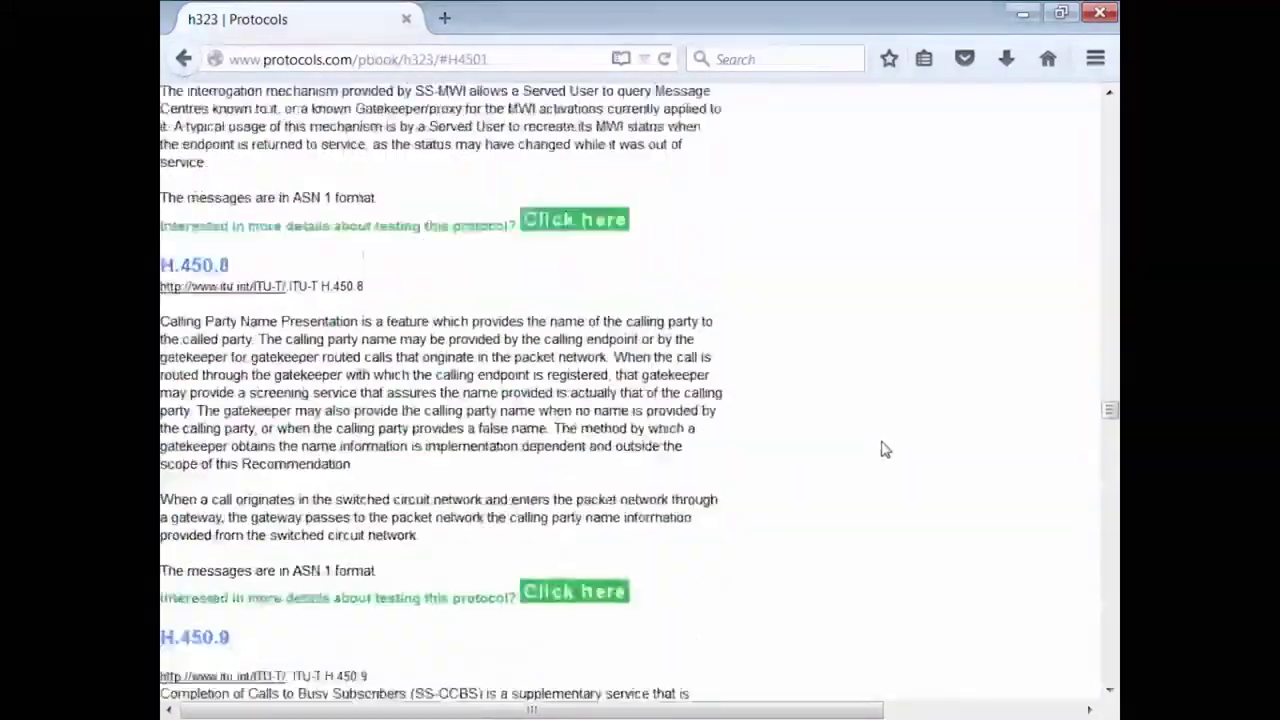
scroll(885, 450, down, 3)
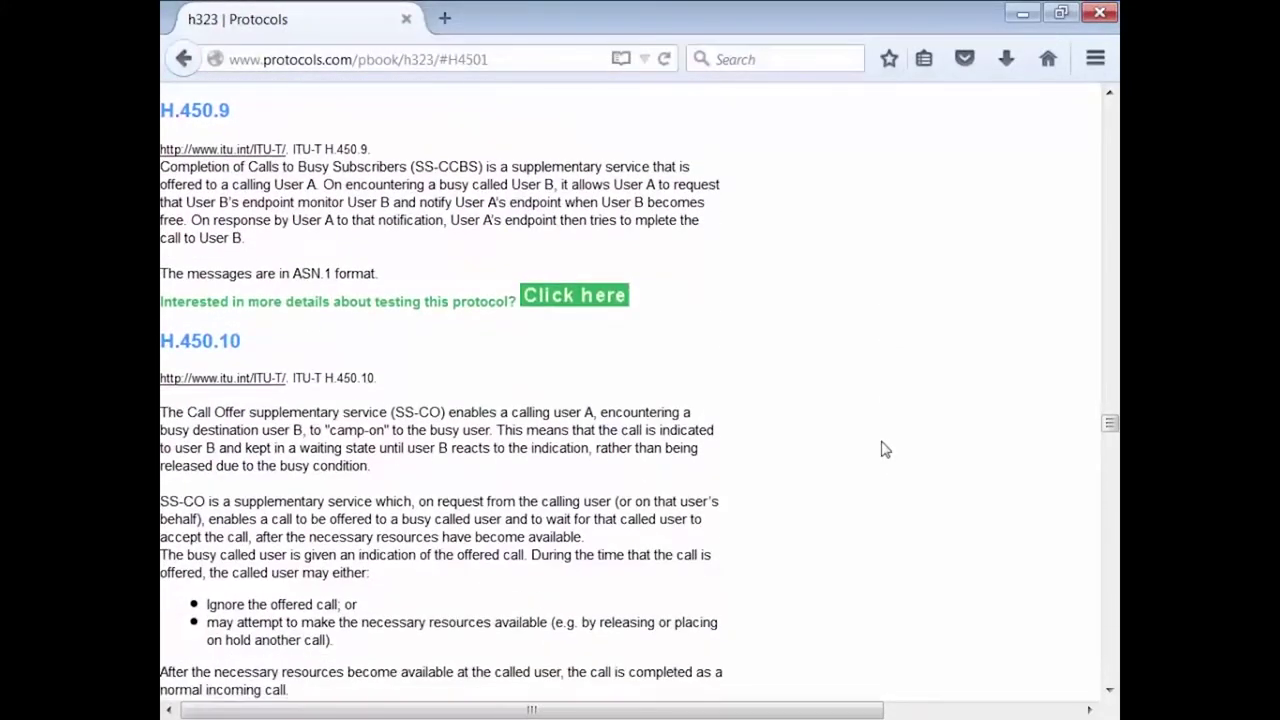
scroll(885, 450, down, 15)
scroll(843, 430, down, 10)
scroll(843, 433, up, 20)
scroll(845, 425, up, 20)
scroll(853, 405, up, 15)
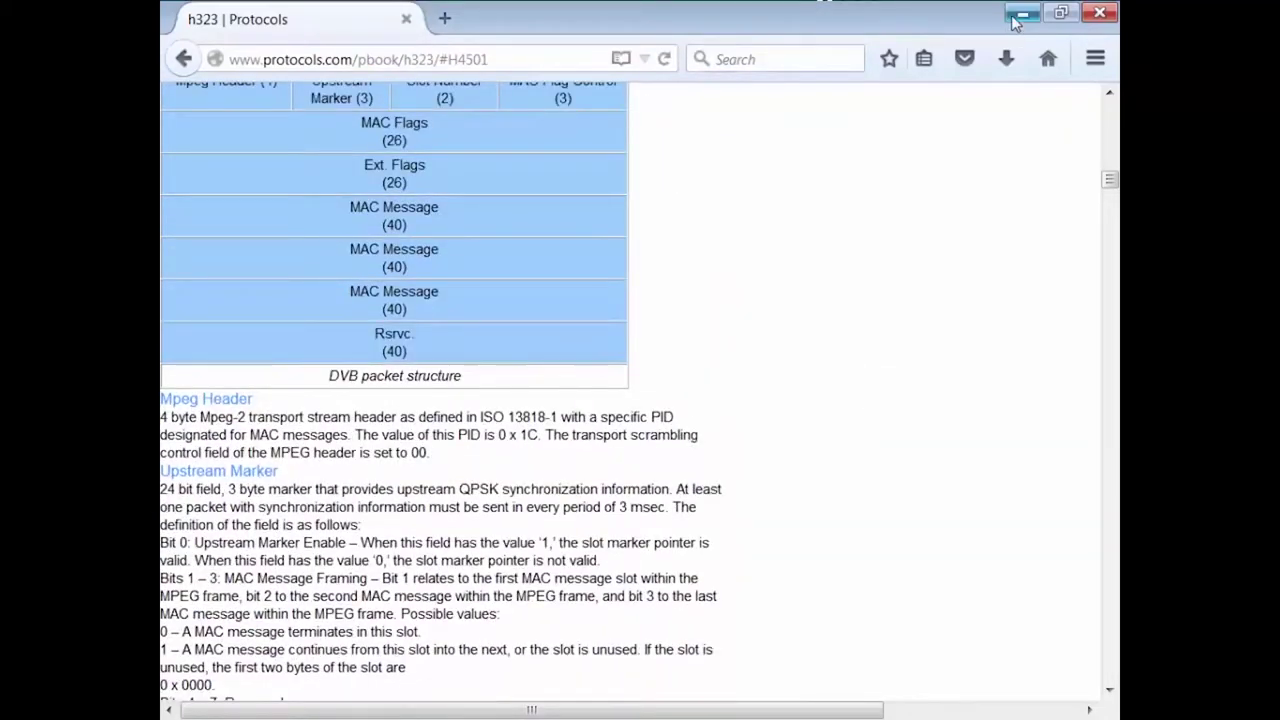
click(1018, 16)
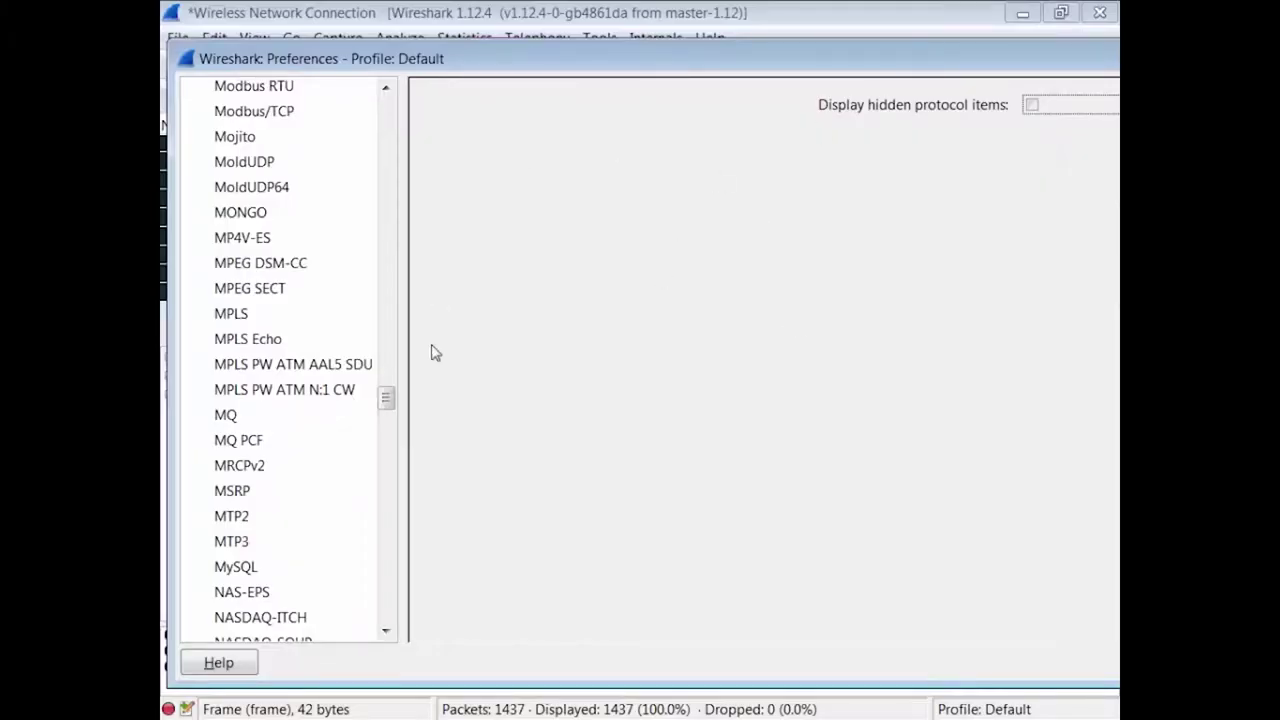
- Expand the Statistics category at the end of the preferences, examine its settings and the Stats Tree page, and close the preferences
drag(388, 400, 388, 618)
click(188, 630)
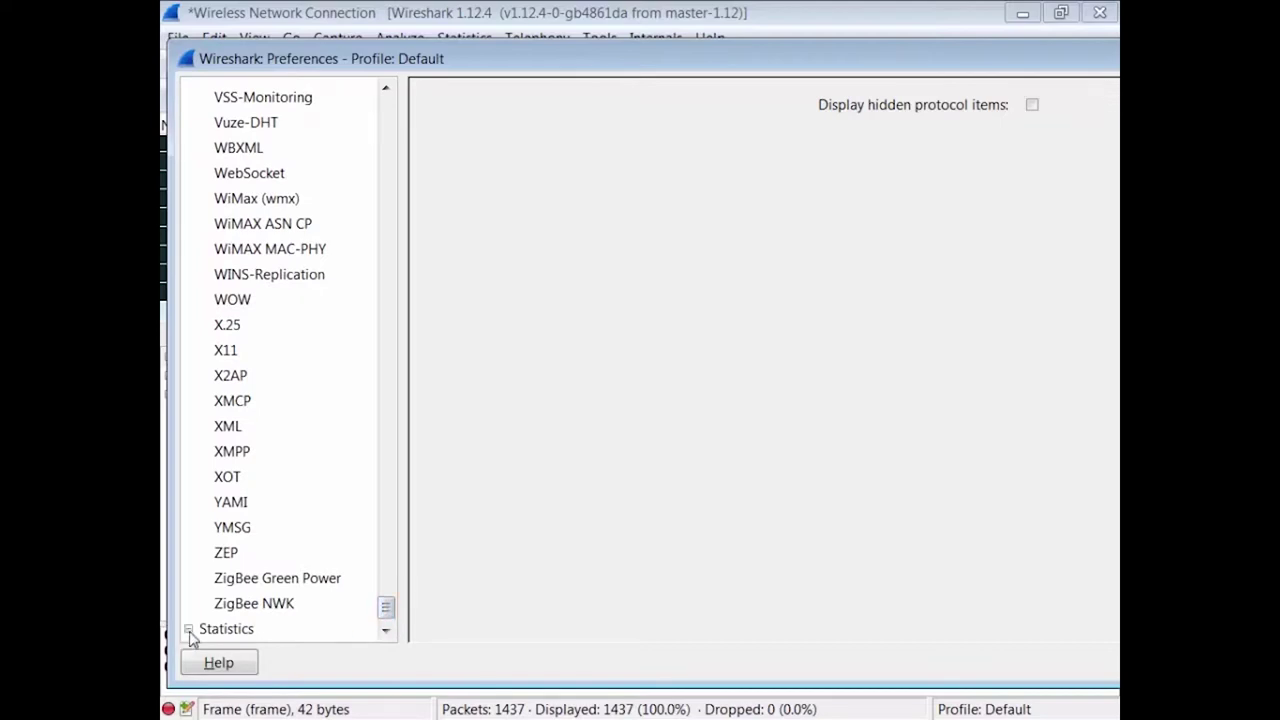
click(388, 634)
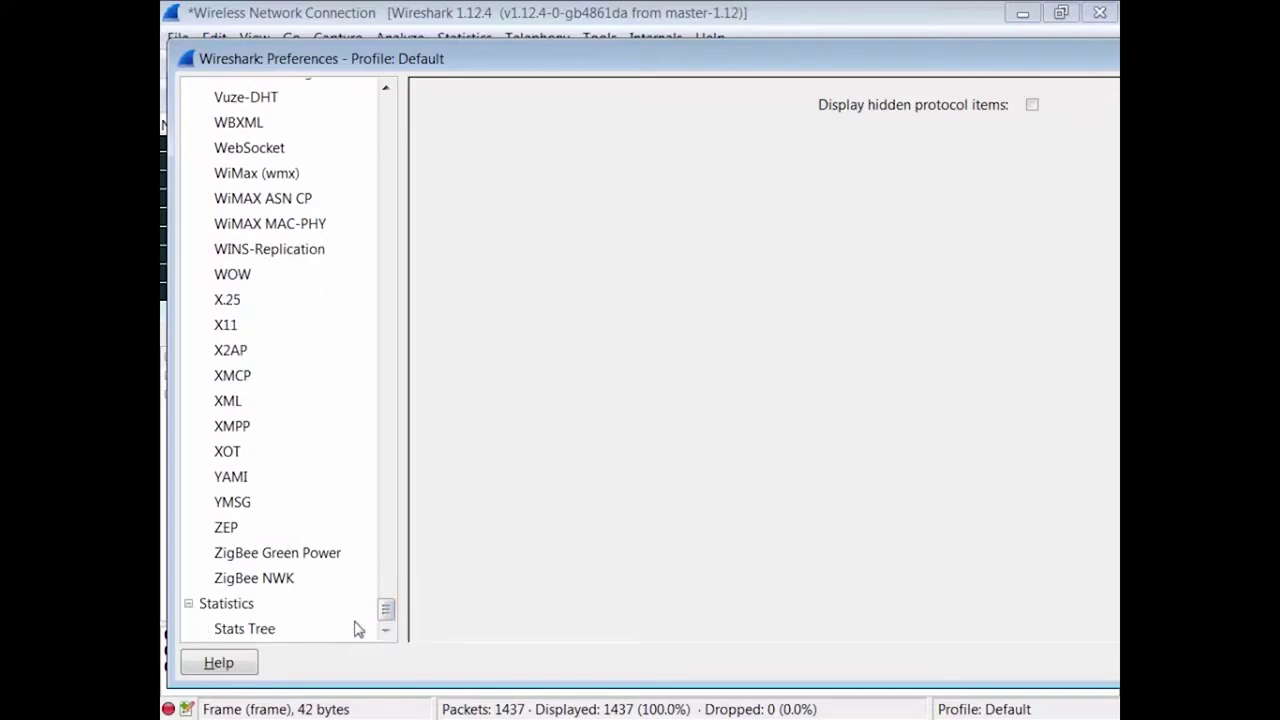
click(239, 606)
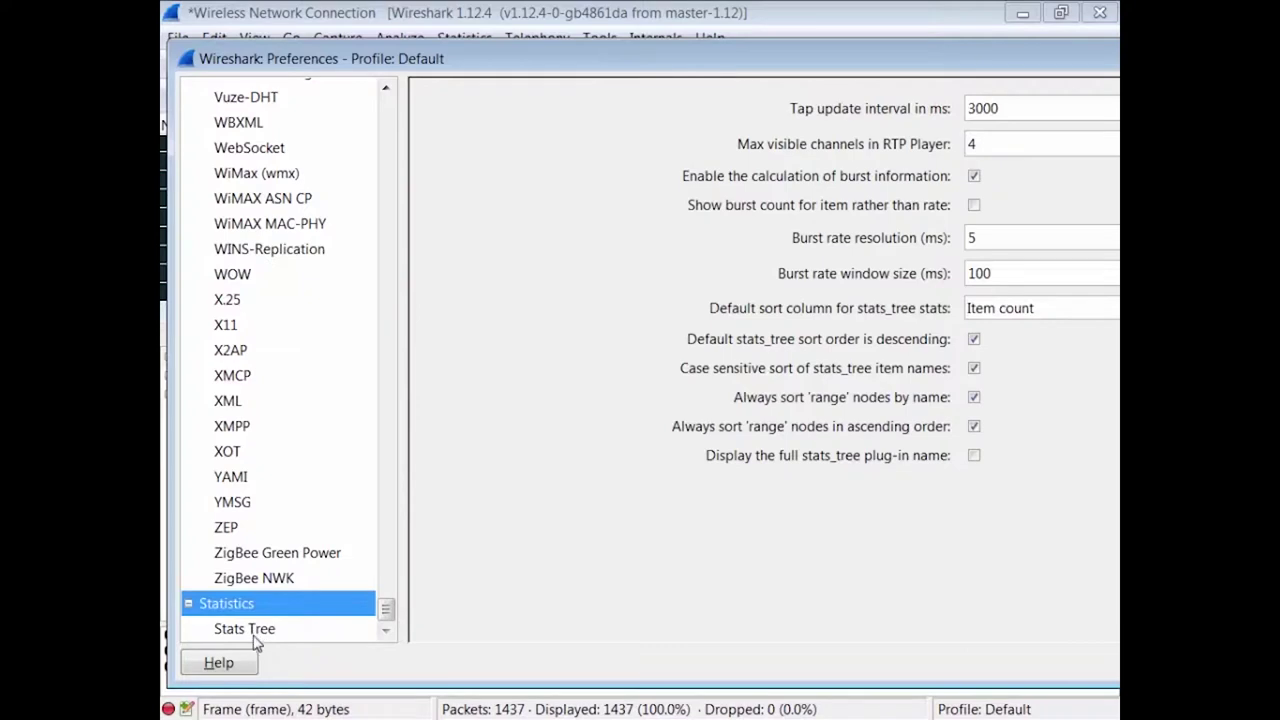
click(252, 627)
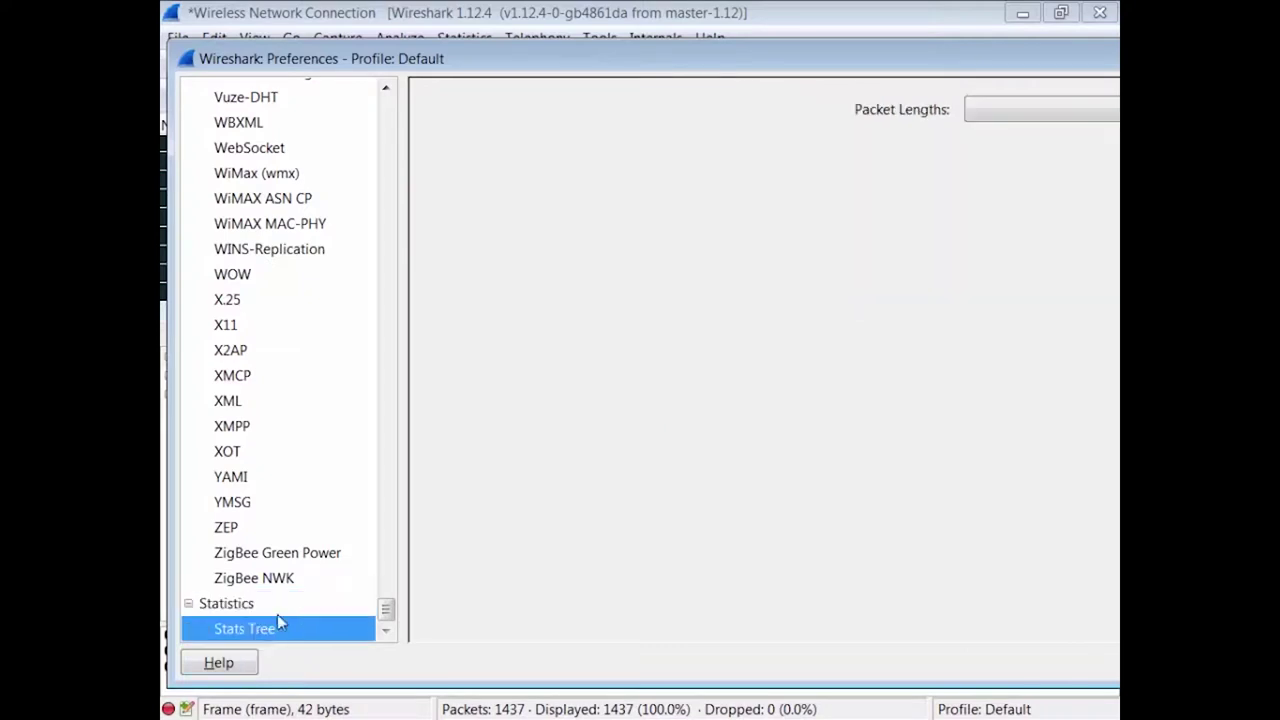
click(245, 605)
drag(835, 78, 425, 62)
click(1001, 647)
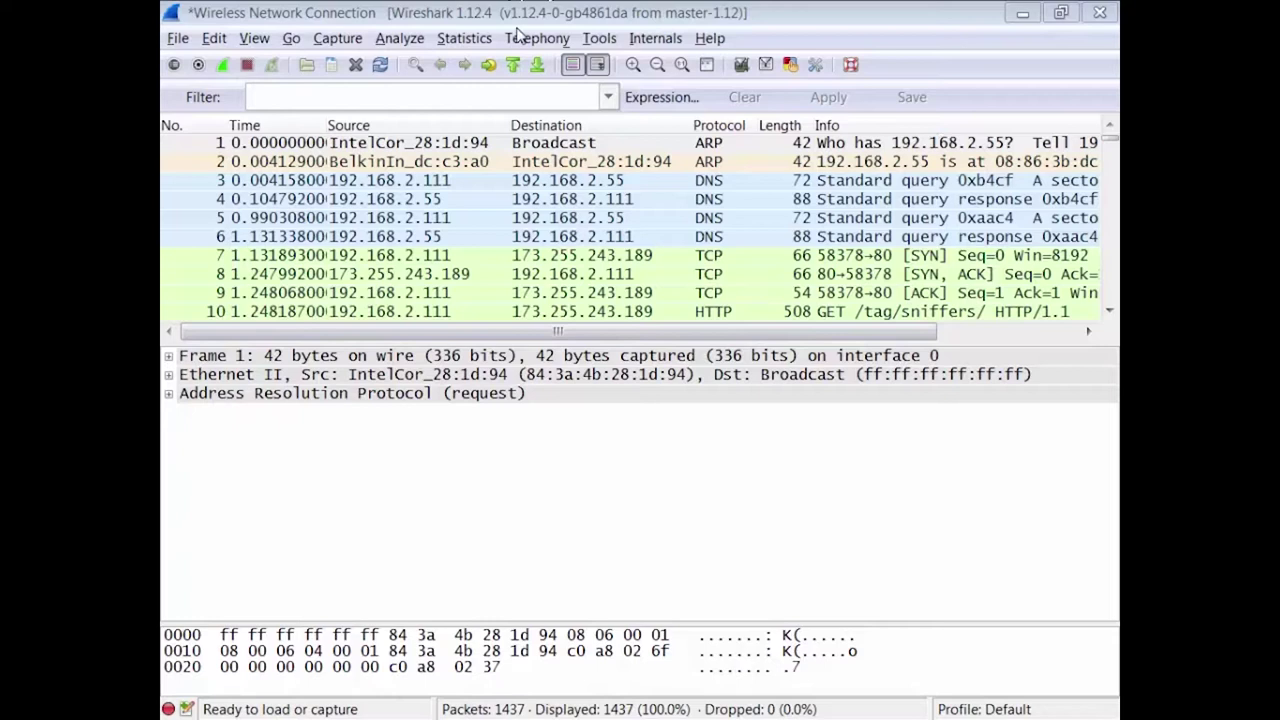
- Reopen the preferences at the user interface's Columns page and compare its column list with the packet list headings
click(213, 38)
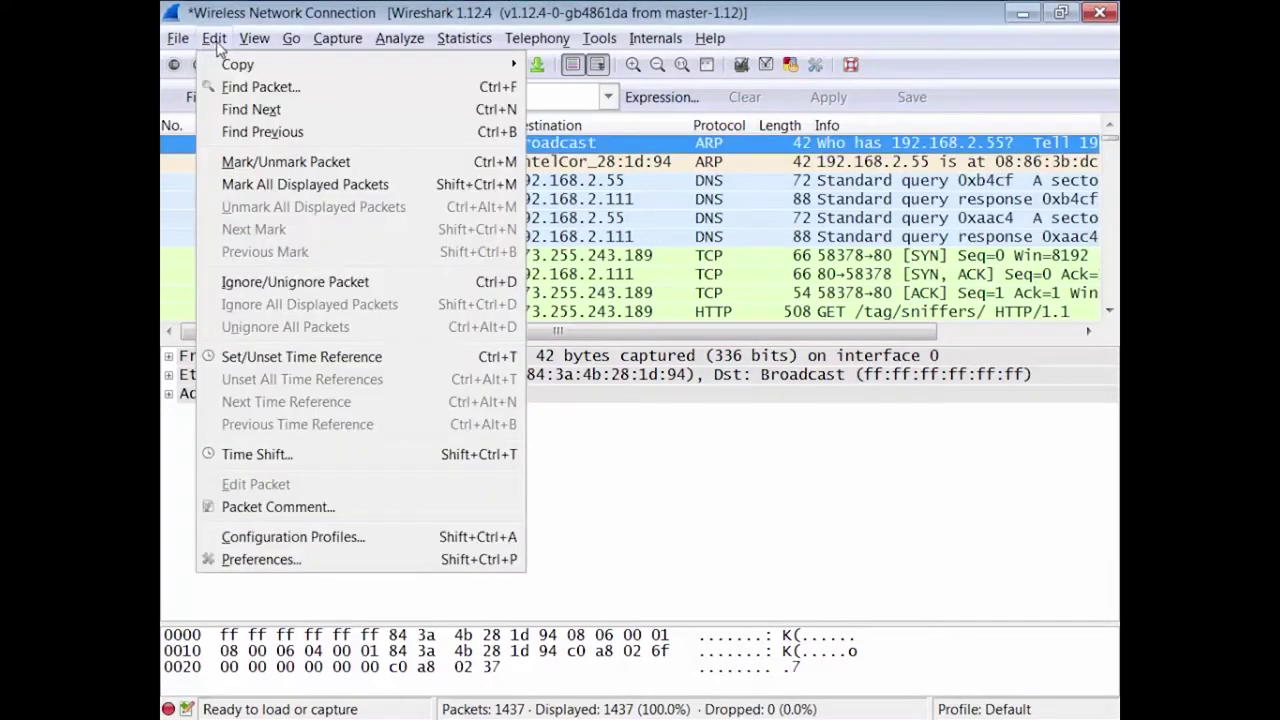
click(300, 560)
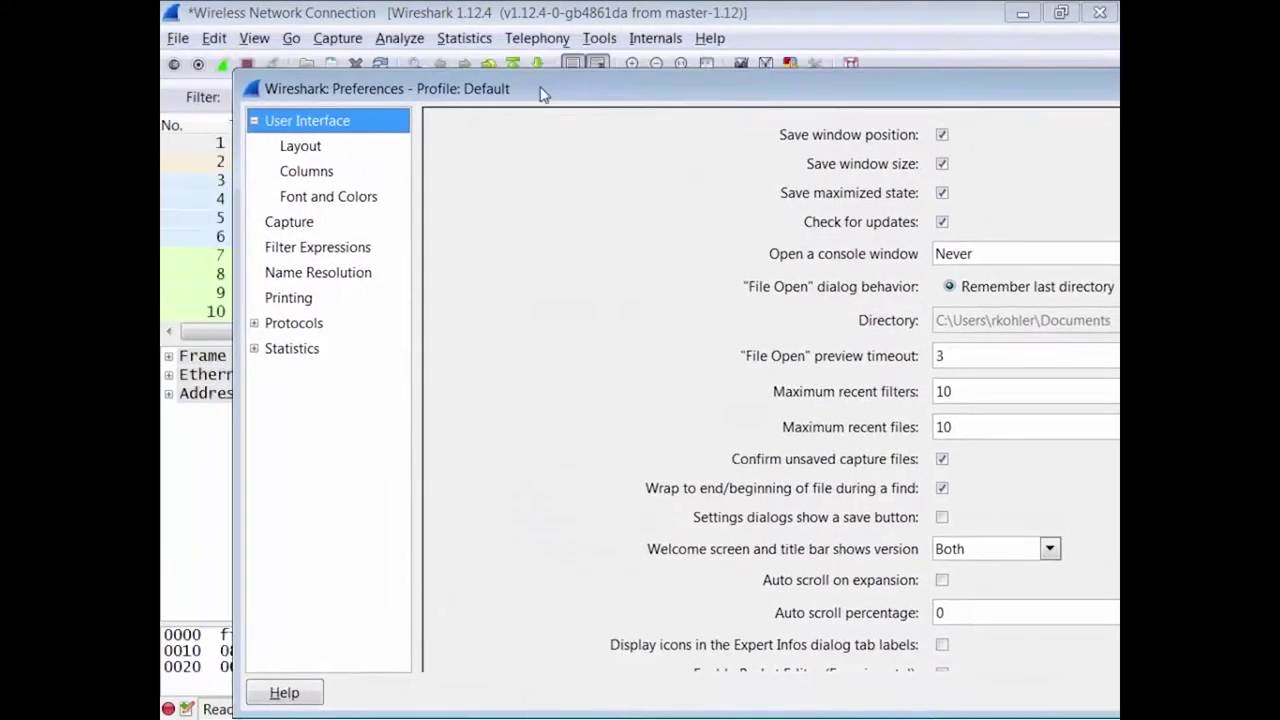
click(298, 148)
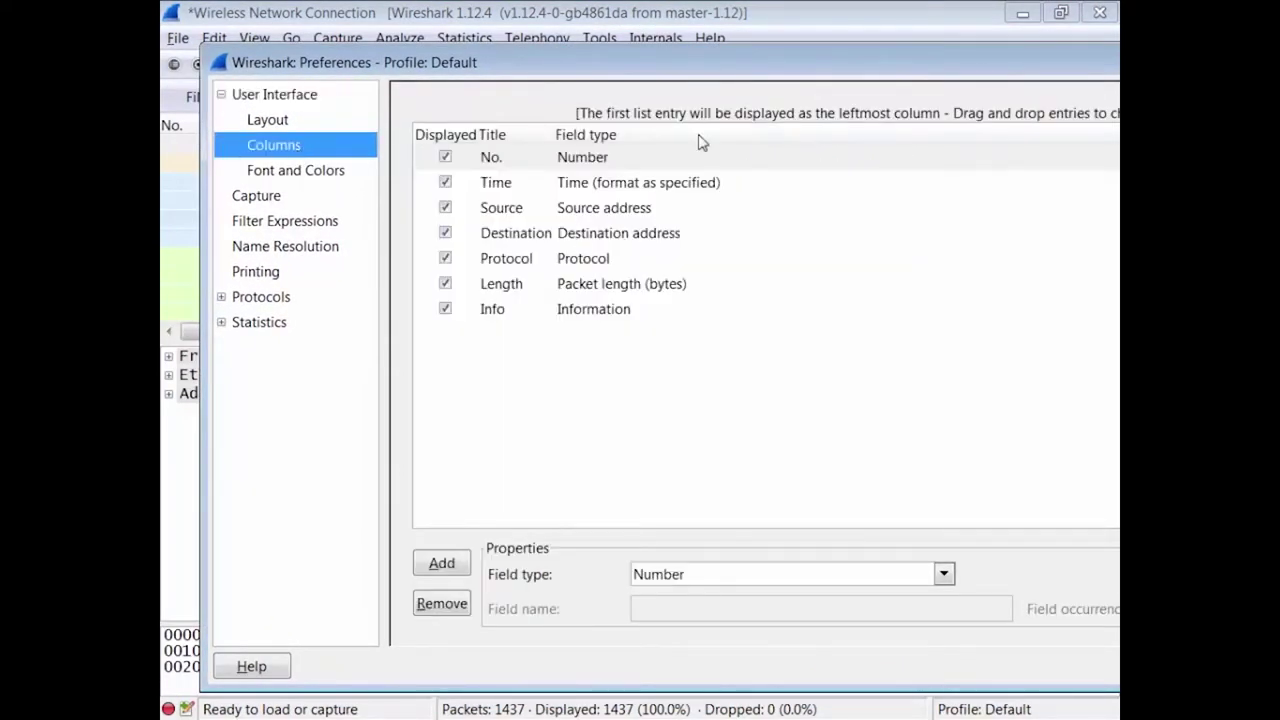
drag(622, 62, 582, 191)
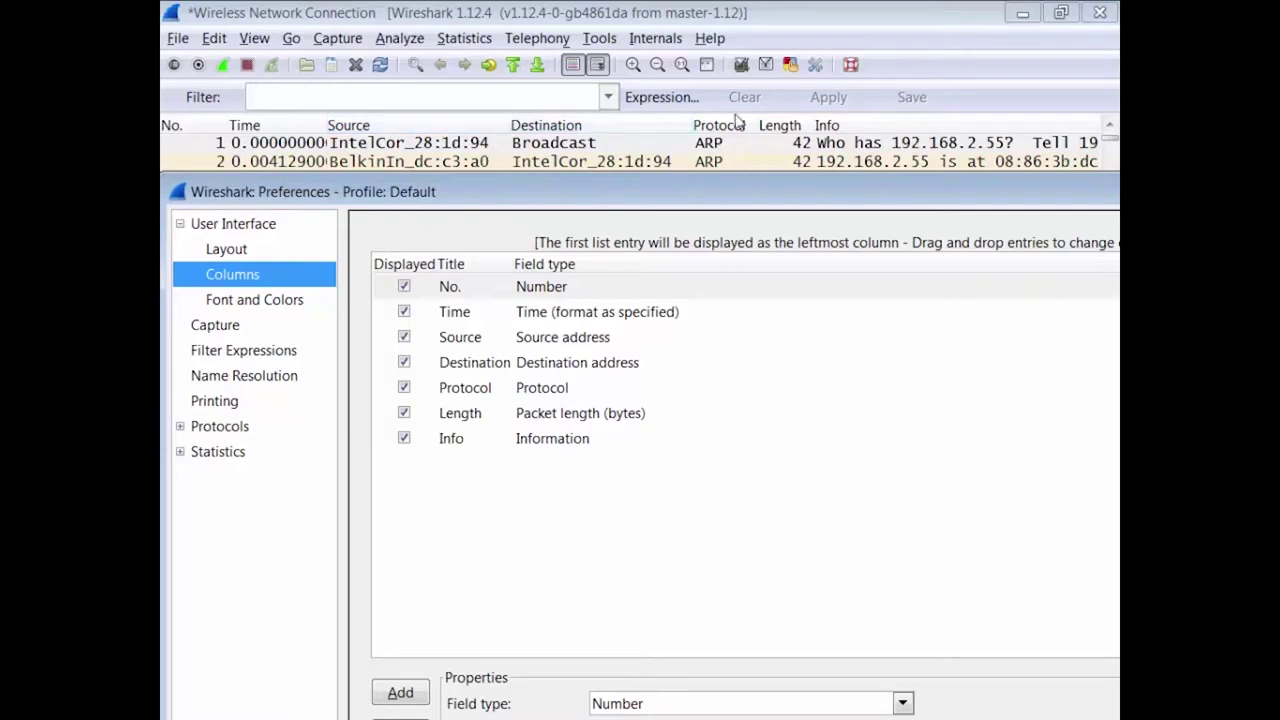
drag(670, 198, 592, 68)
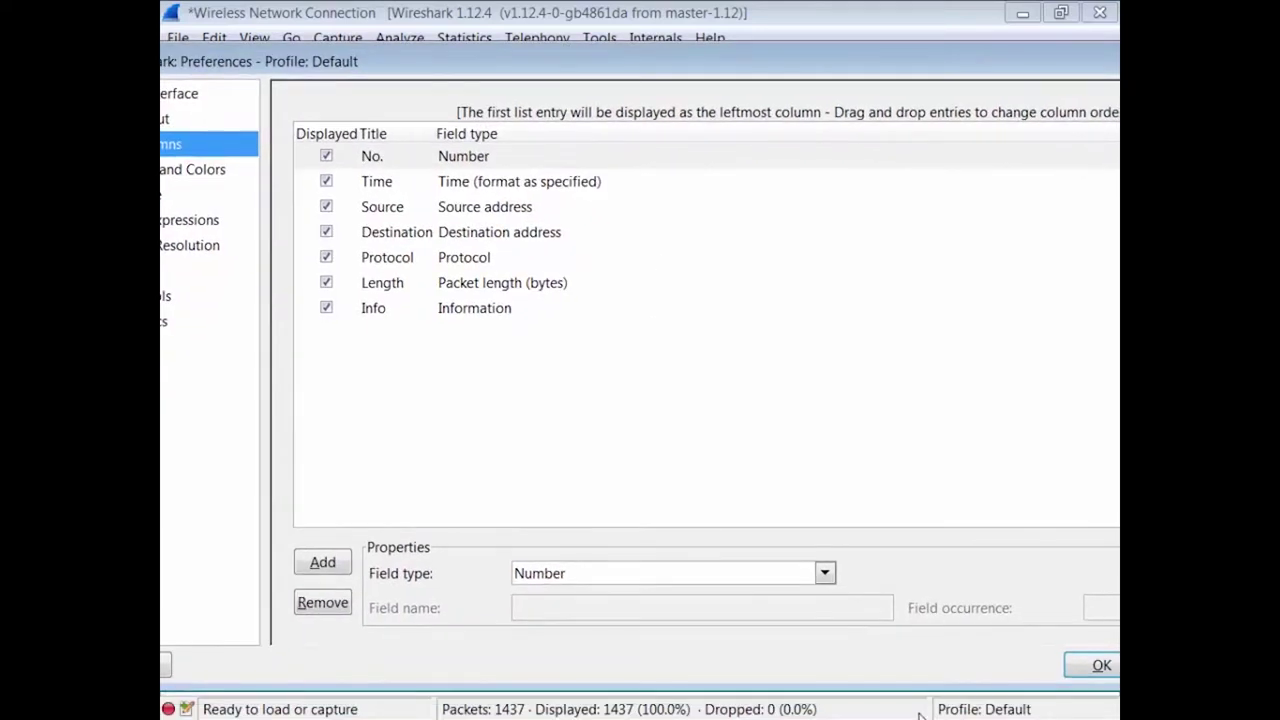
- Set the field type of the No. column to Source port and apply the preferences
click(823, 574)
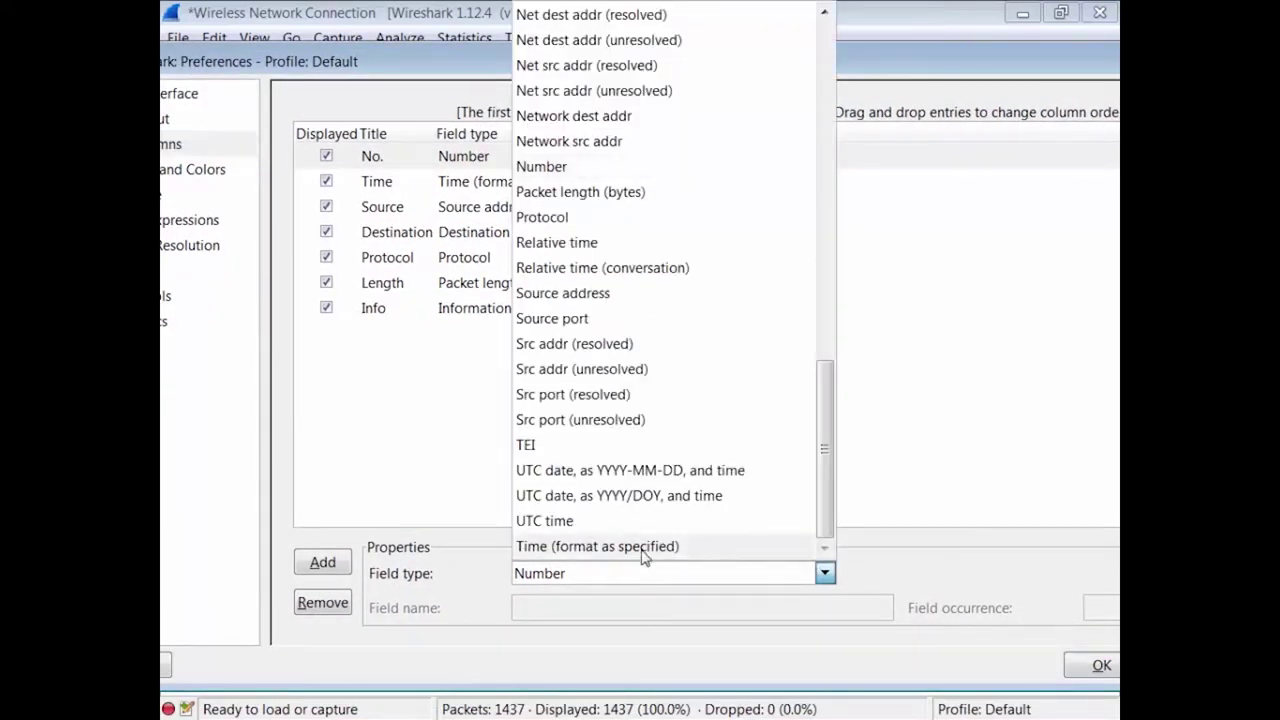
scroll(694, 463, up, 3)
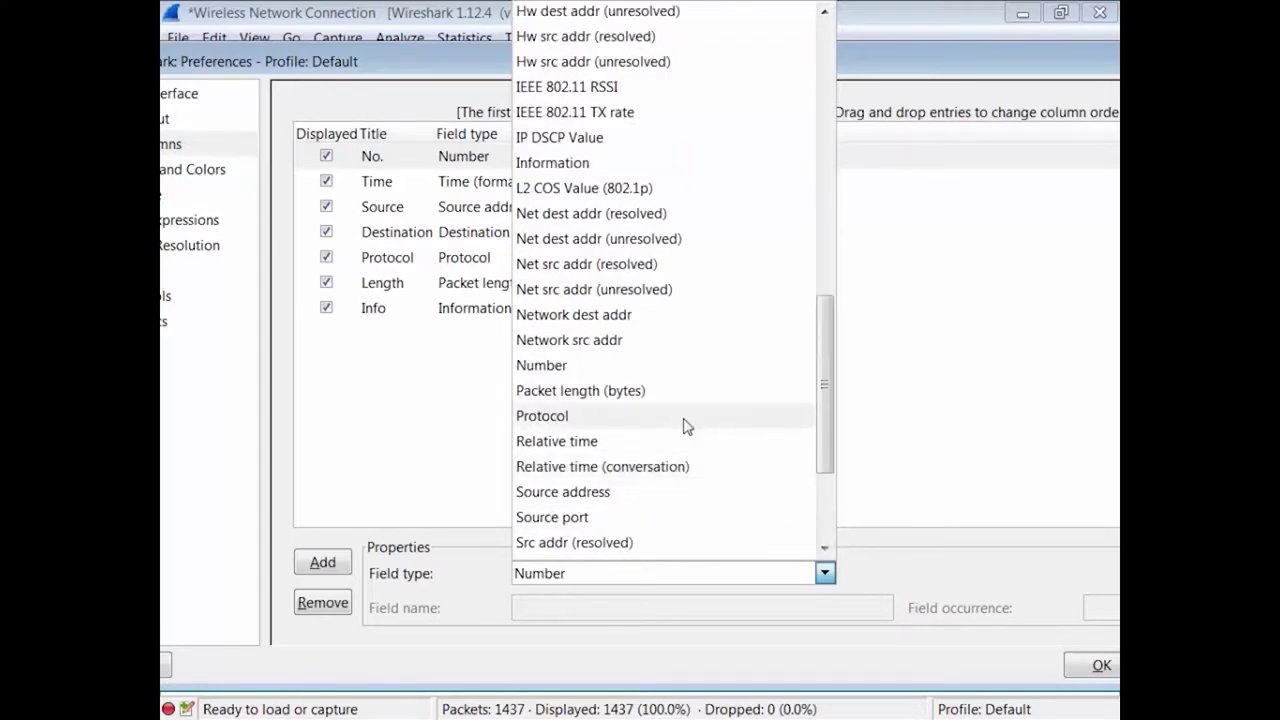
scroll(700, 490, down, 1)
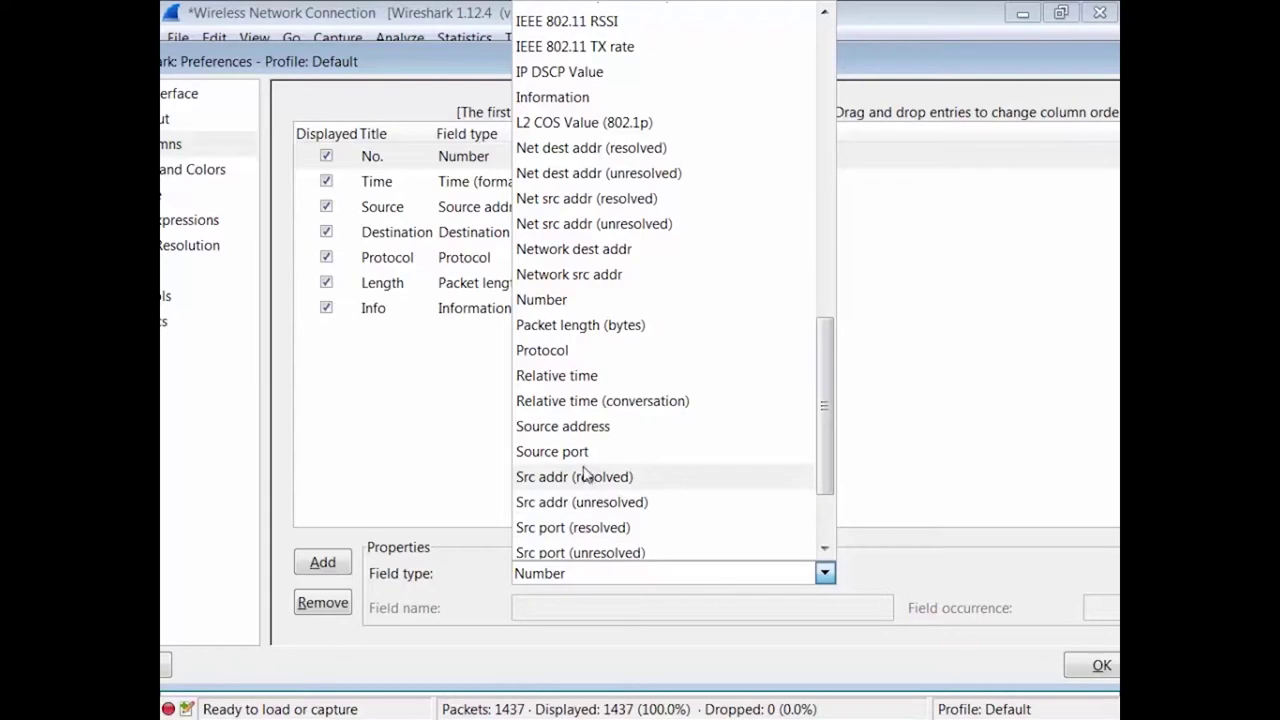
click(618, 451)
click(1101, 665)
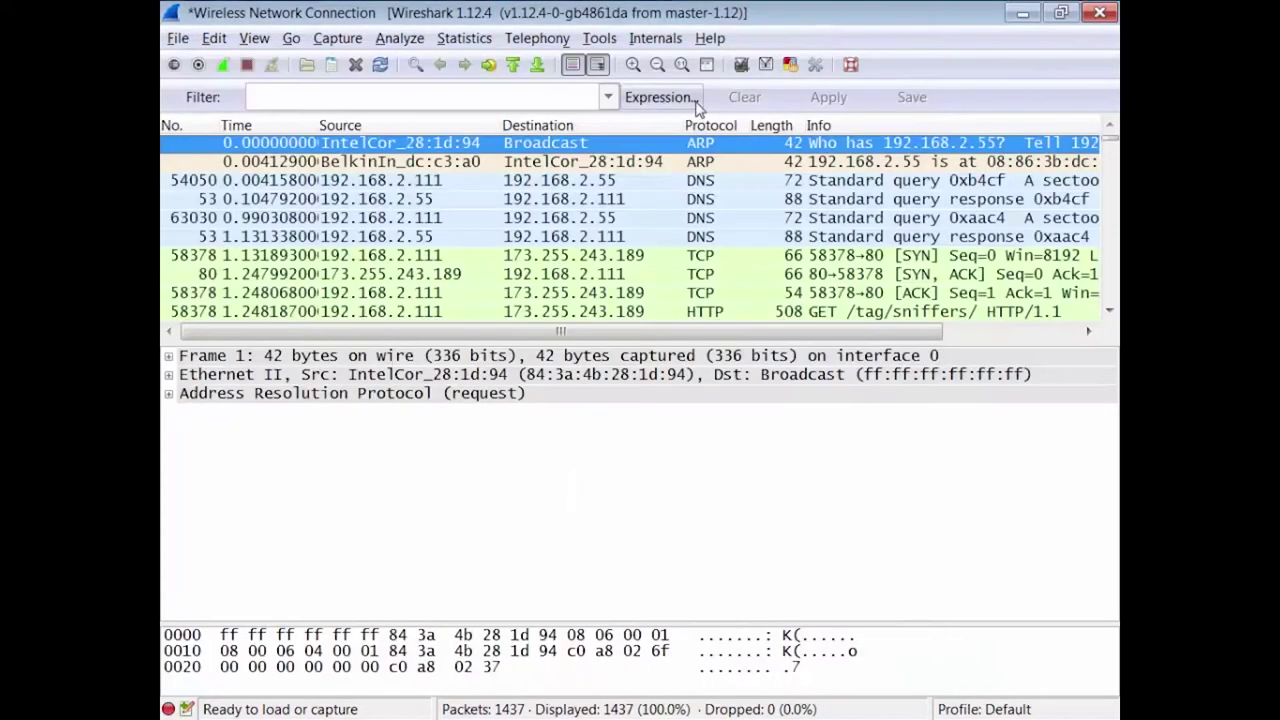
drag(773, 340, 463, 287)
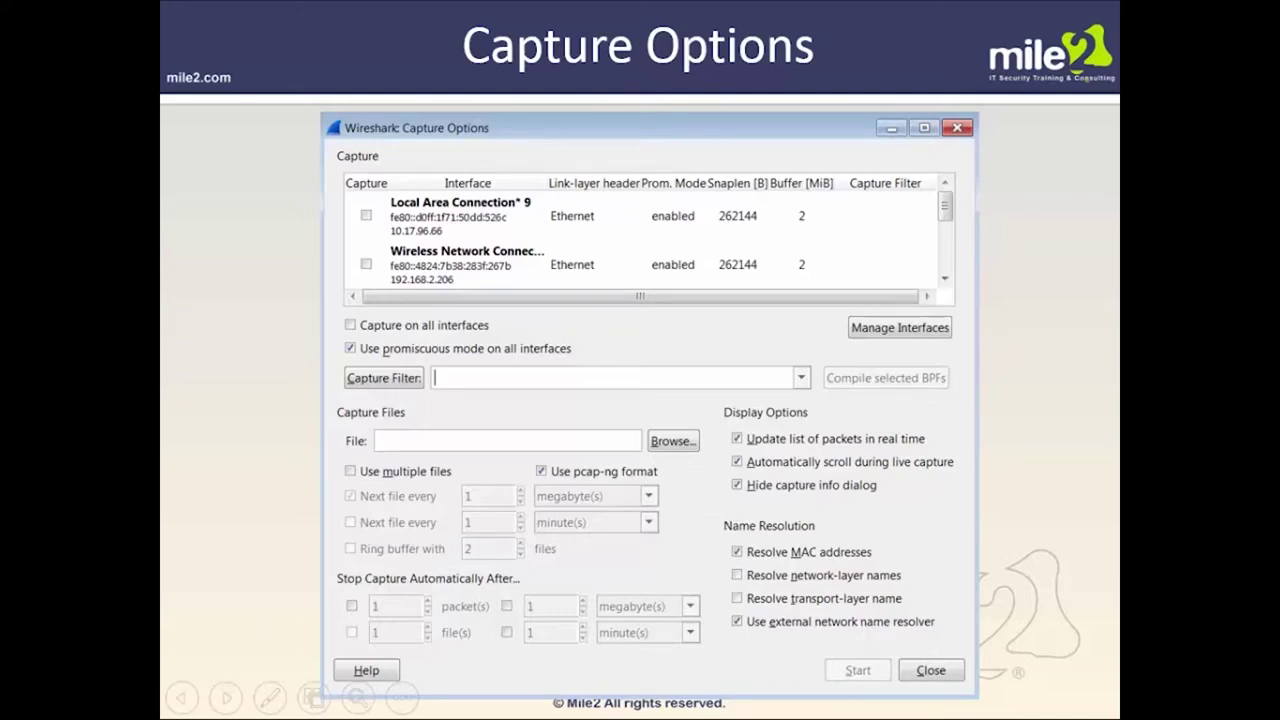
key(Right)
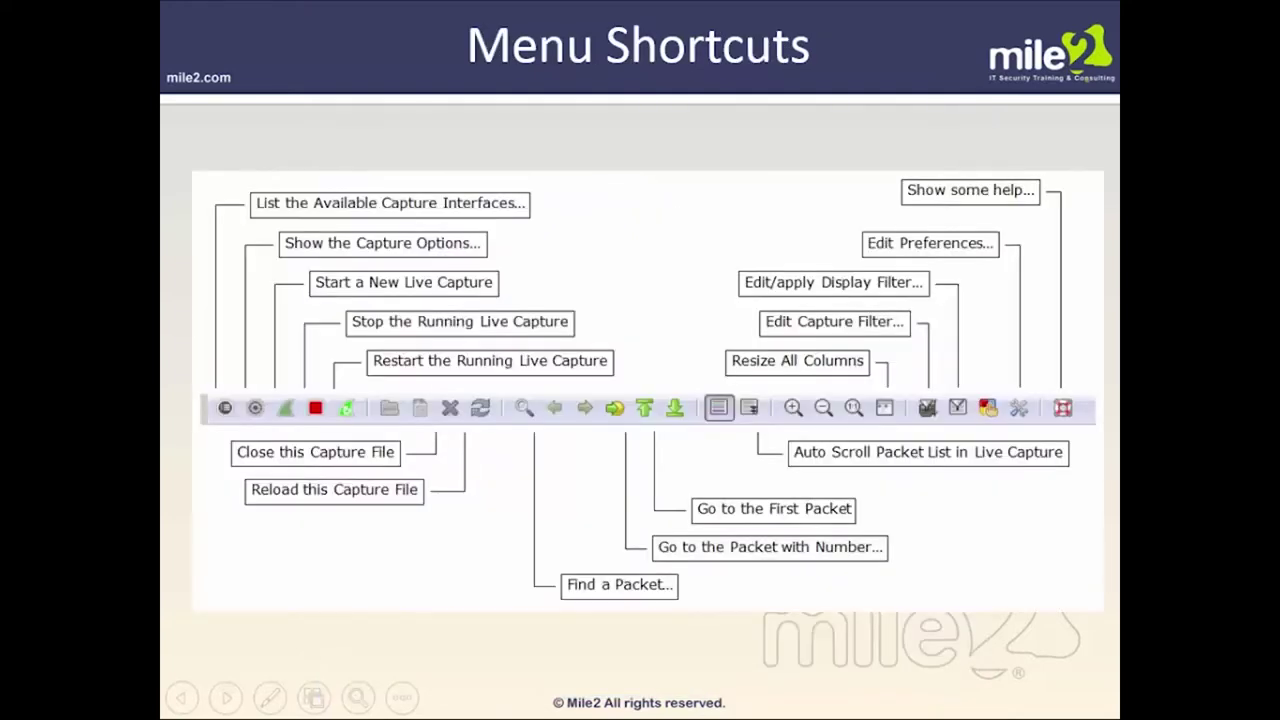